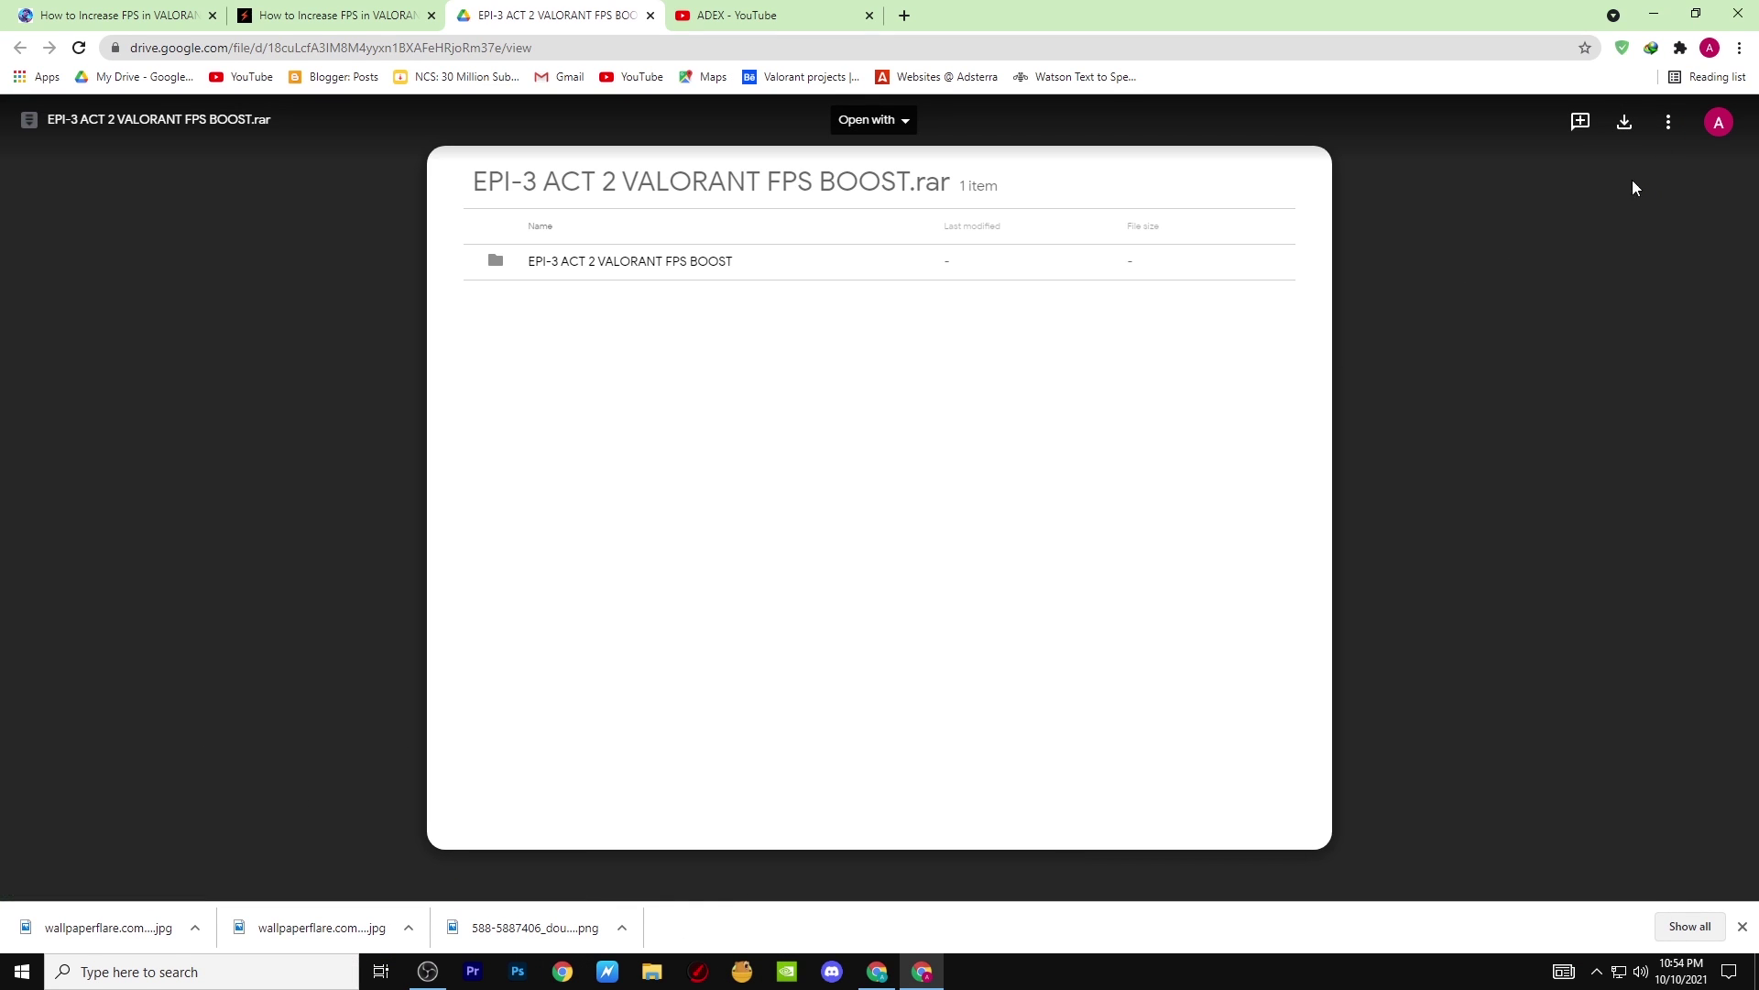
# Move the extracted EPI-3 ACT 2 VALORANT FPS BOOST folder beside its archive on the desktop and open it in a maximized window.
pyautogui.click(1654, 13)
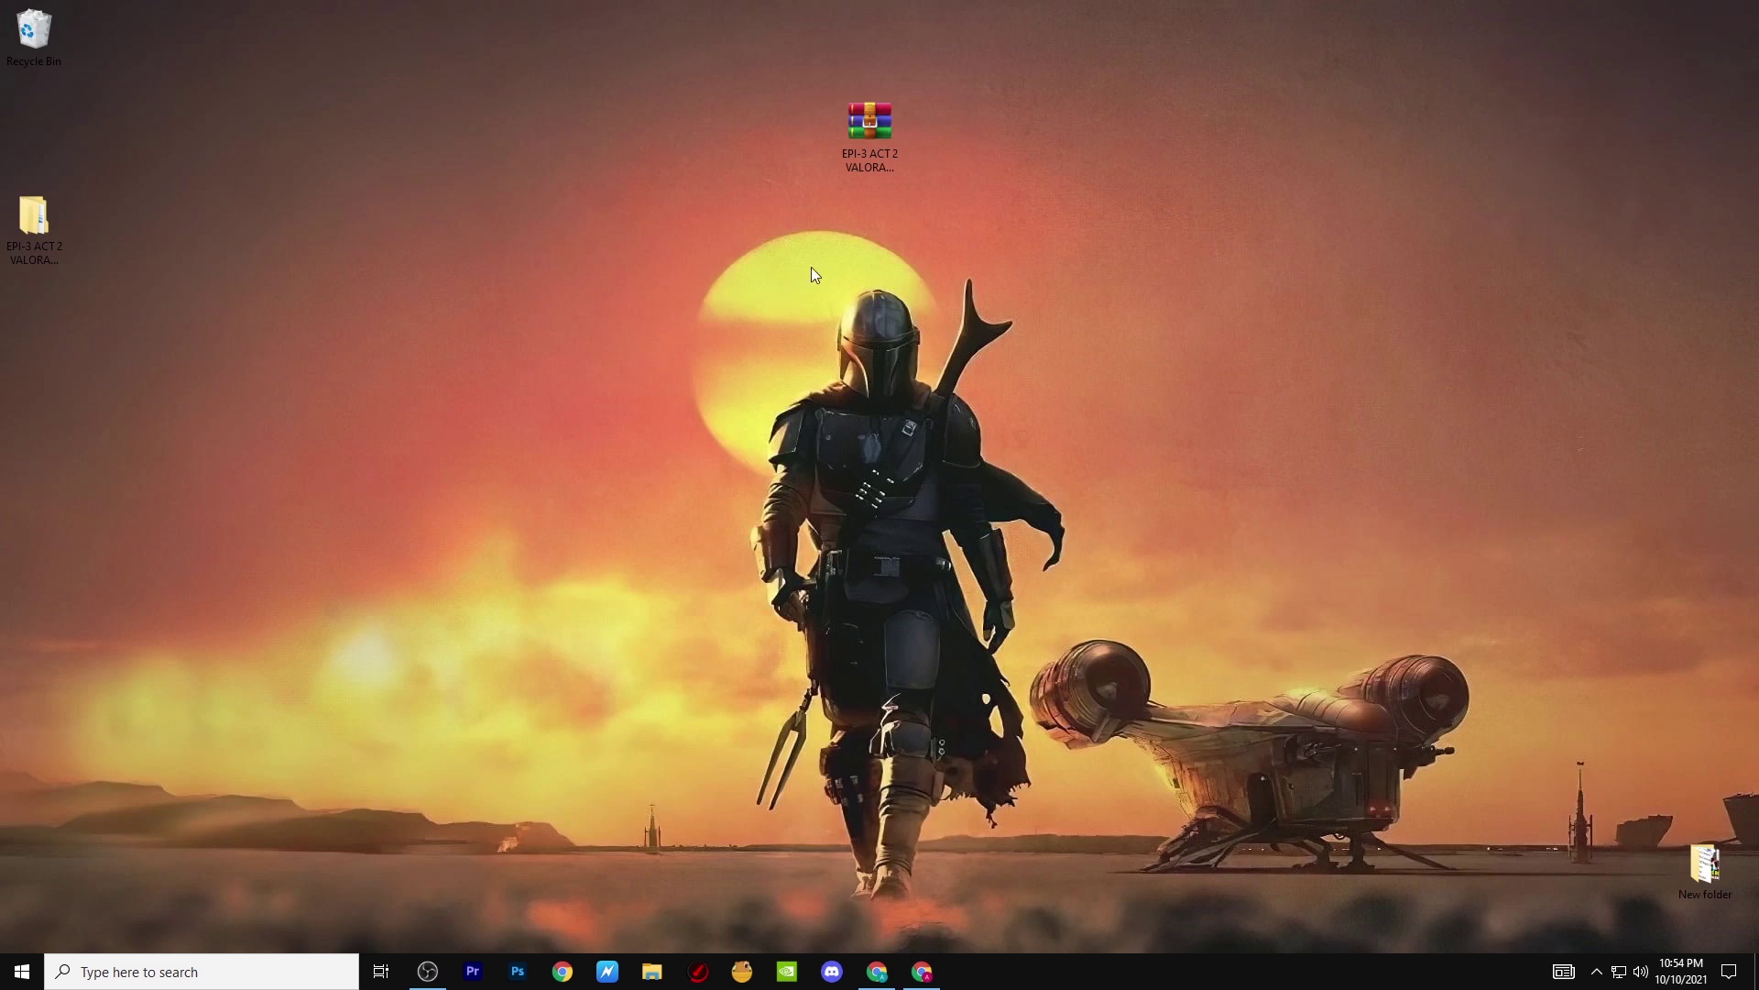
pyautogui.rightClick(871, 135)
pyautogui.moveTo(66, 218); pyautogui.dragTo(985, 128)
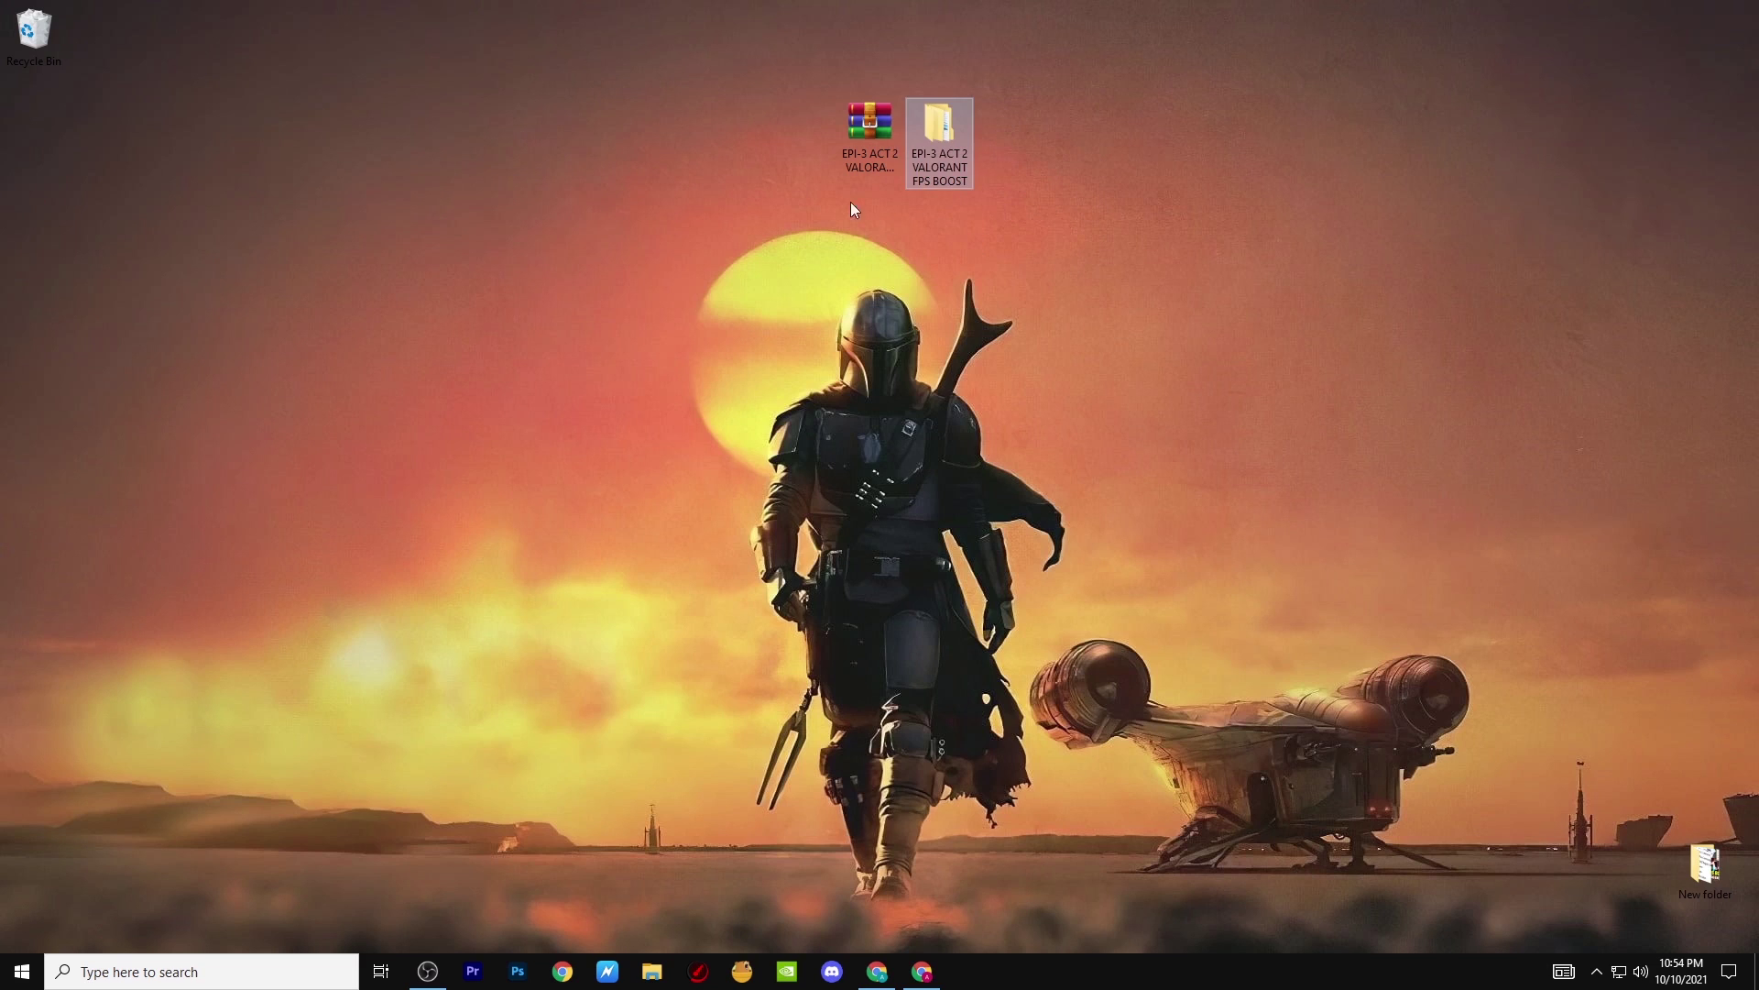
pyautogui.doubleClick(947, 119)
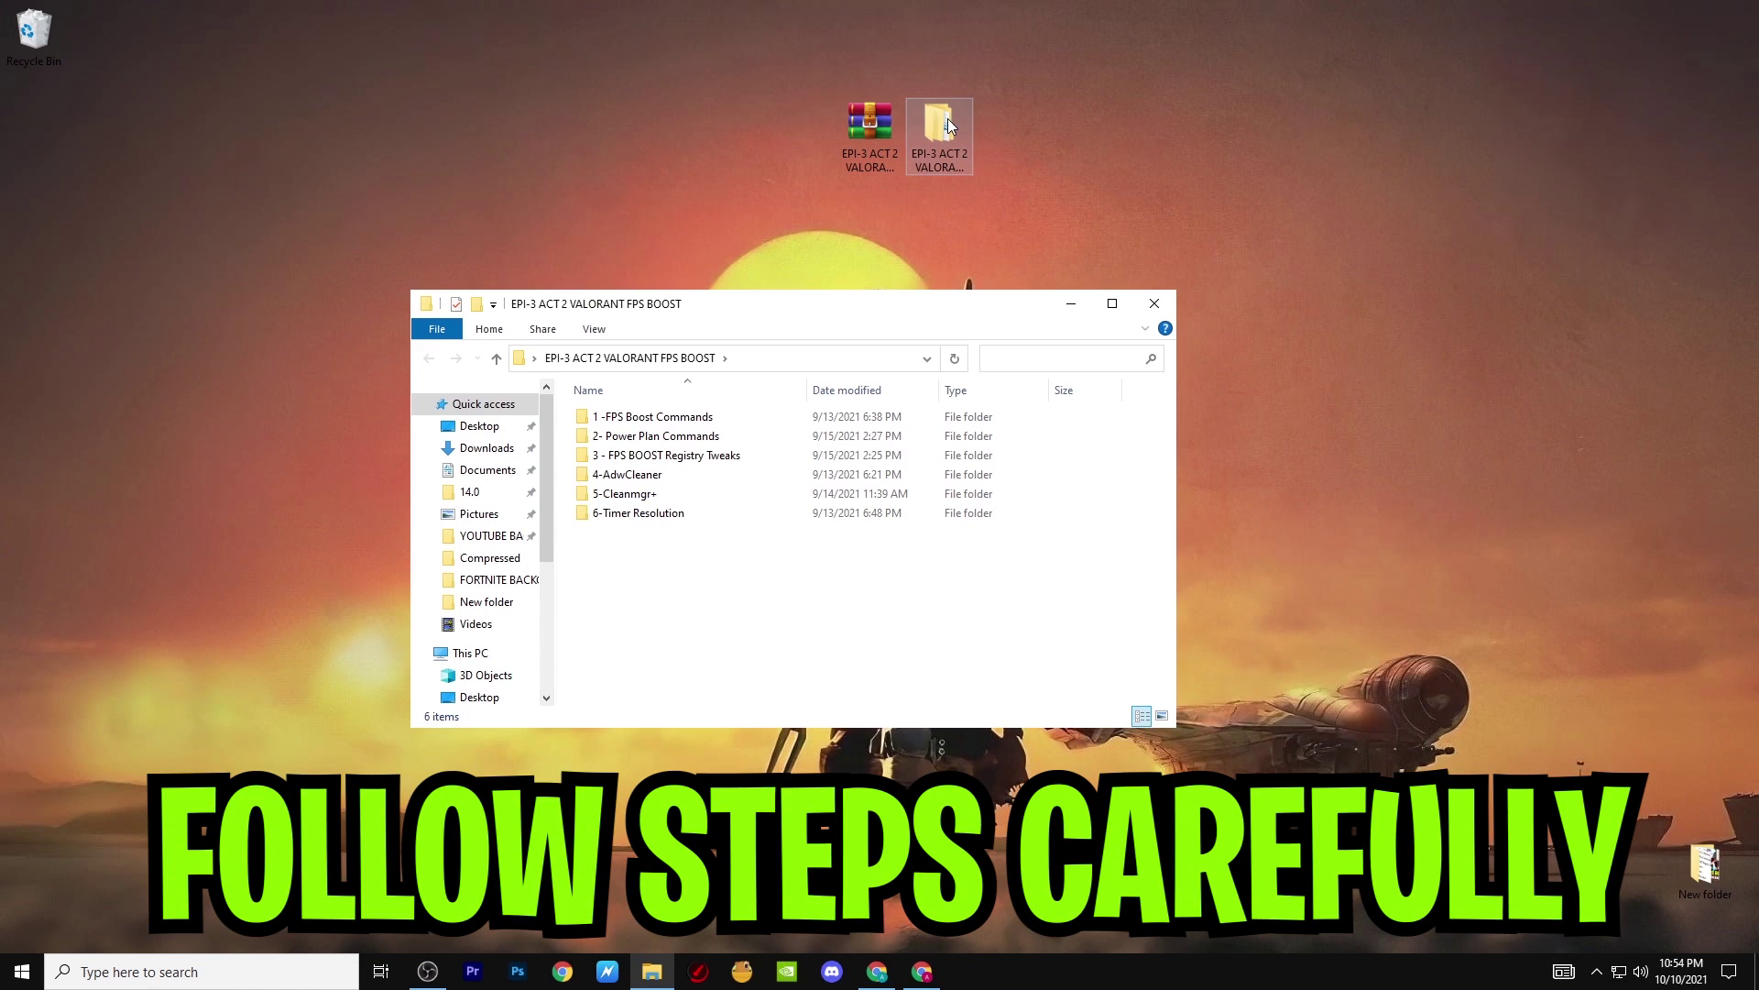
pyautogui.click(1126, 305)
# Open the 1 -FPS Boost Commands folder and run the BCDEdit Tweaks script, dismissing its console.
pyautogui.moveTo(328, 268); pyautogui.dragTo(276, 105)
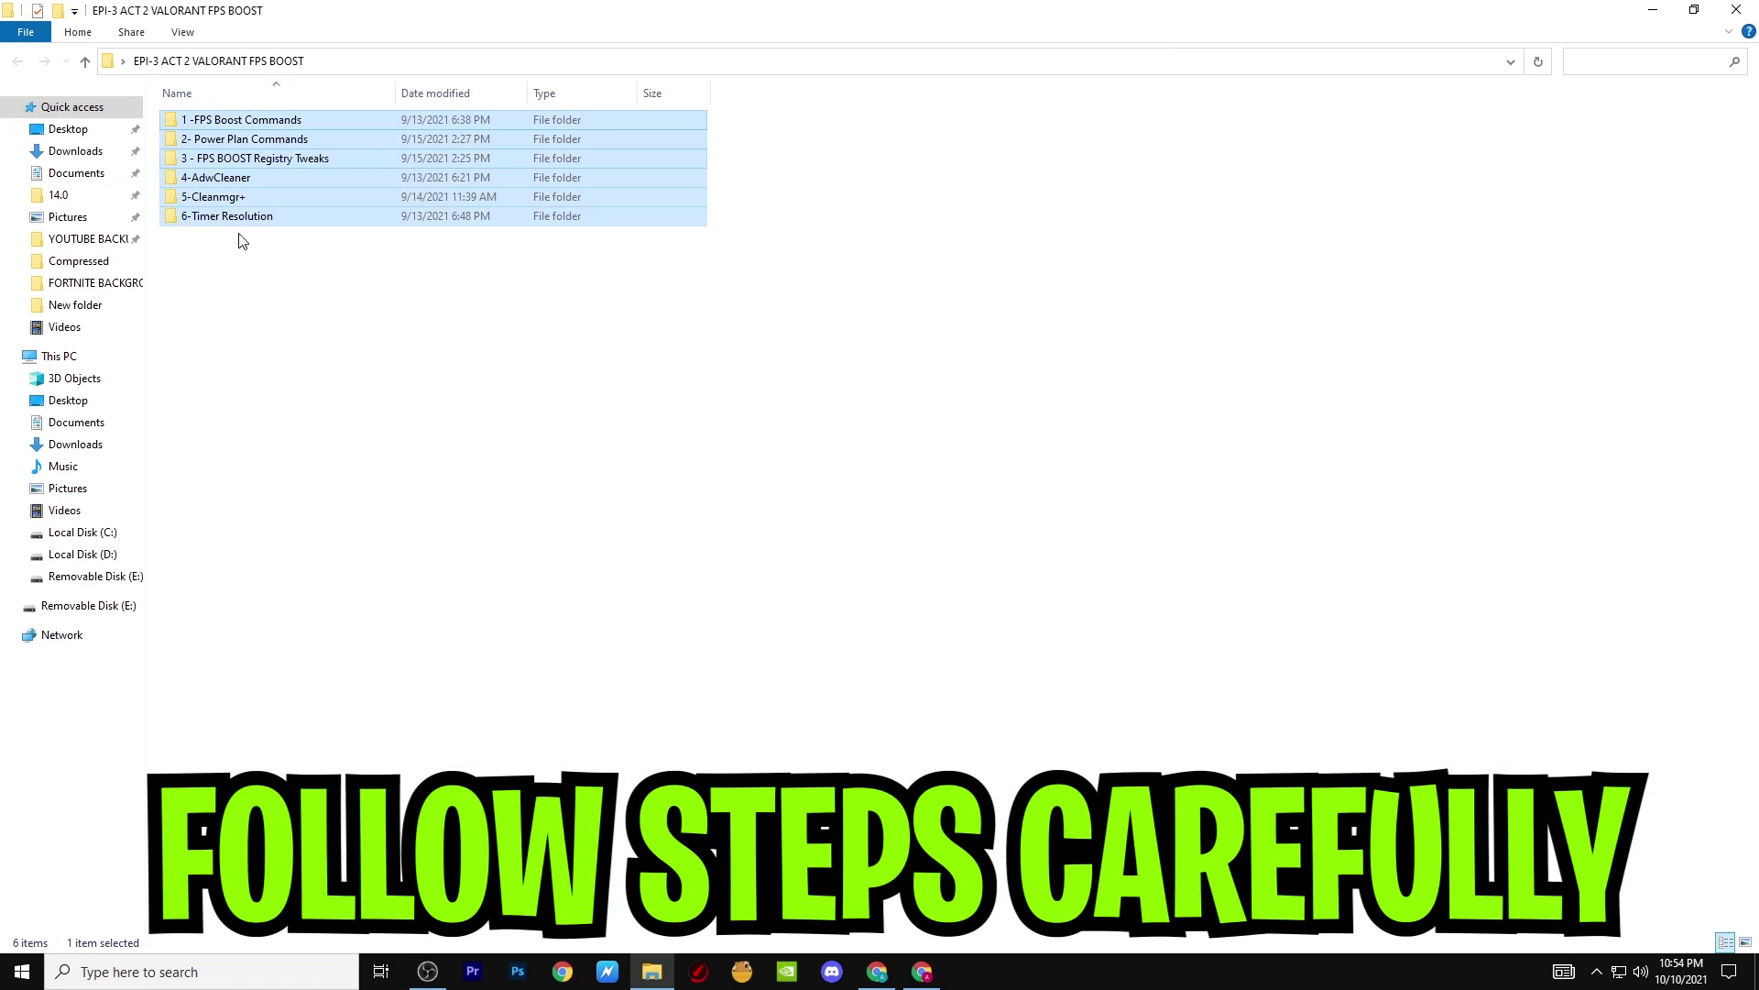
pyautogui.click(351, 269)
pyautogui.doubleClick(239, 121)
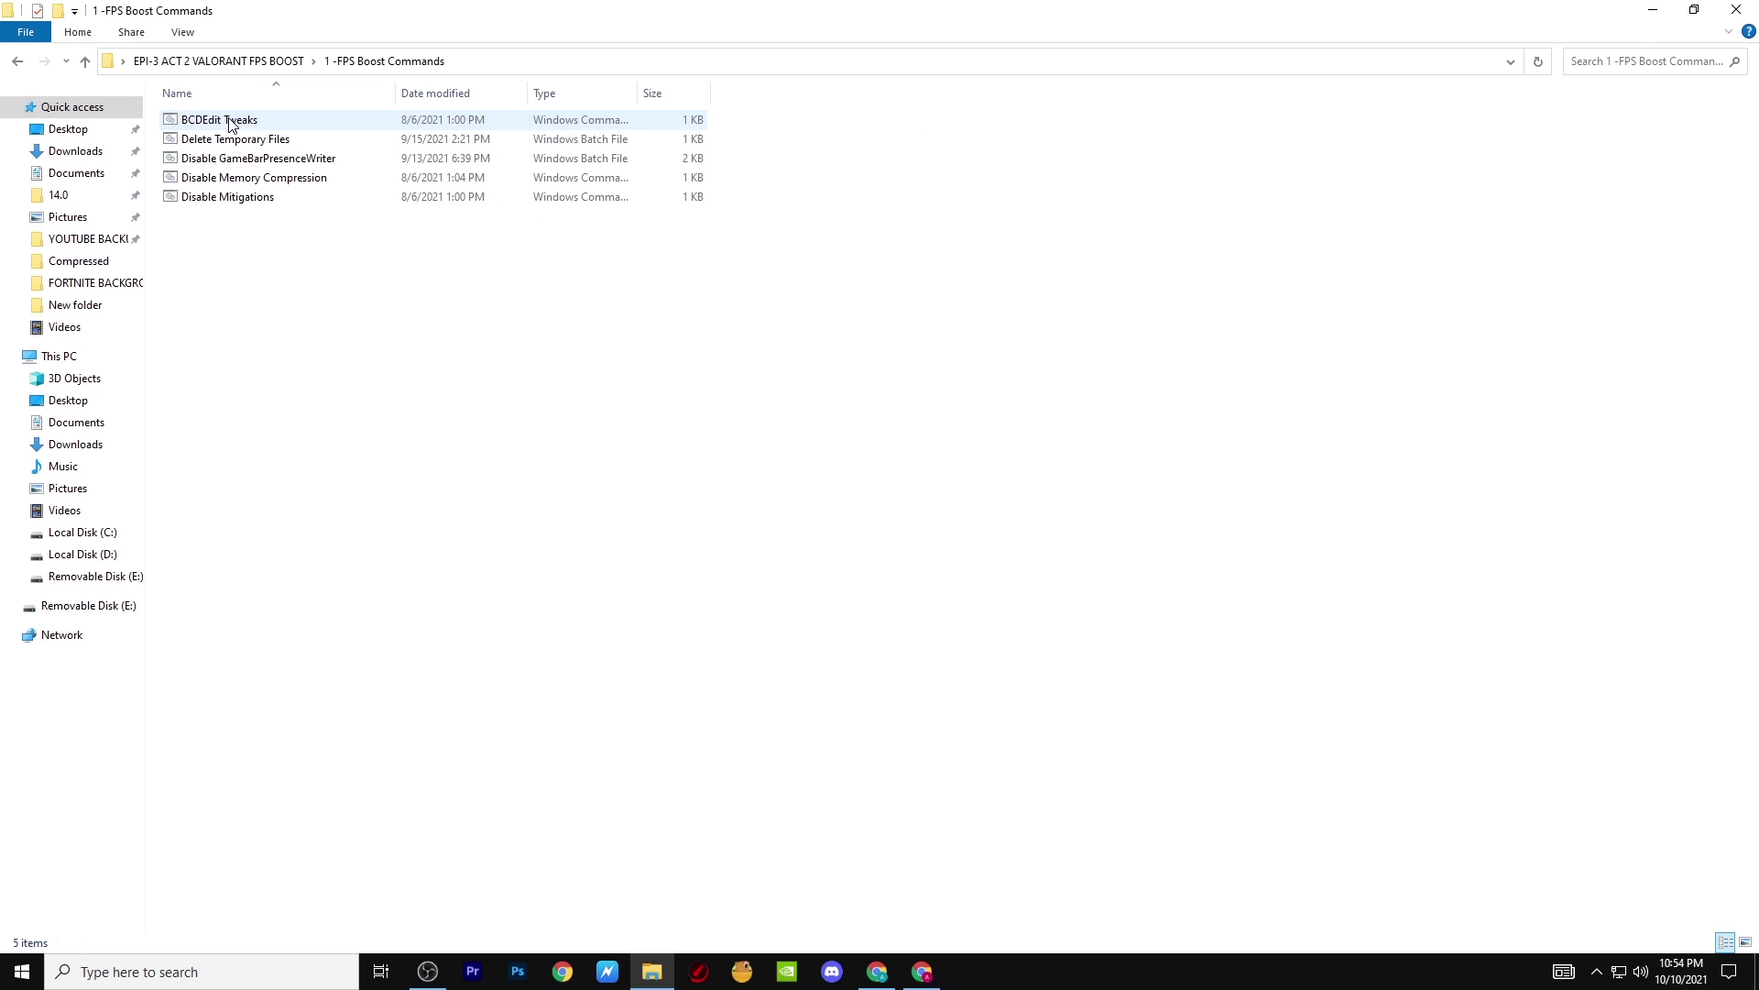
pyautogui.rightClick(202, 120)
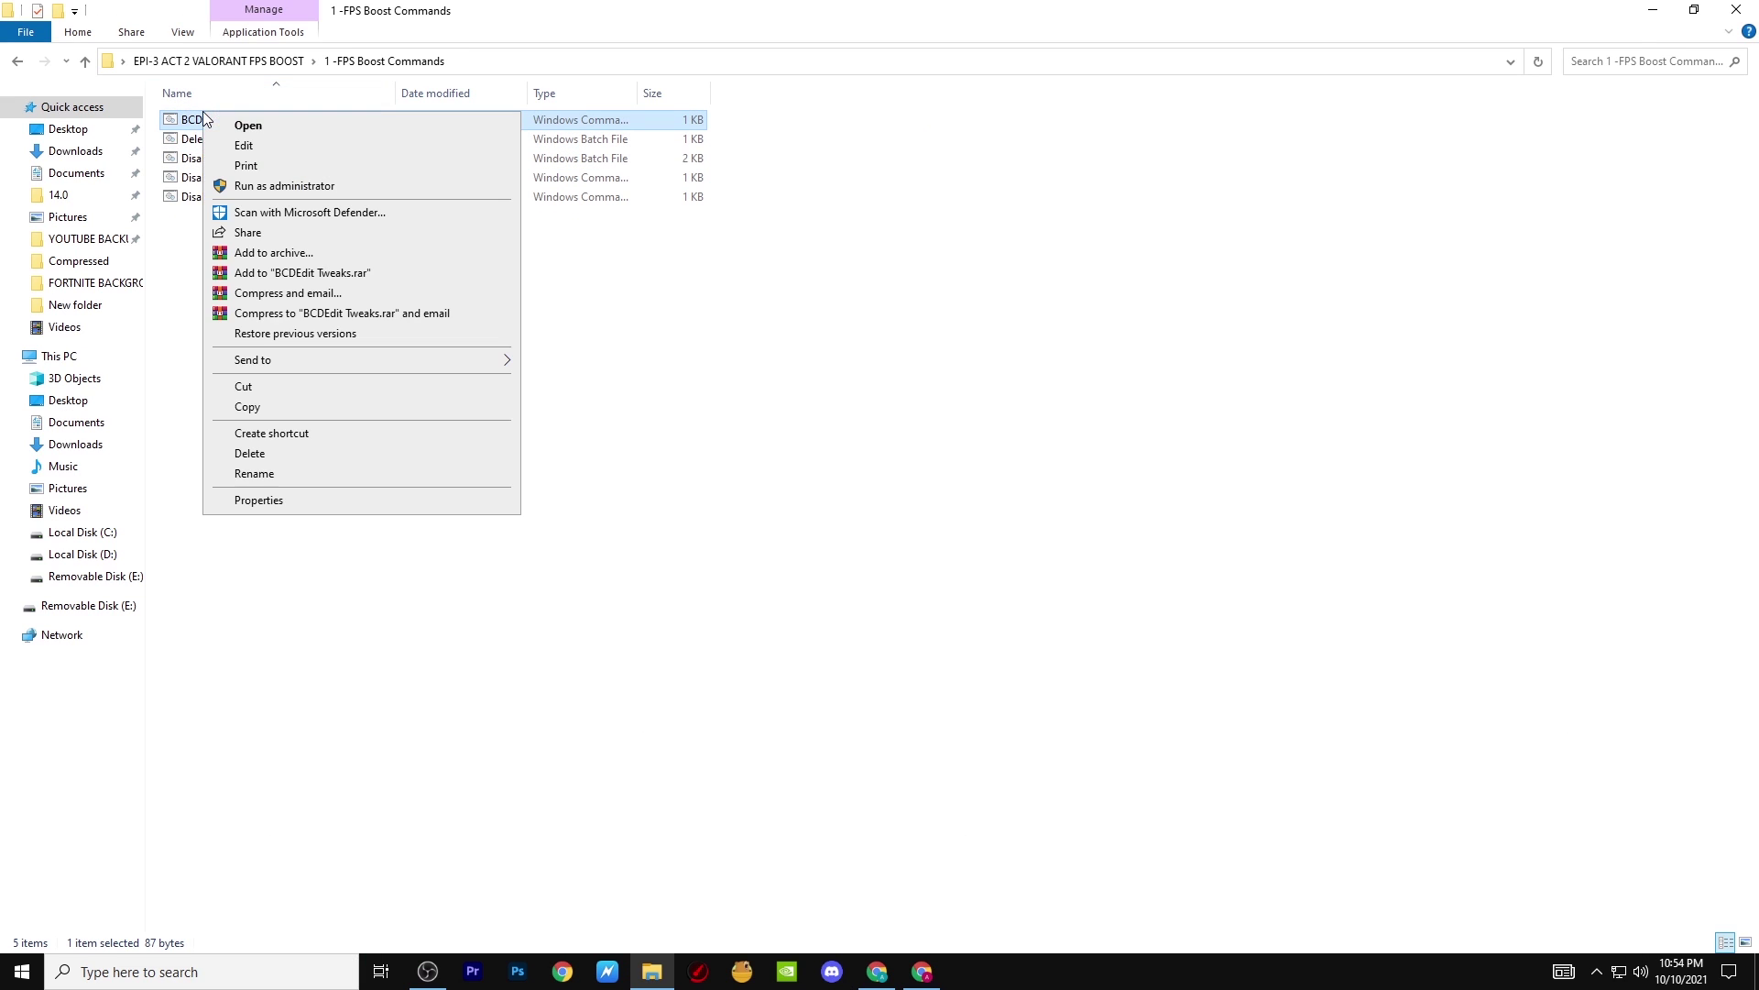
pyautogui.click(241, 129)
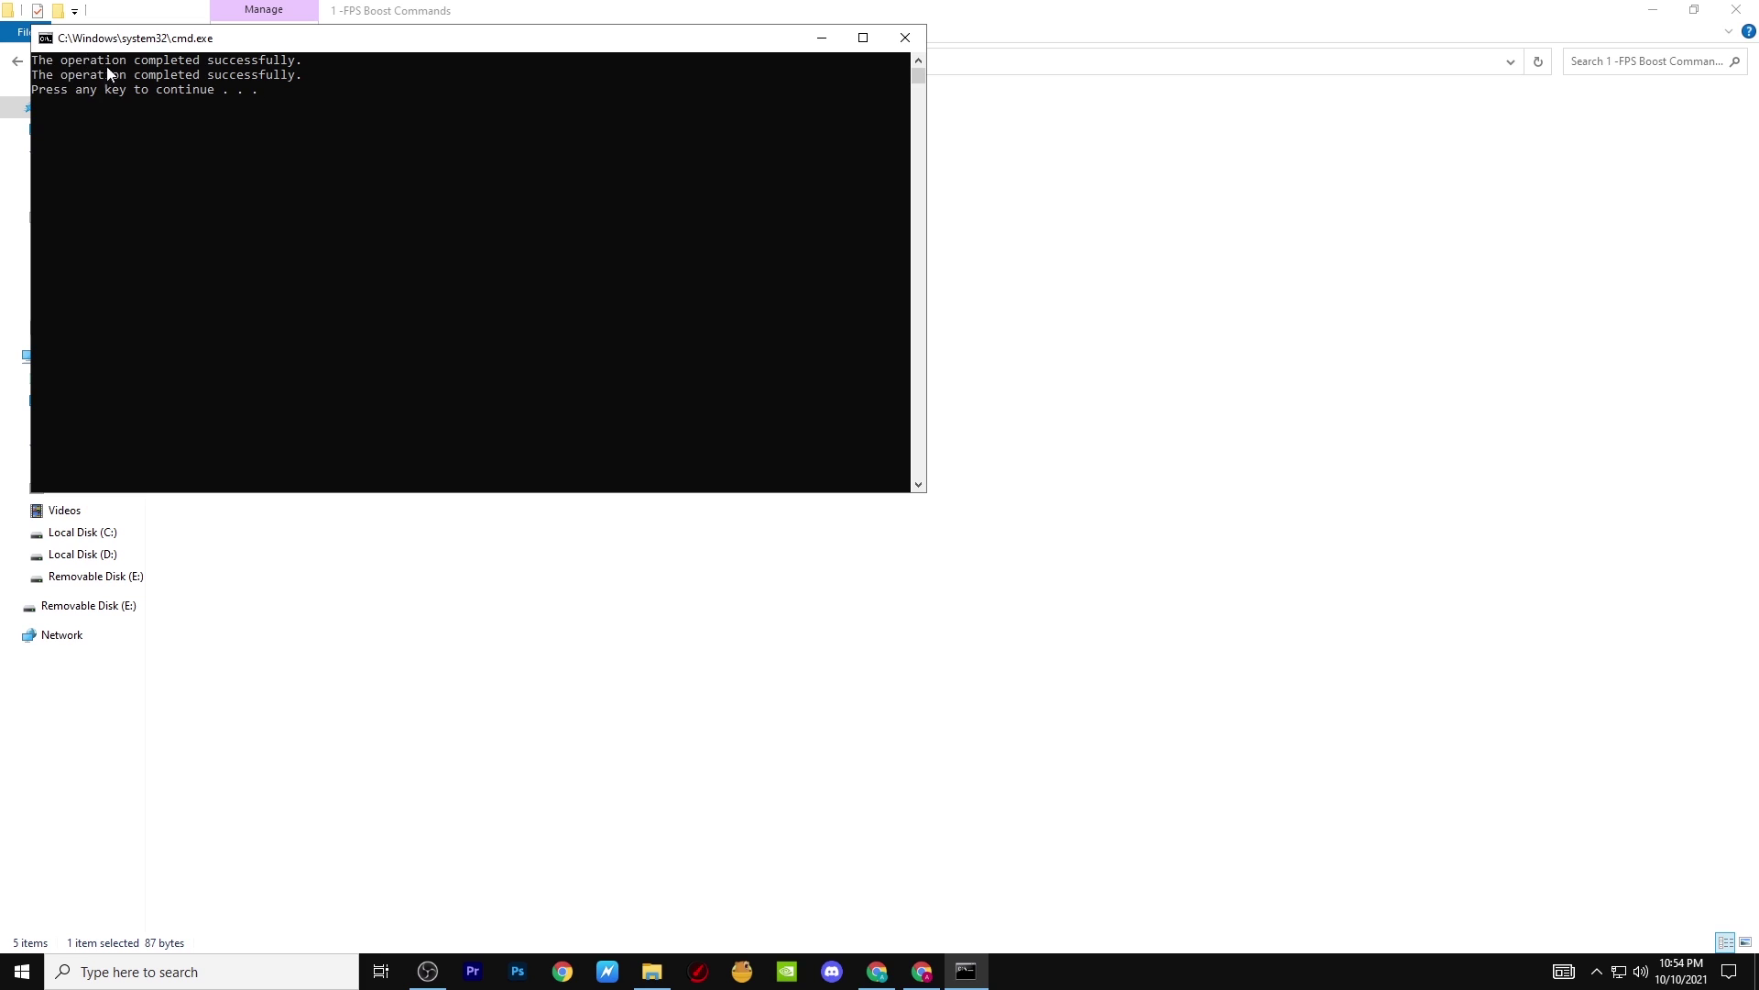
pyautogui.press('Return')
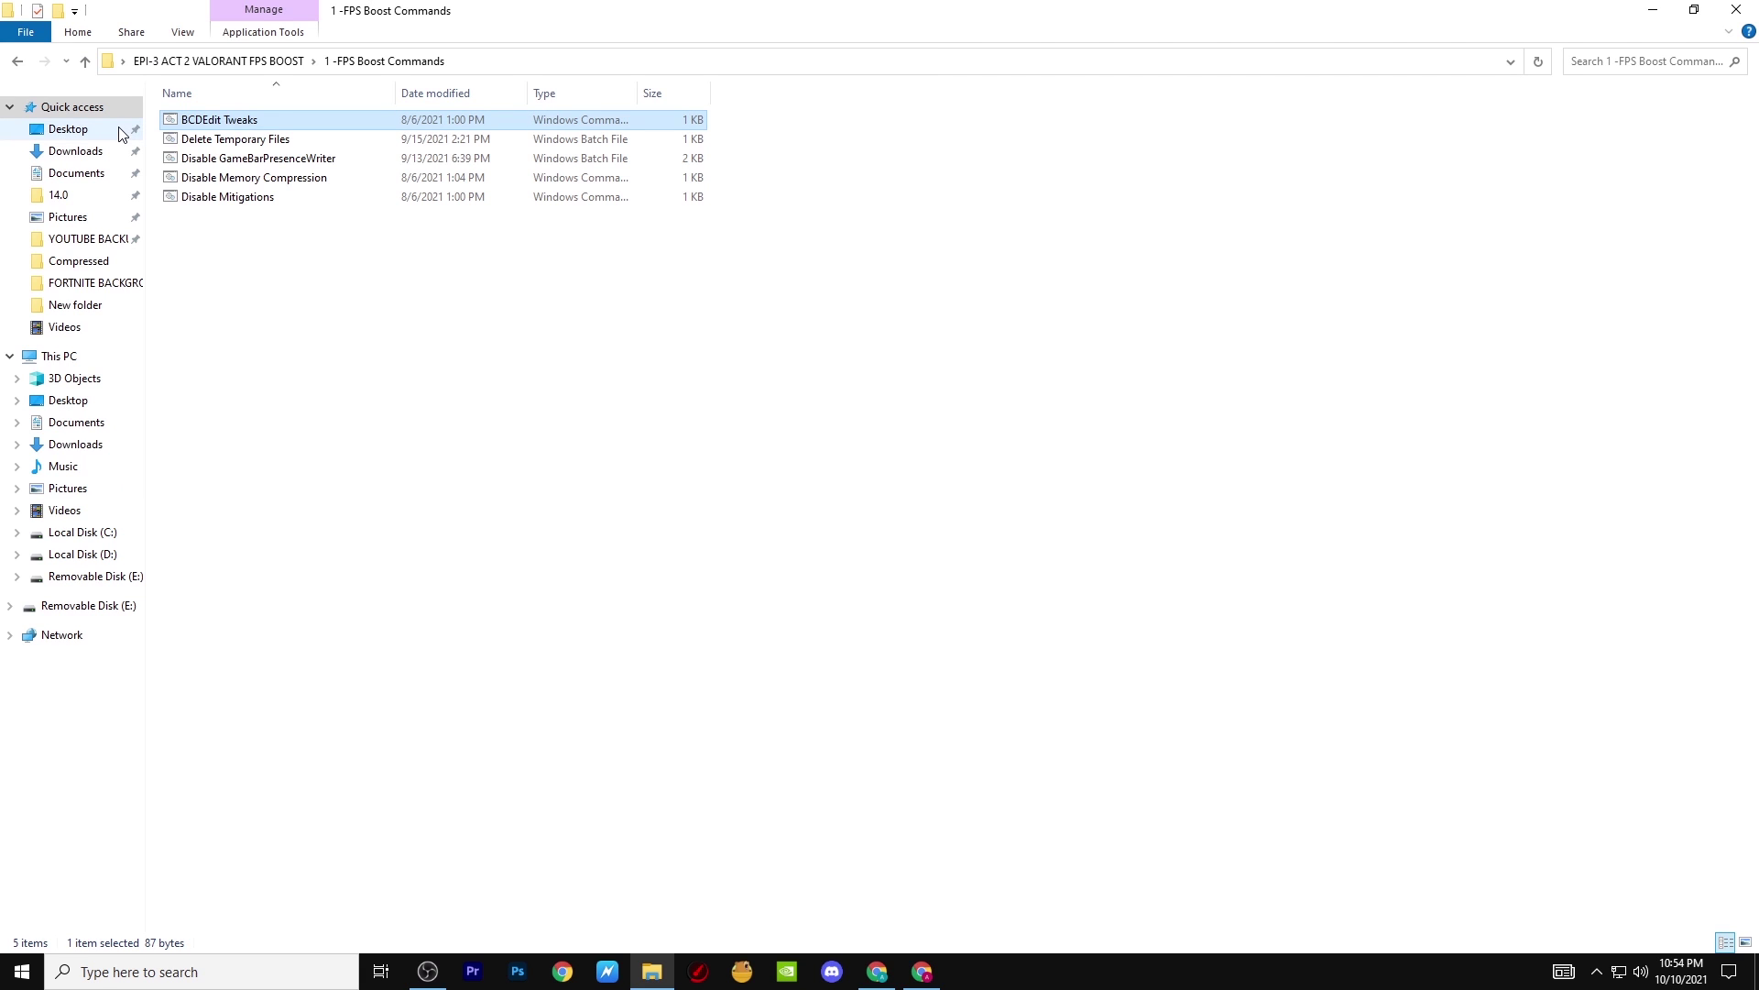
# Run the Delete Temporary Files and Disable GameBarPresenceWriter batch files one after the other, dismissing each console.
pyautogui.rightClick(212, 138)
pyautogui.click(243, 140)
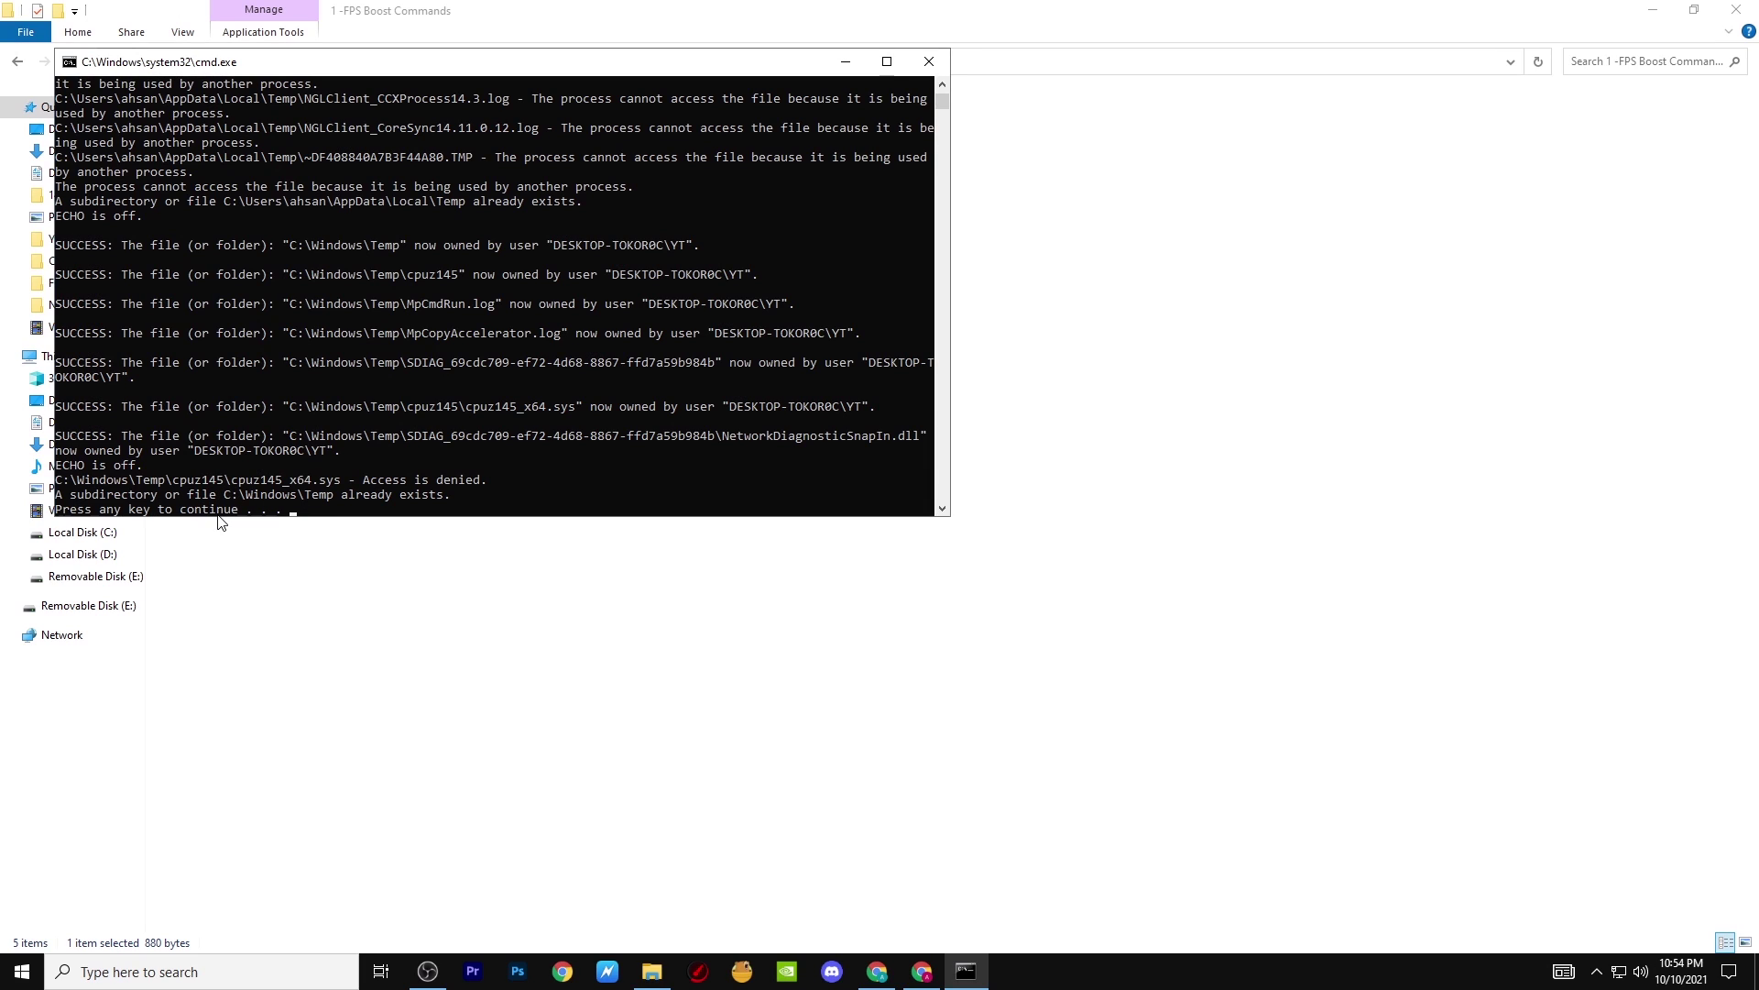
pyautogui.press('Return')
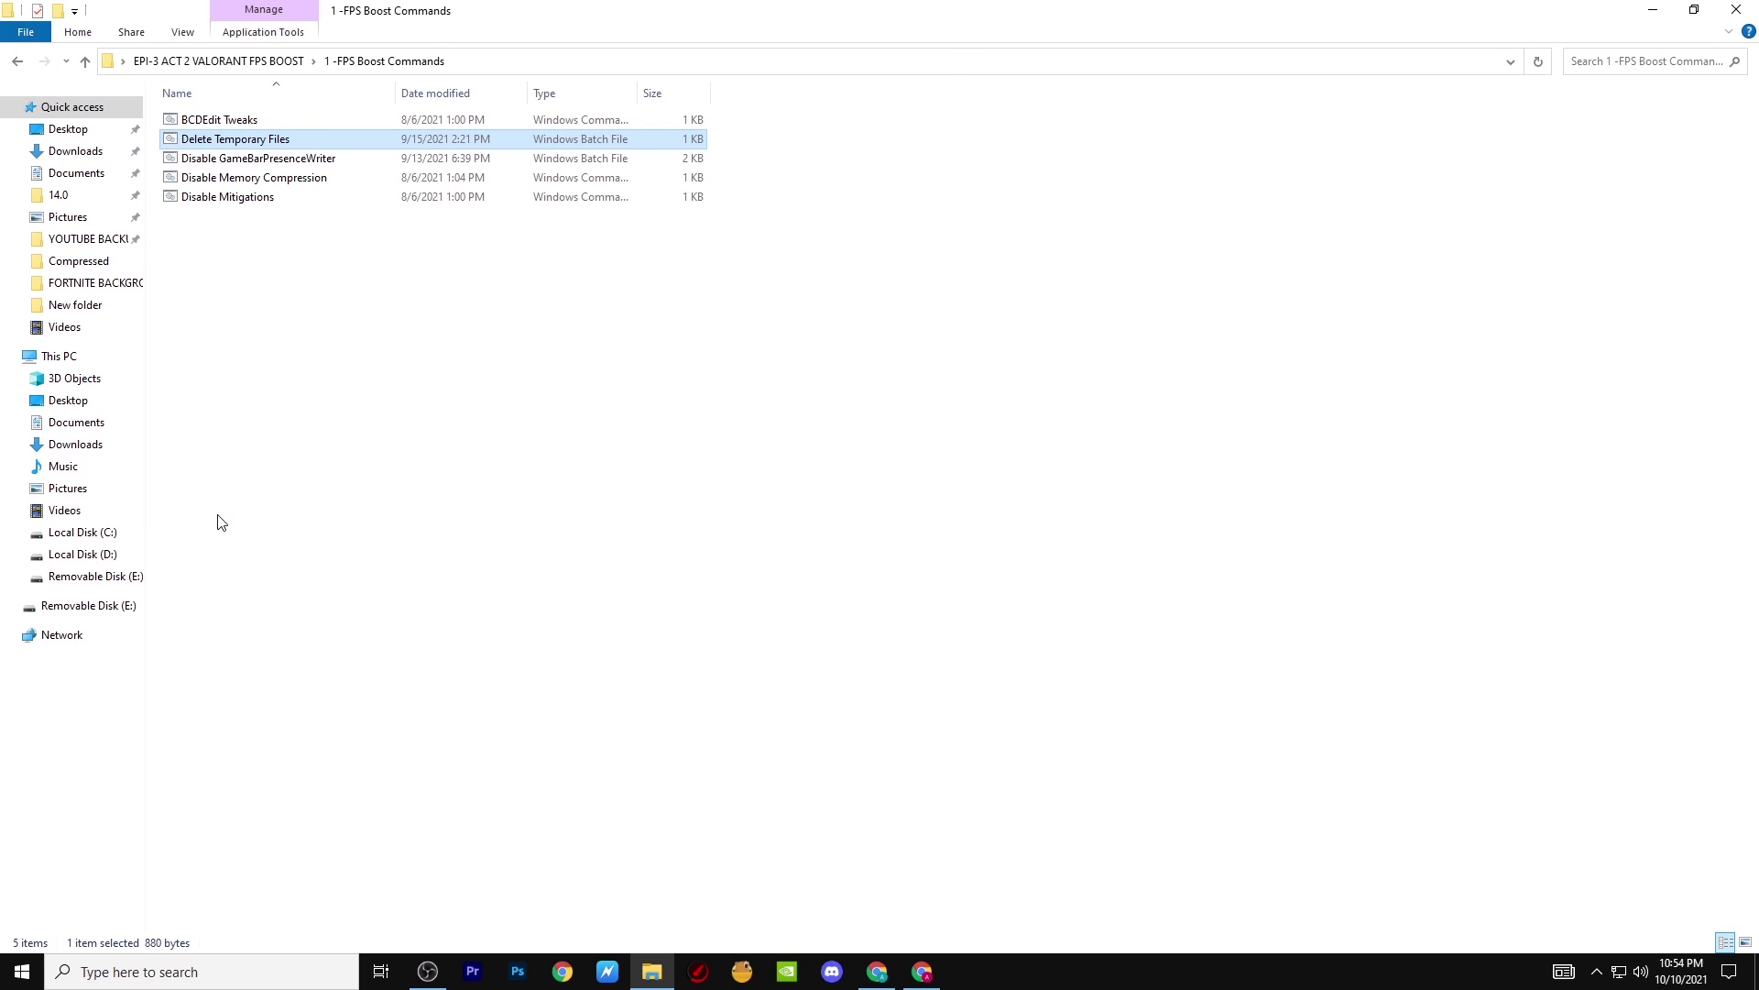
pyautogui.click(239, 159)
pyautogui.rightClick(237, 160)
pyautogui.click(285, 178)
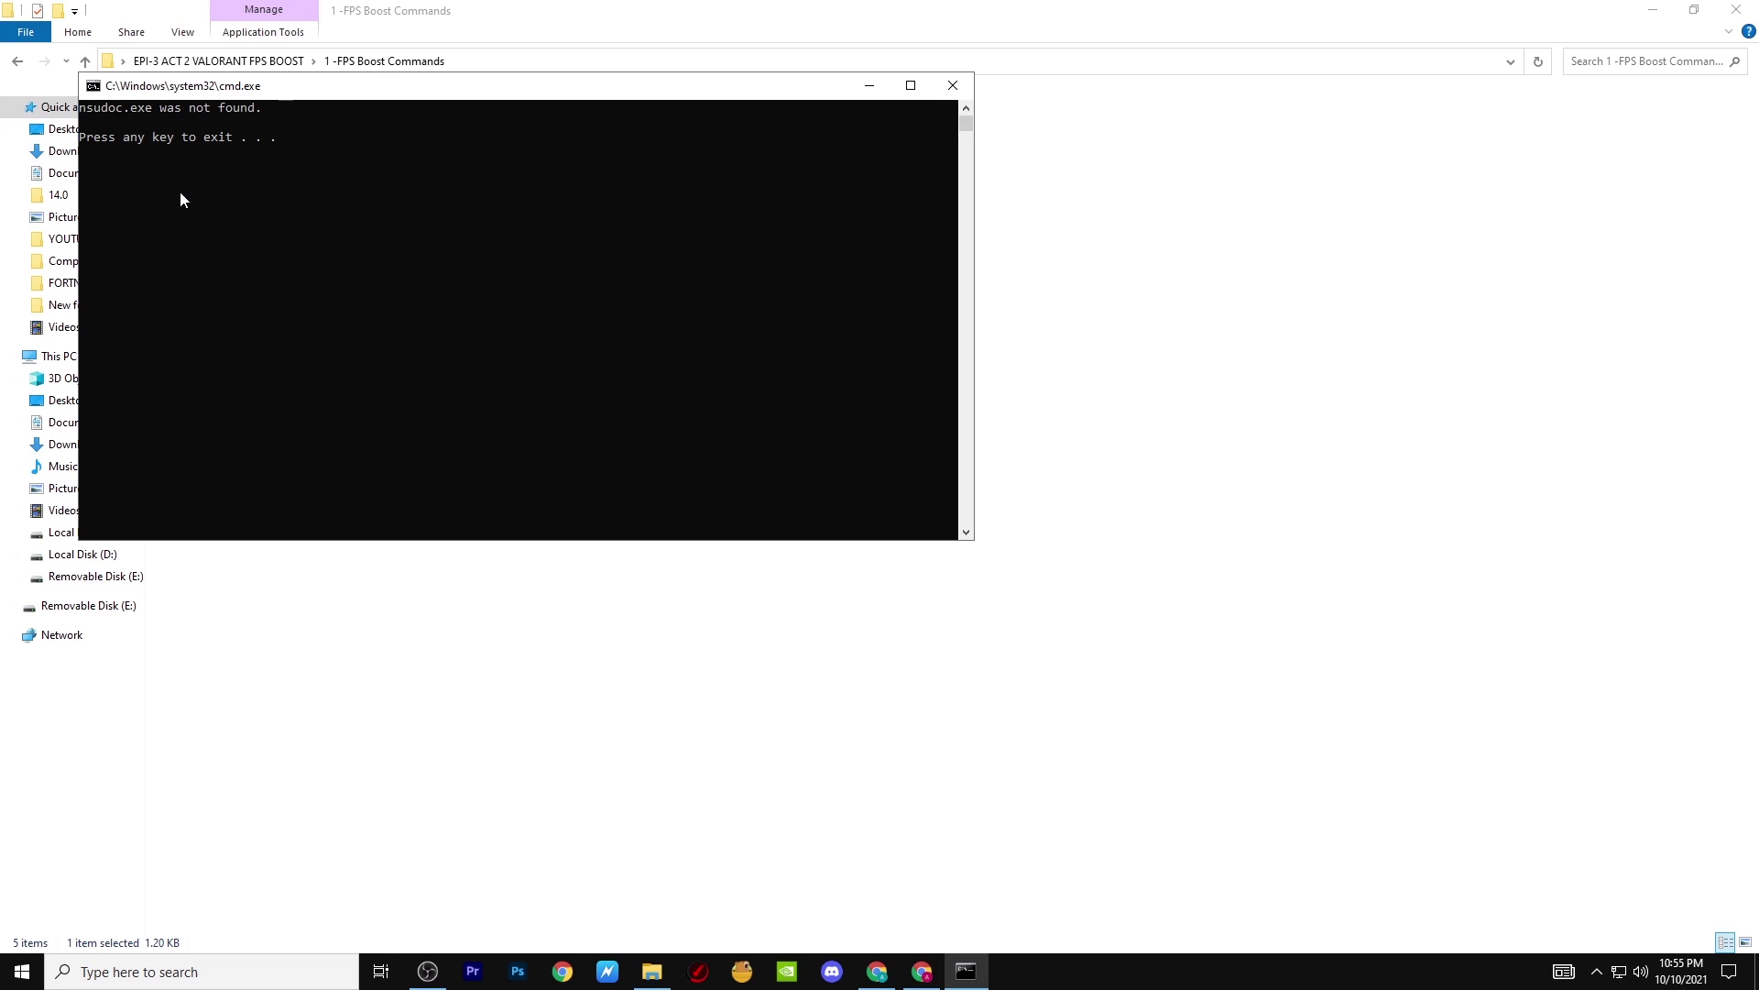
pyautogui.press('Return')
# Run the Disable Memory Compression and Disable Mitigations scripts one after the other, dismissing each console.
pyautogui.click(213, 179)
pyautogui.rightClick(212, 181)
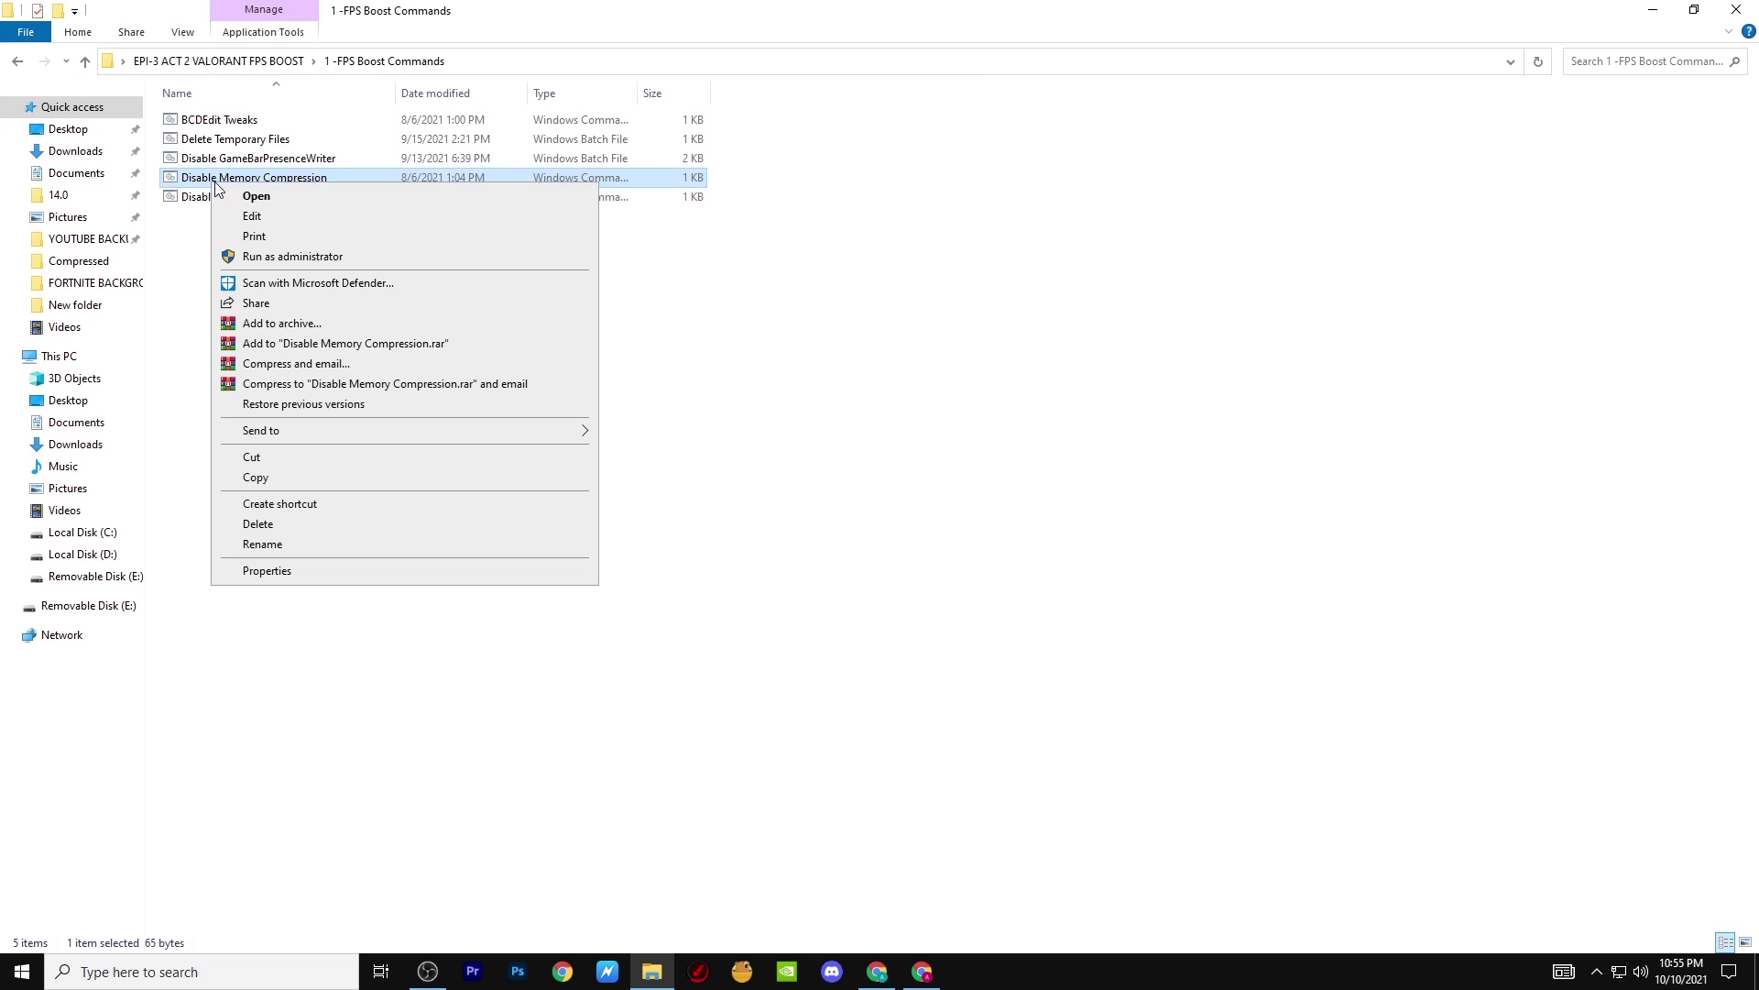
pyautogui.click(283, 196)
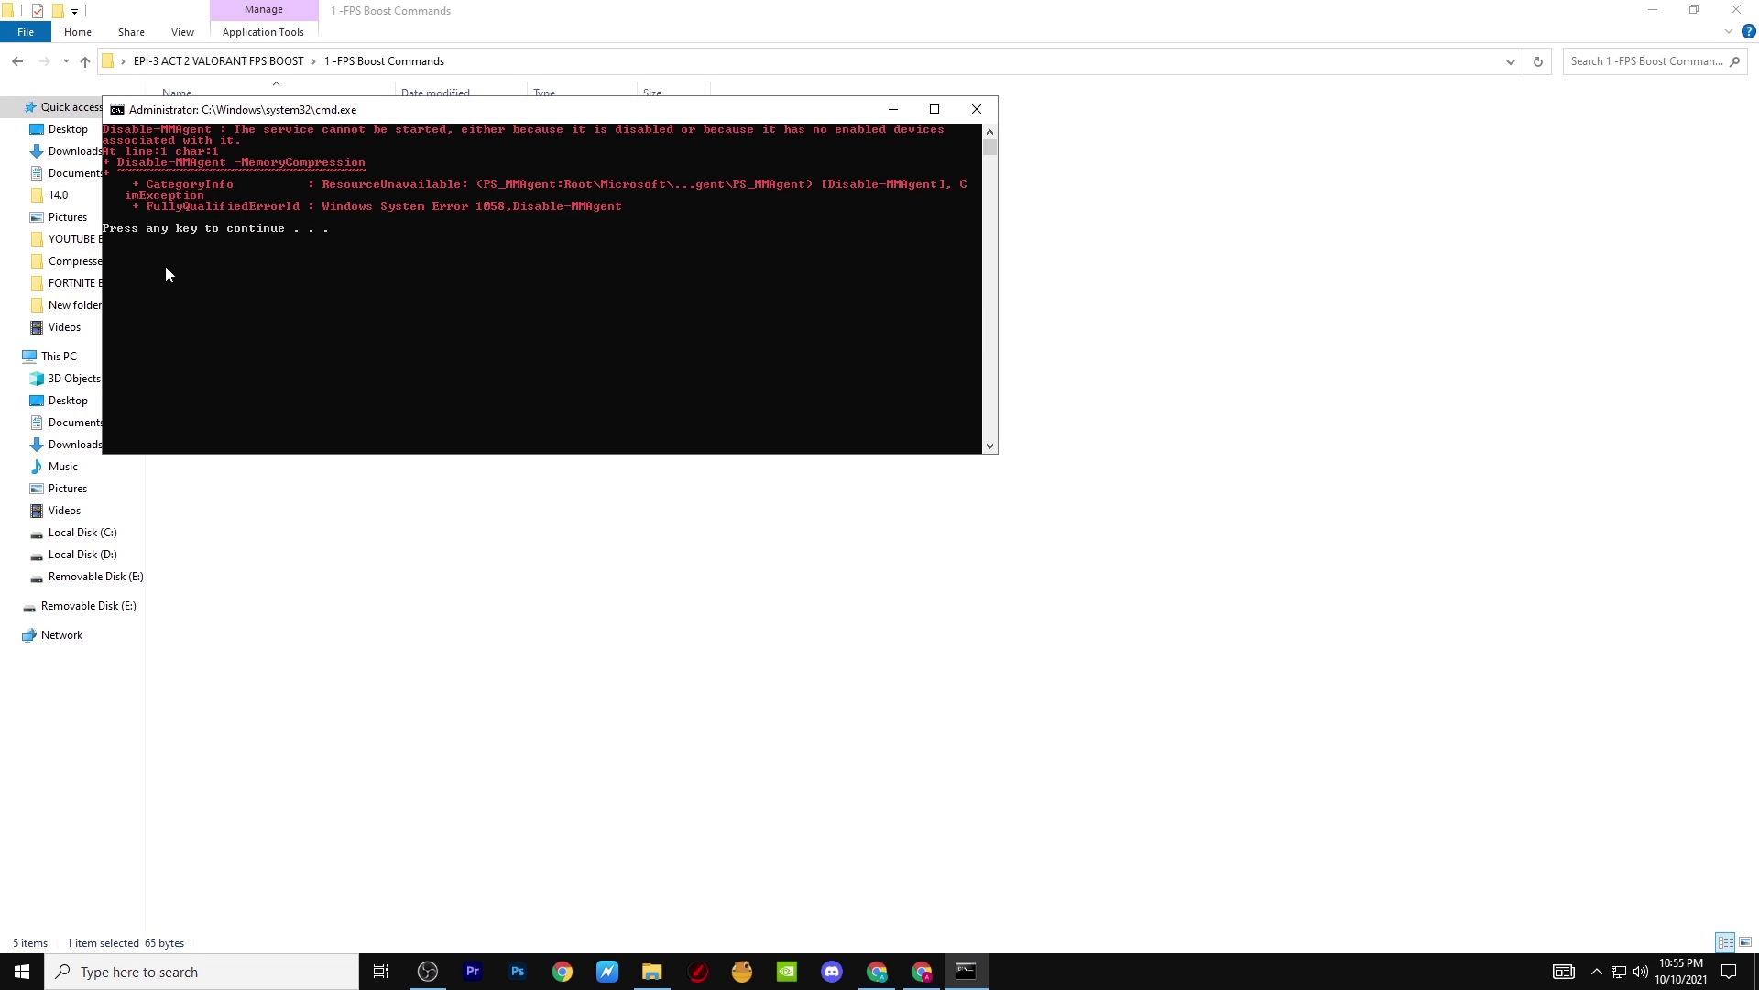
pyautogui.press('Return')
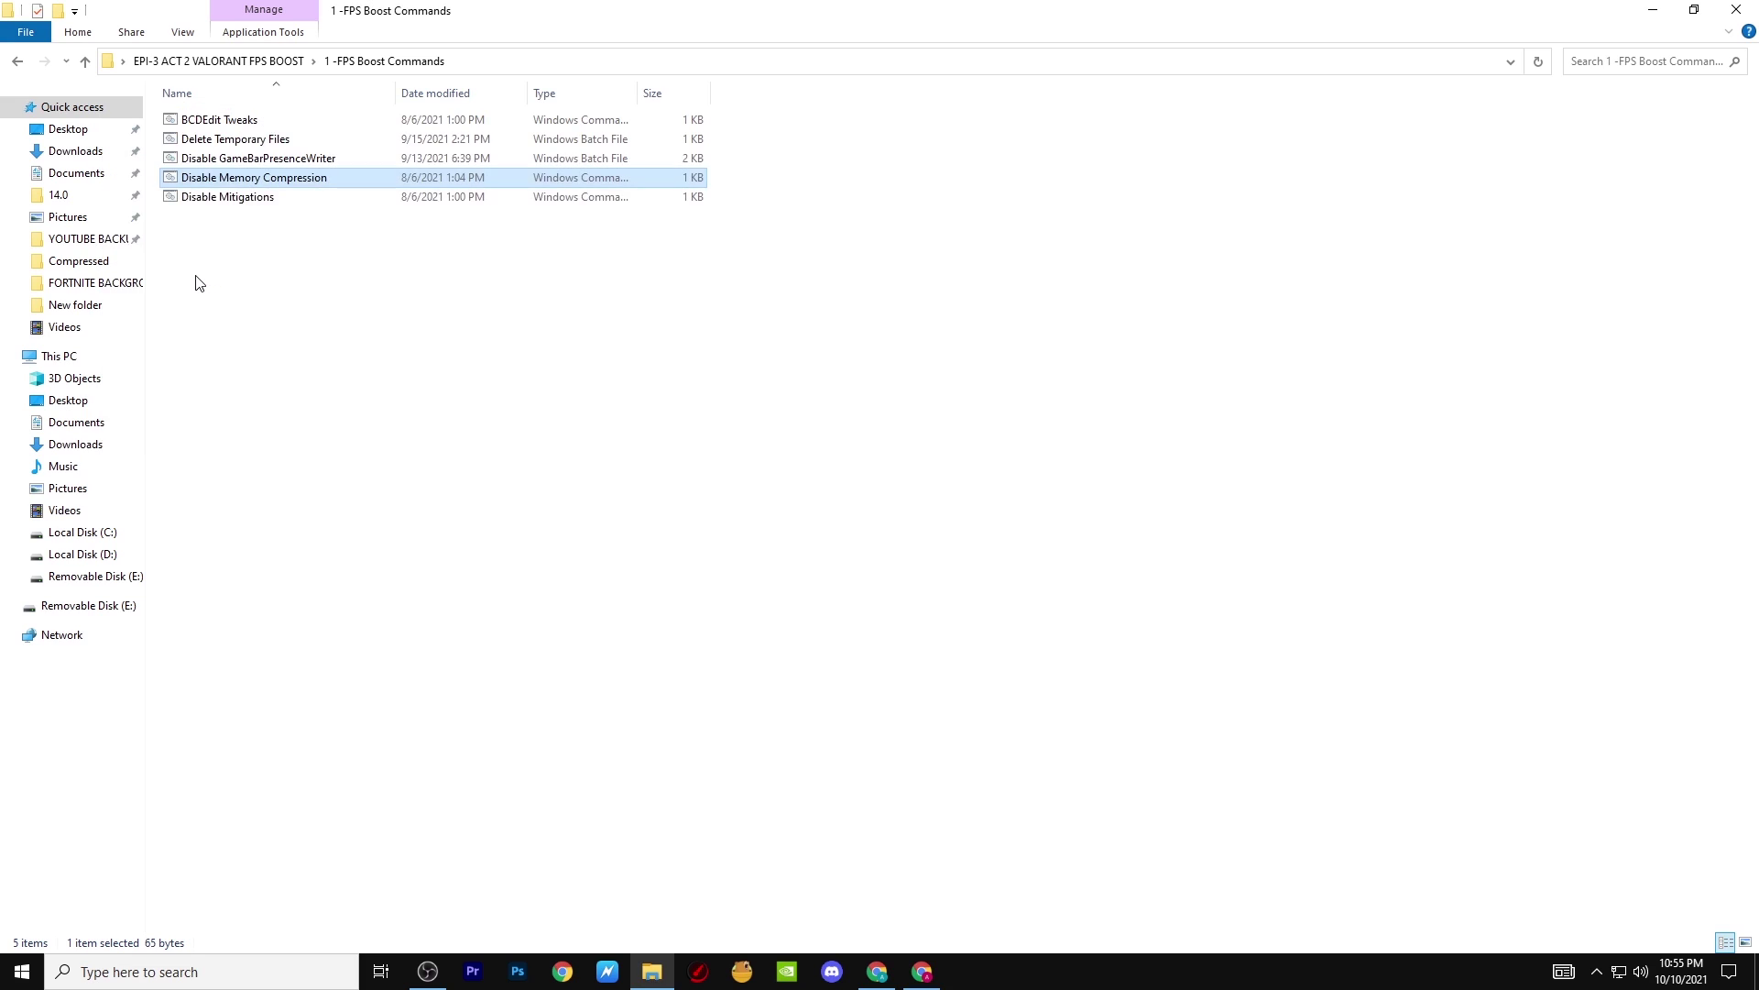
pyautogui.click(219, 197)
pyautogui.rightClick(216, 203)
pyautogui.click(240, 221)
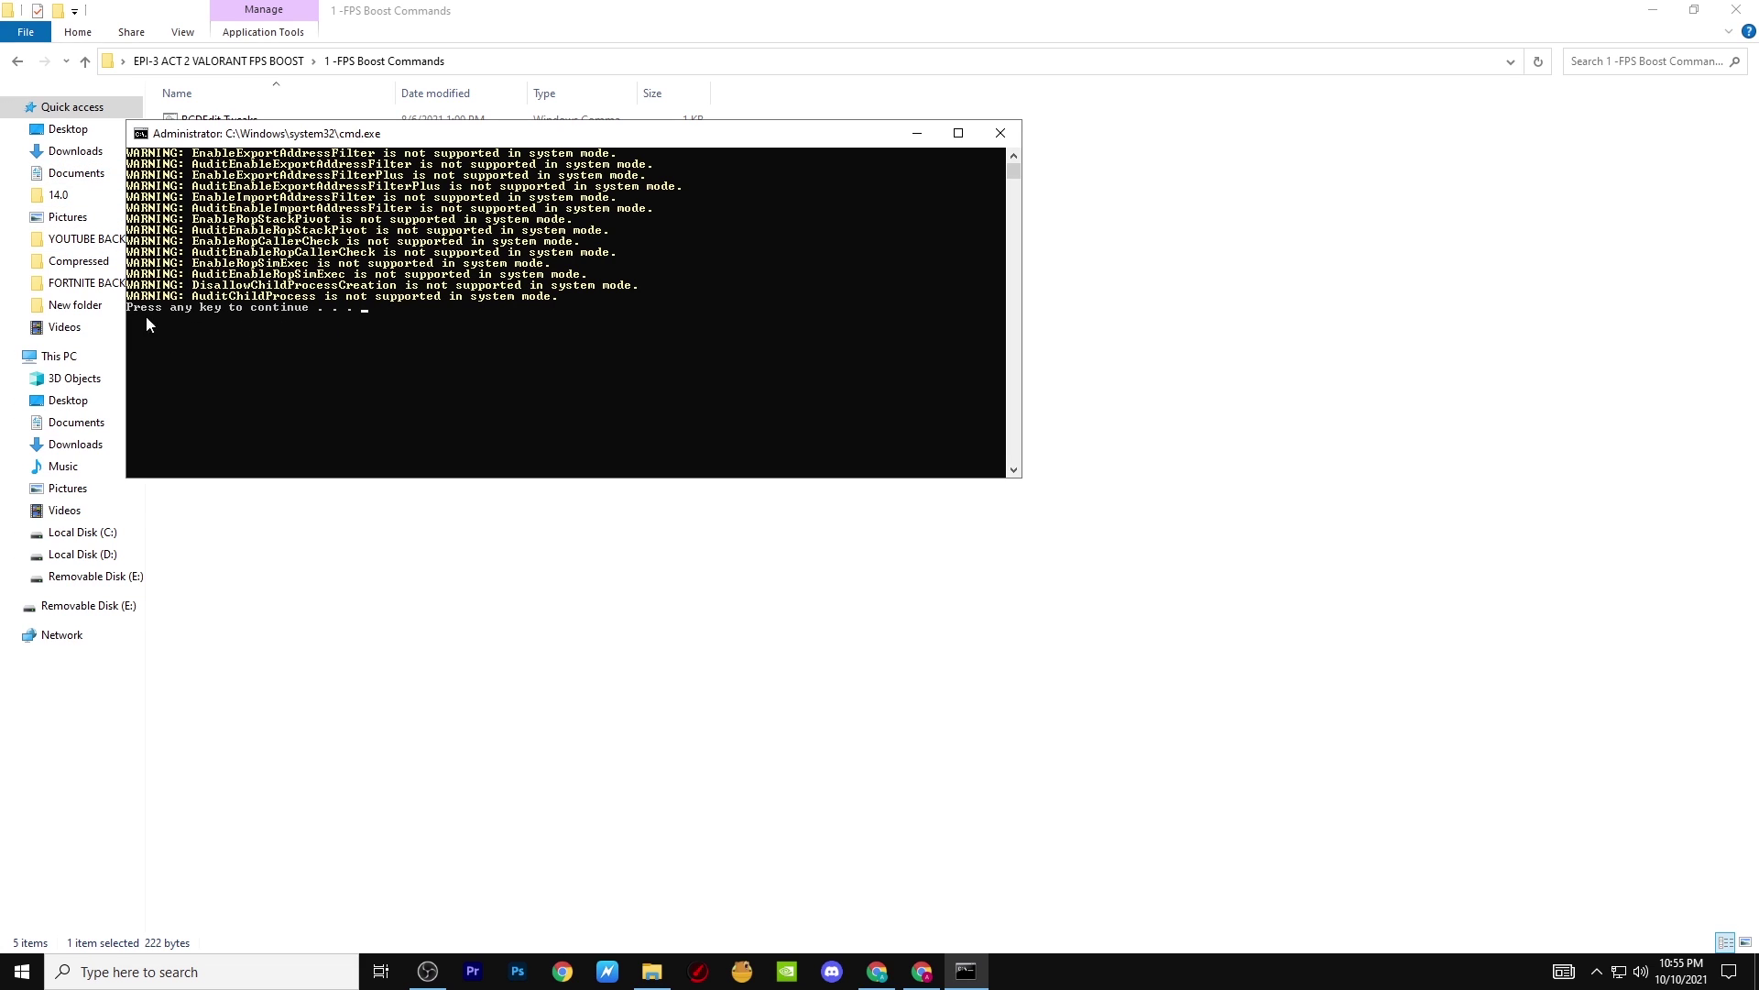
pyautogui.press('Return')
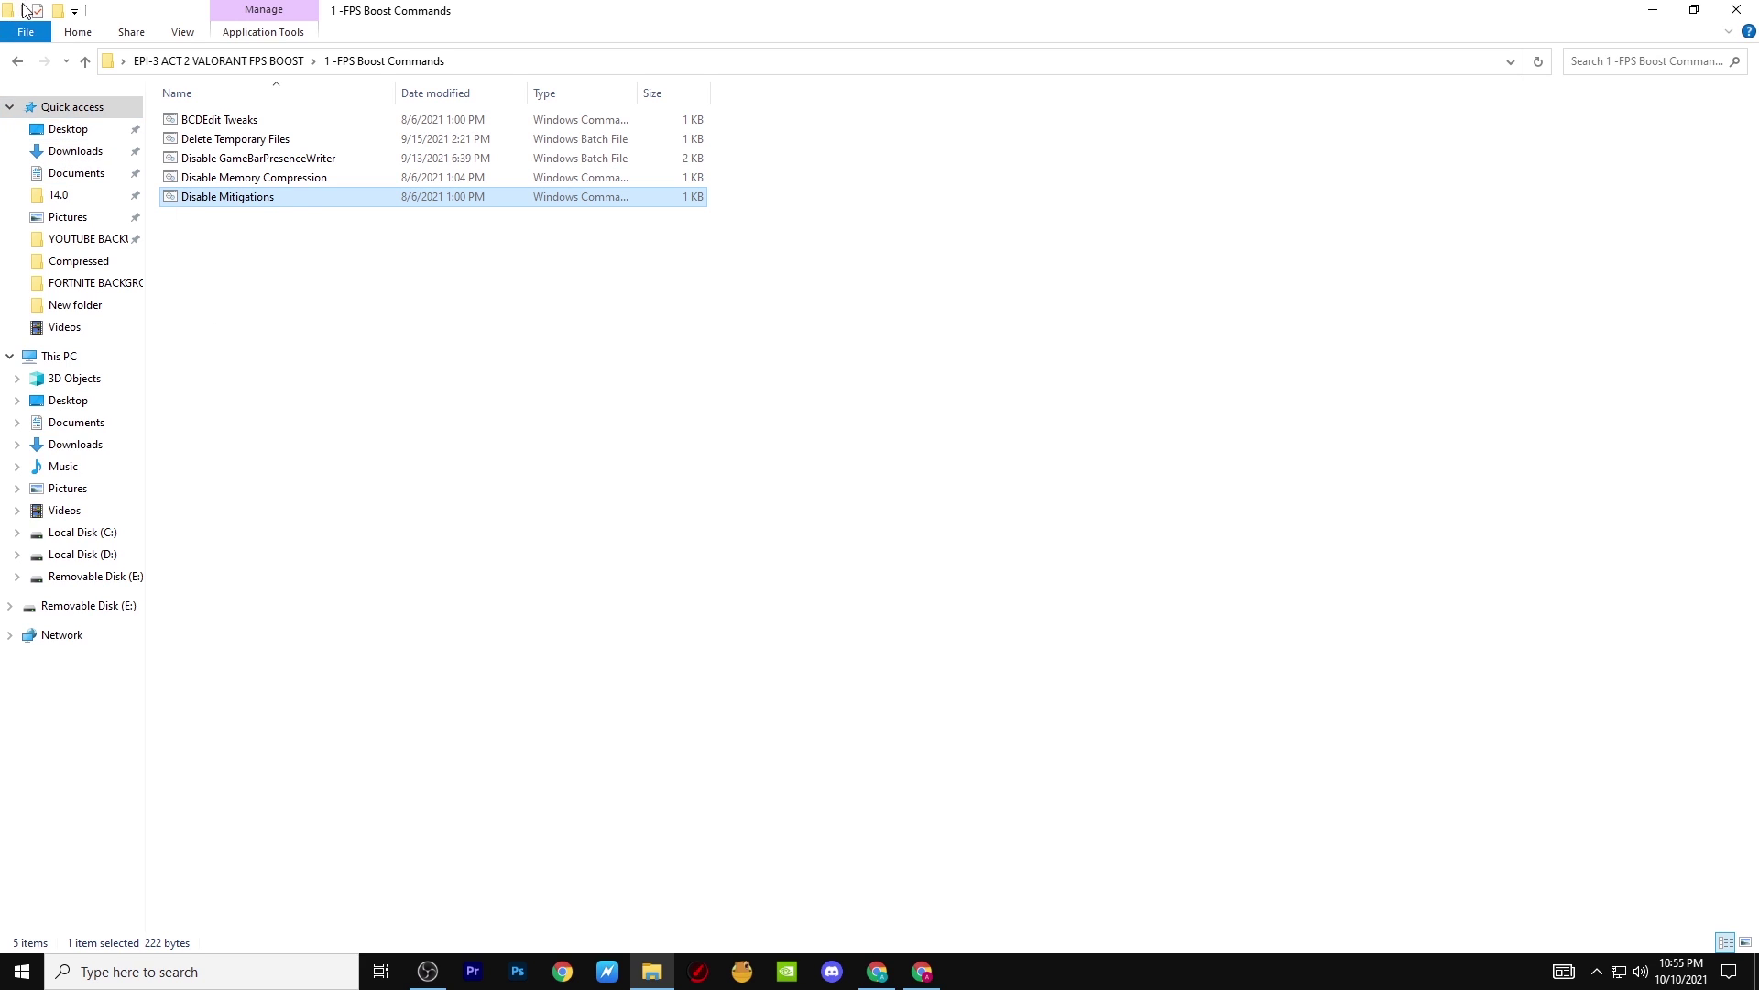
# Open the 2- Power Plan Commands folder and run the Delete Others Power Plan script, acknowledging its message.
pyautogui.click(17, 62)
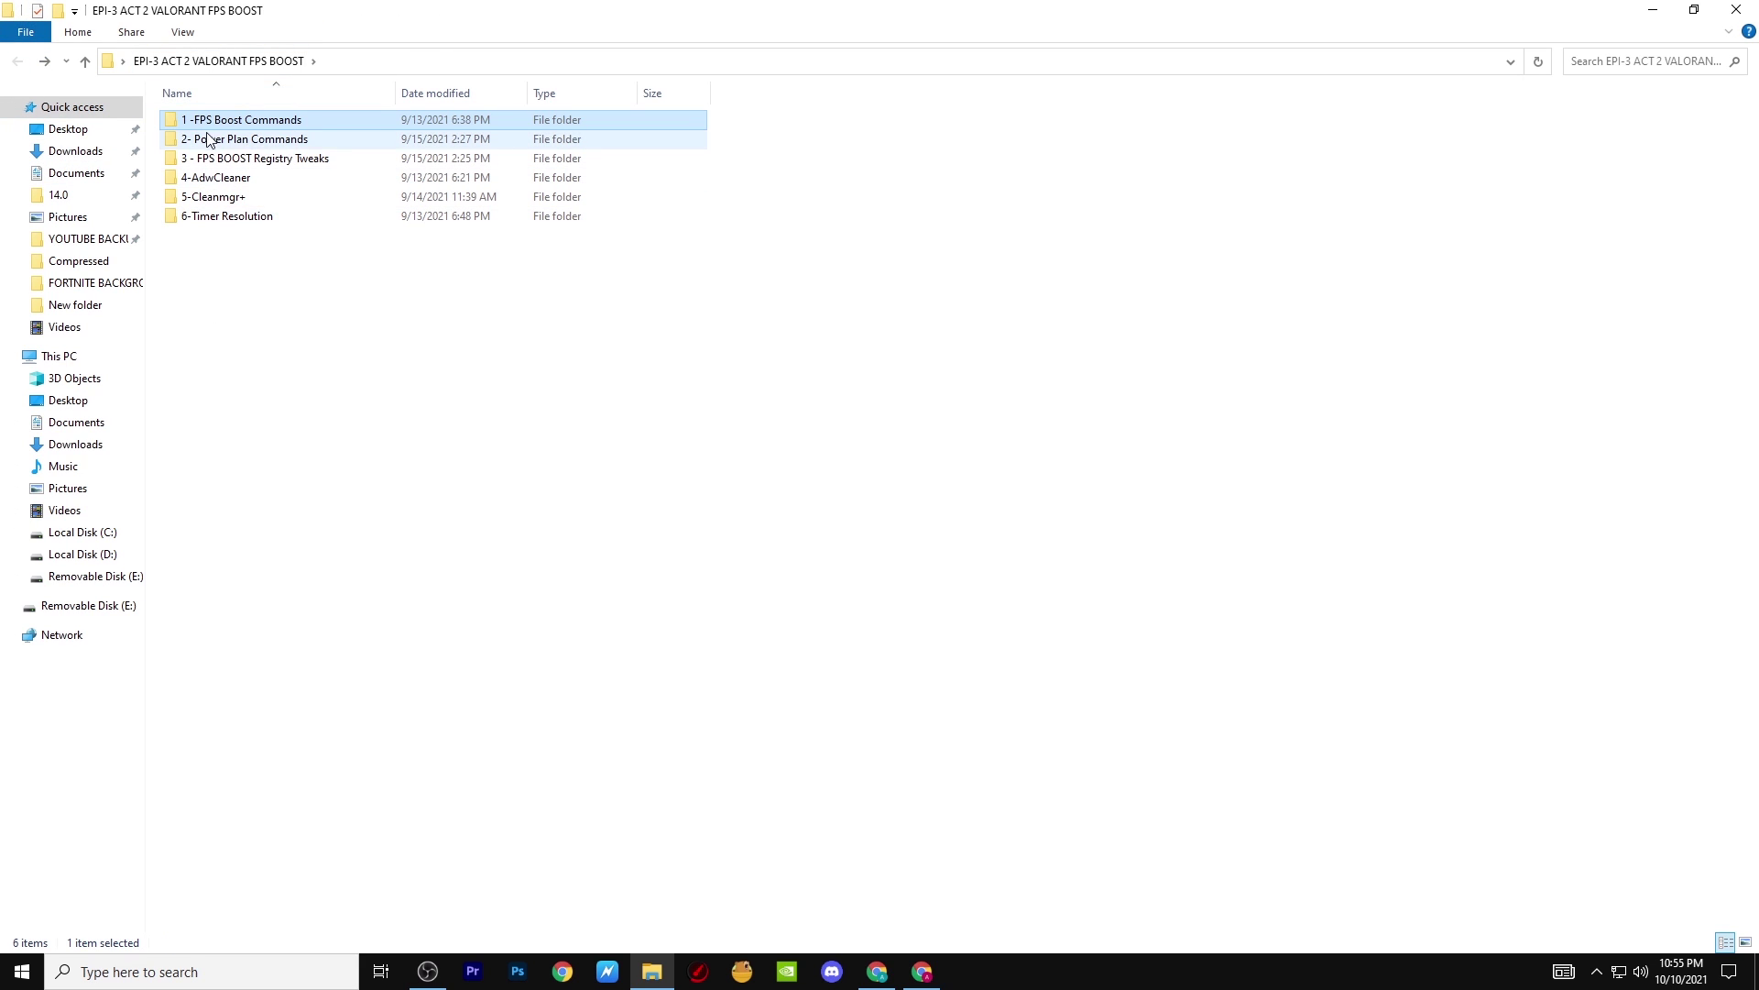
pyautogui.doubleClick(234, 140)
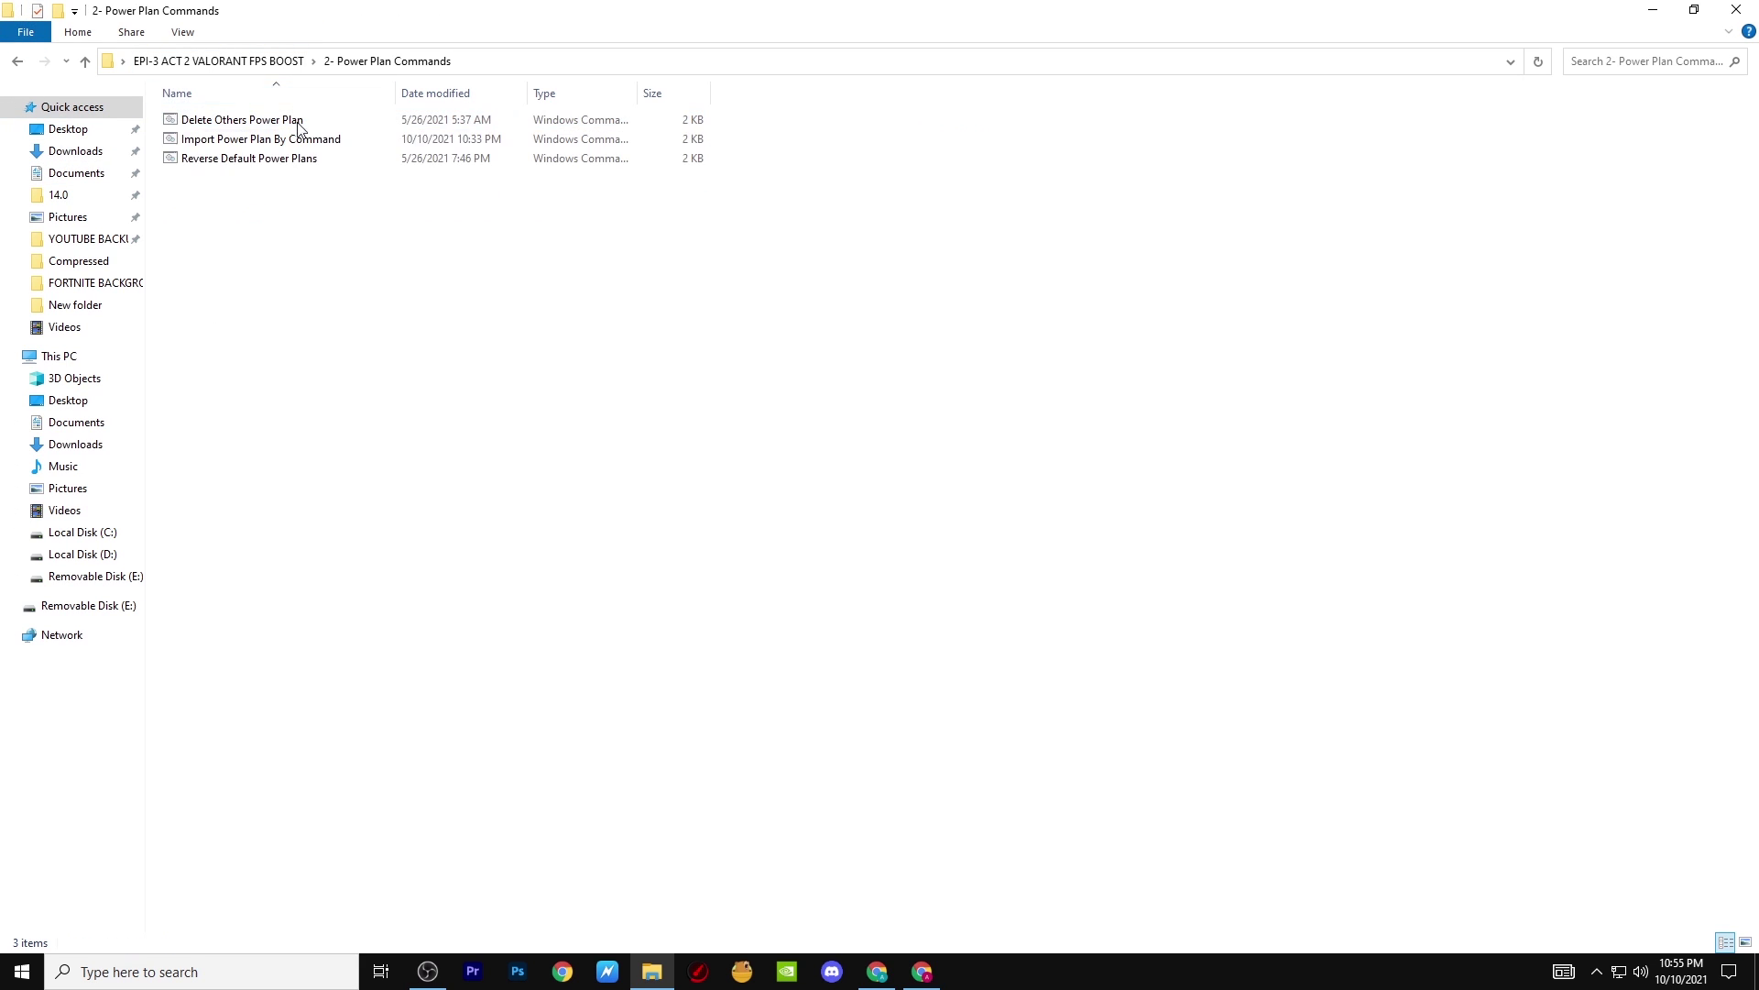
pyautogui.rightClick(234, 128)
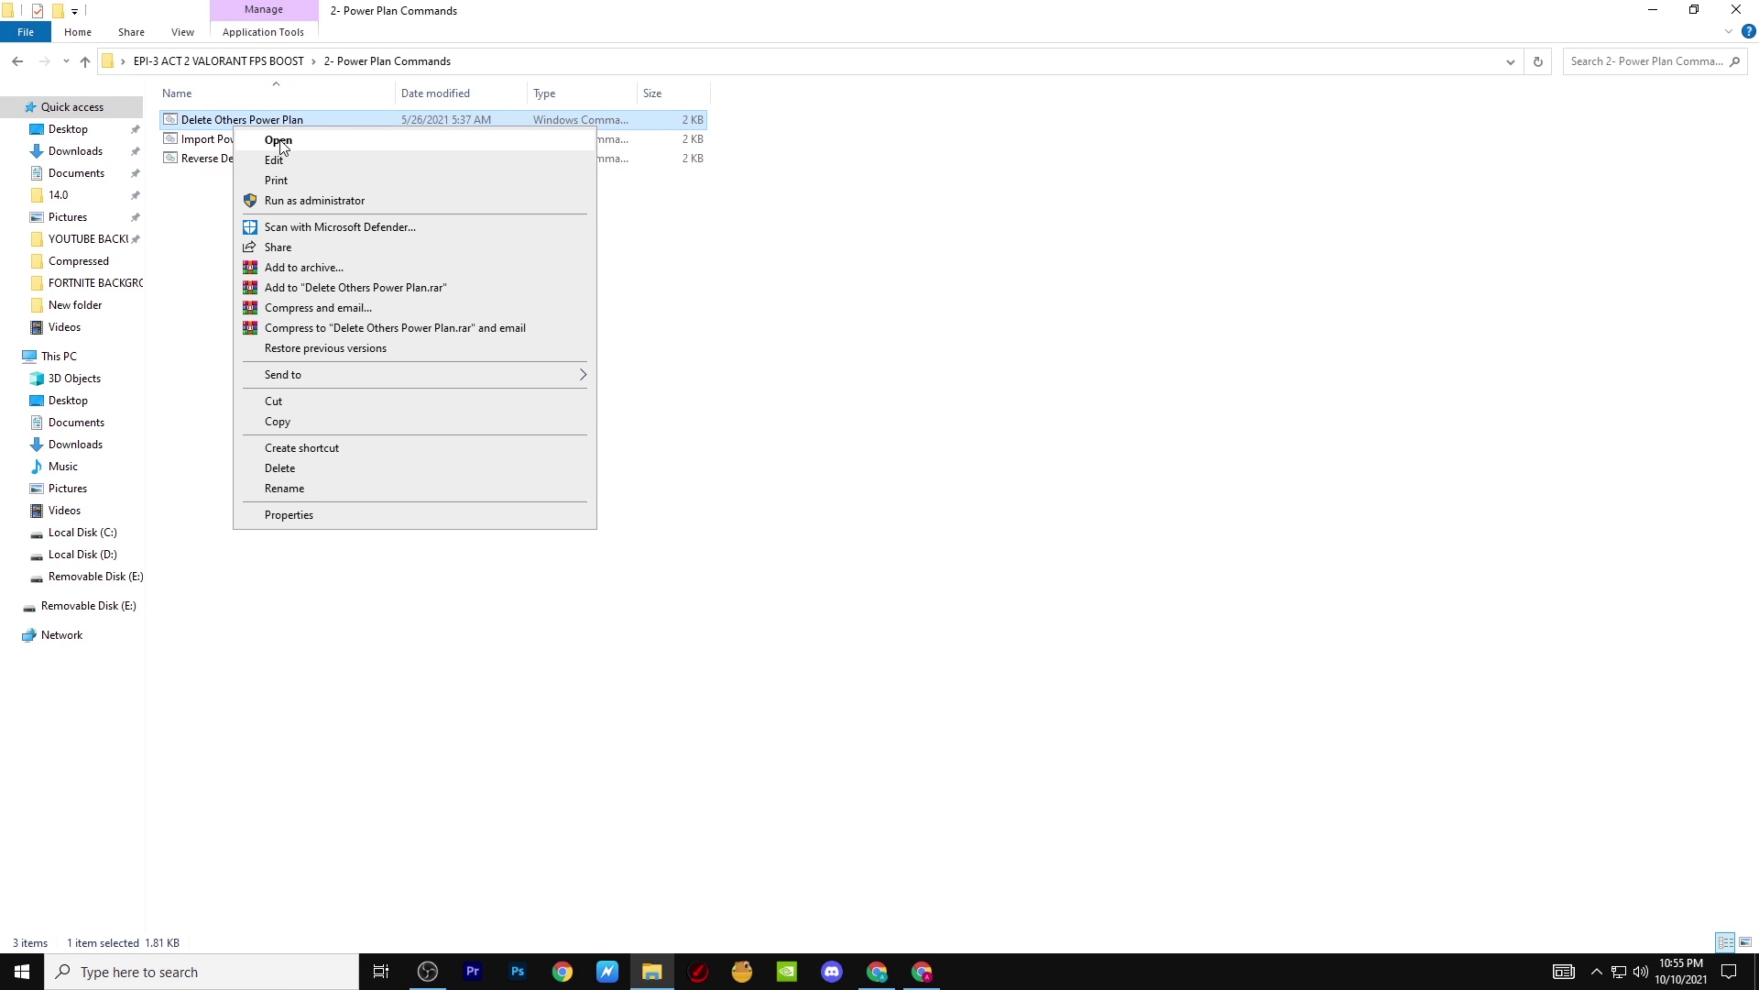
pyautogui.click(278, 140)
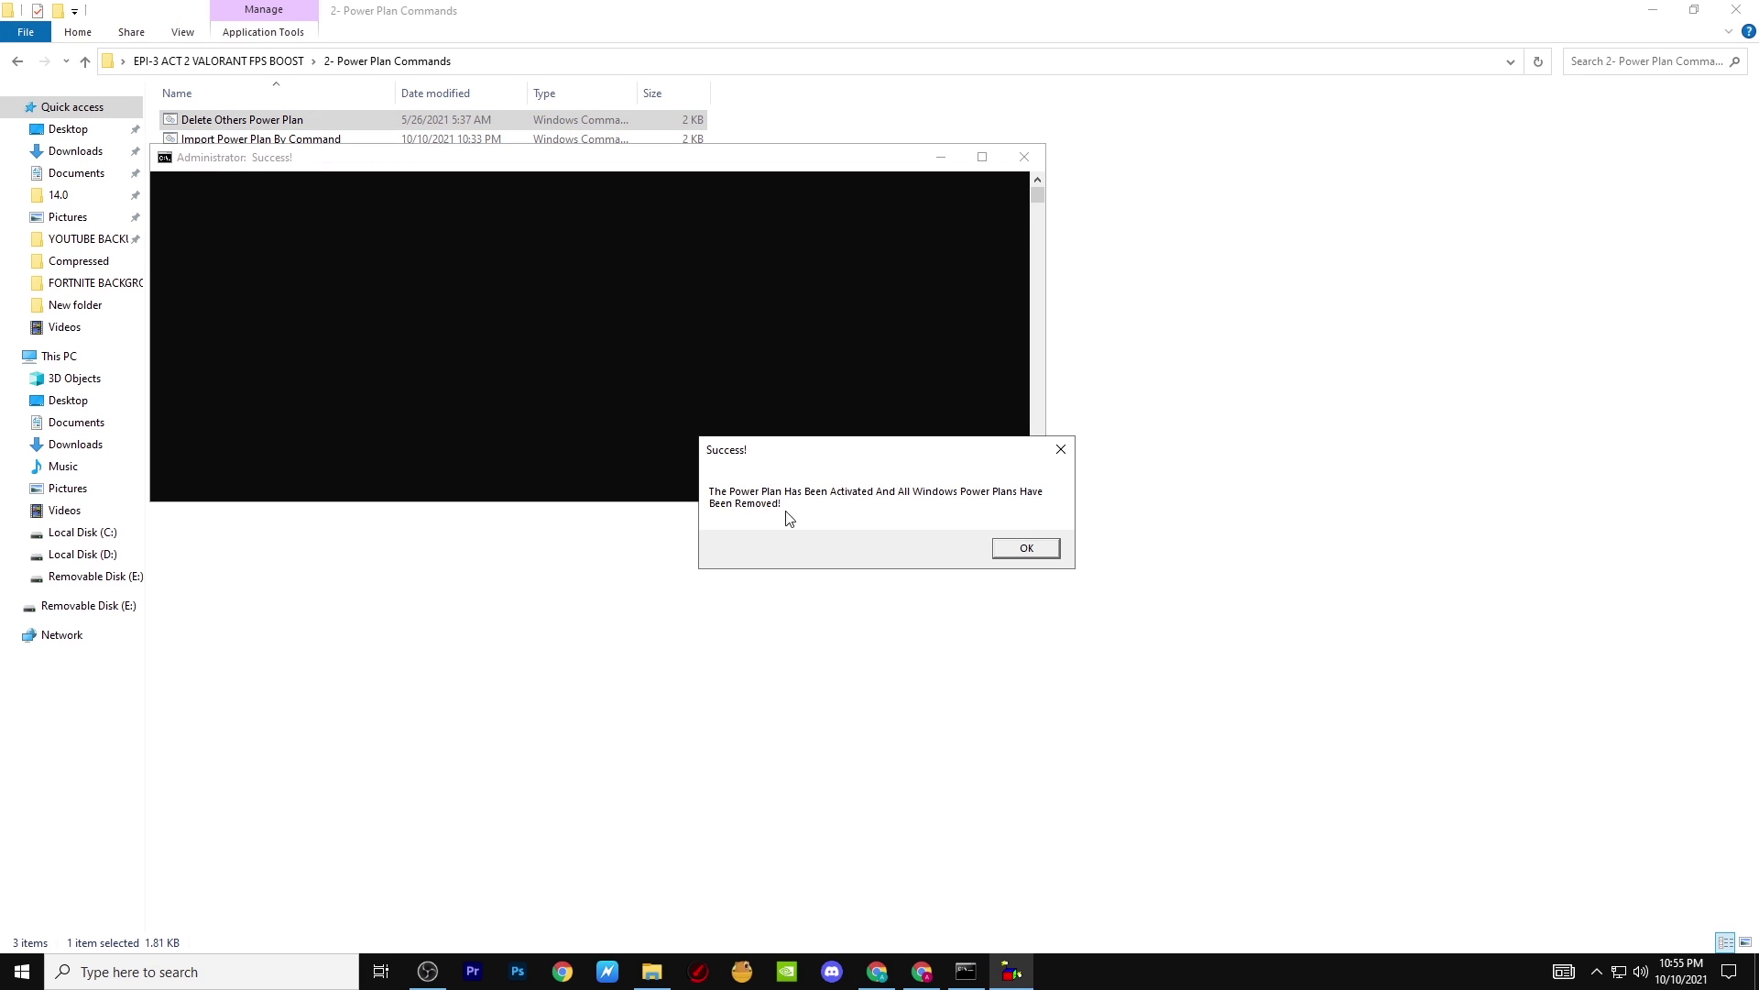
pyautogui.click(1026, 548)
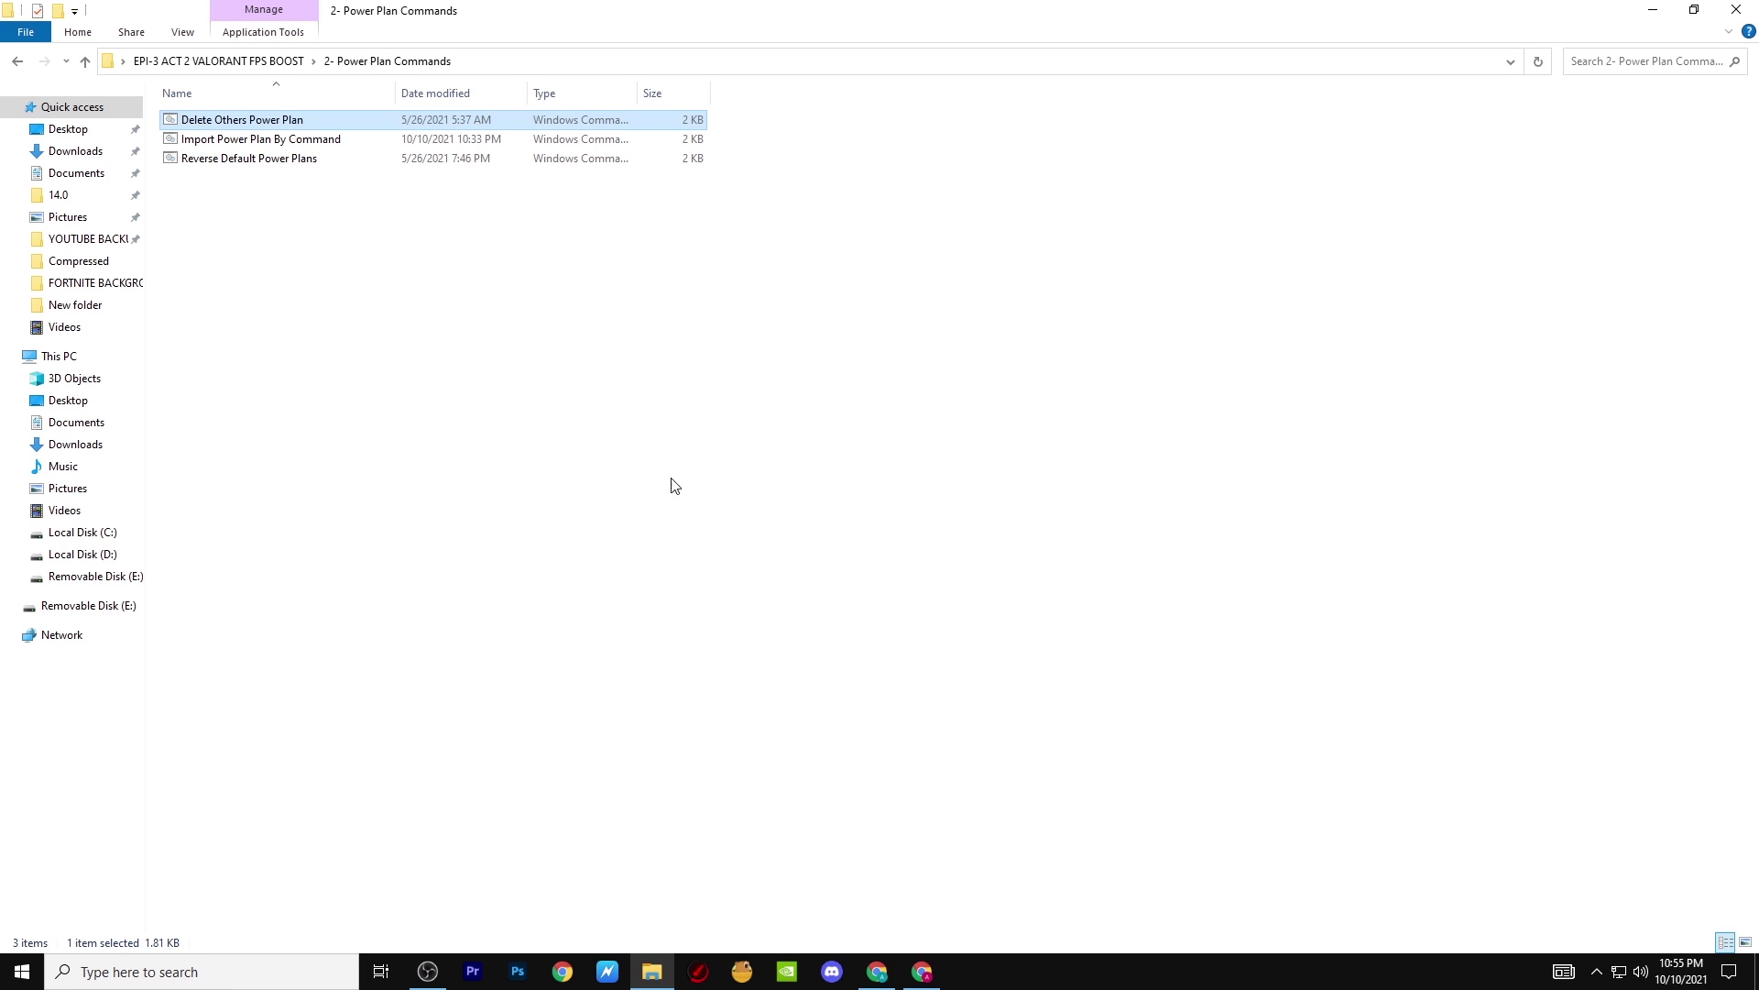
# Run the Import Power Plan By Command script and acknowledge its message.
pyautogui.rightClick(243, 139)
pyautogui.click(377, 207)
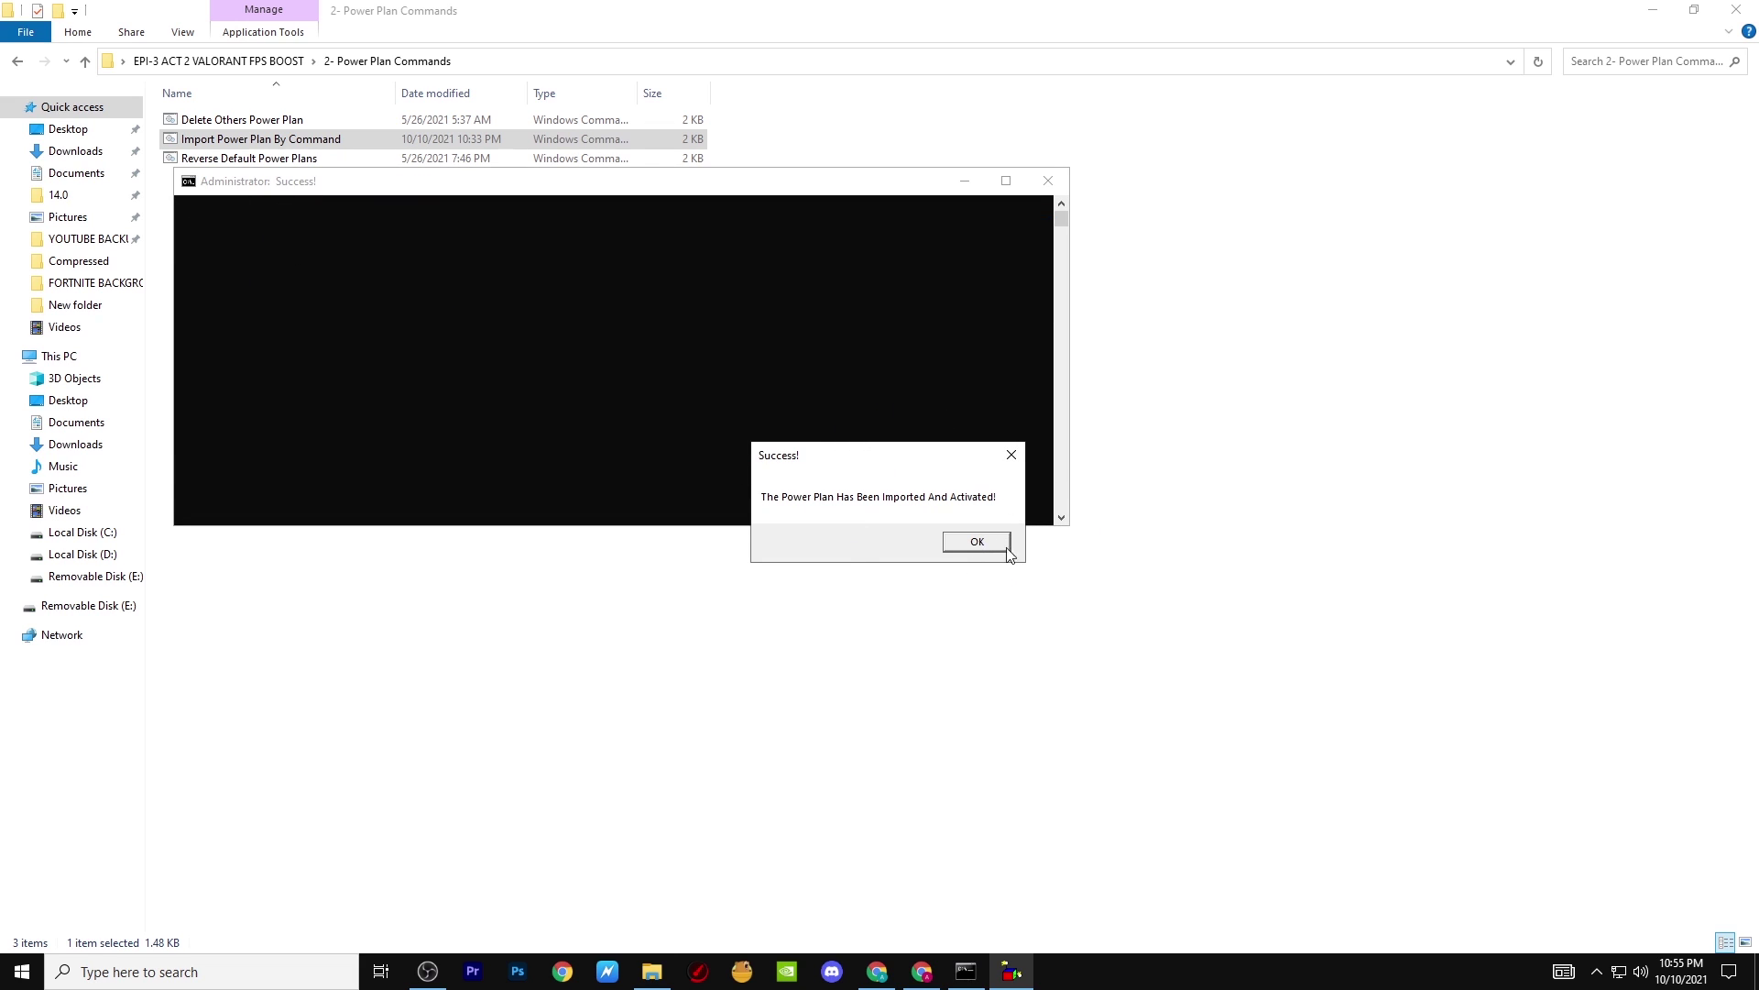
pyautogui.click(977, 542)
# Search Windows for the power plan settings, check the active plan in Power Options, and close the window.
pyautogui.click(267, 981)
pyautogui.write('po')
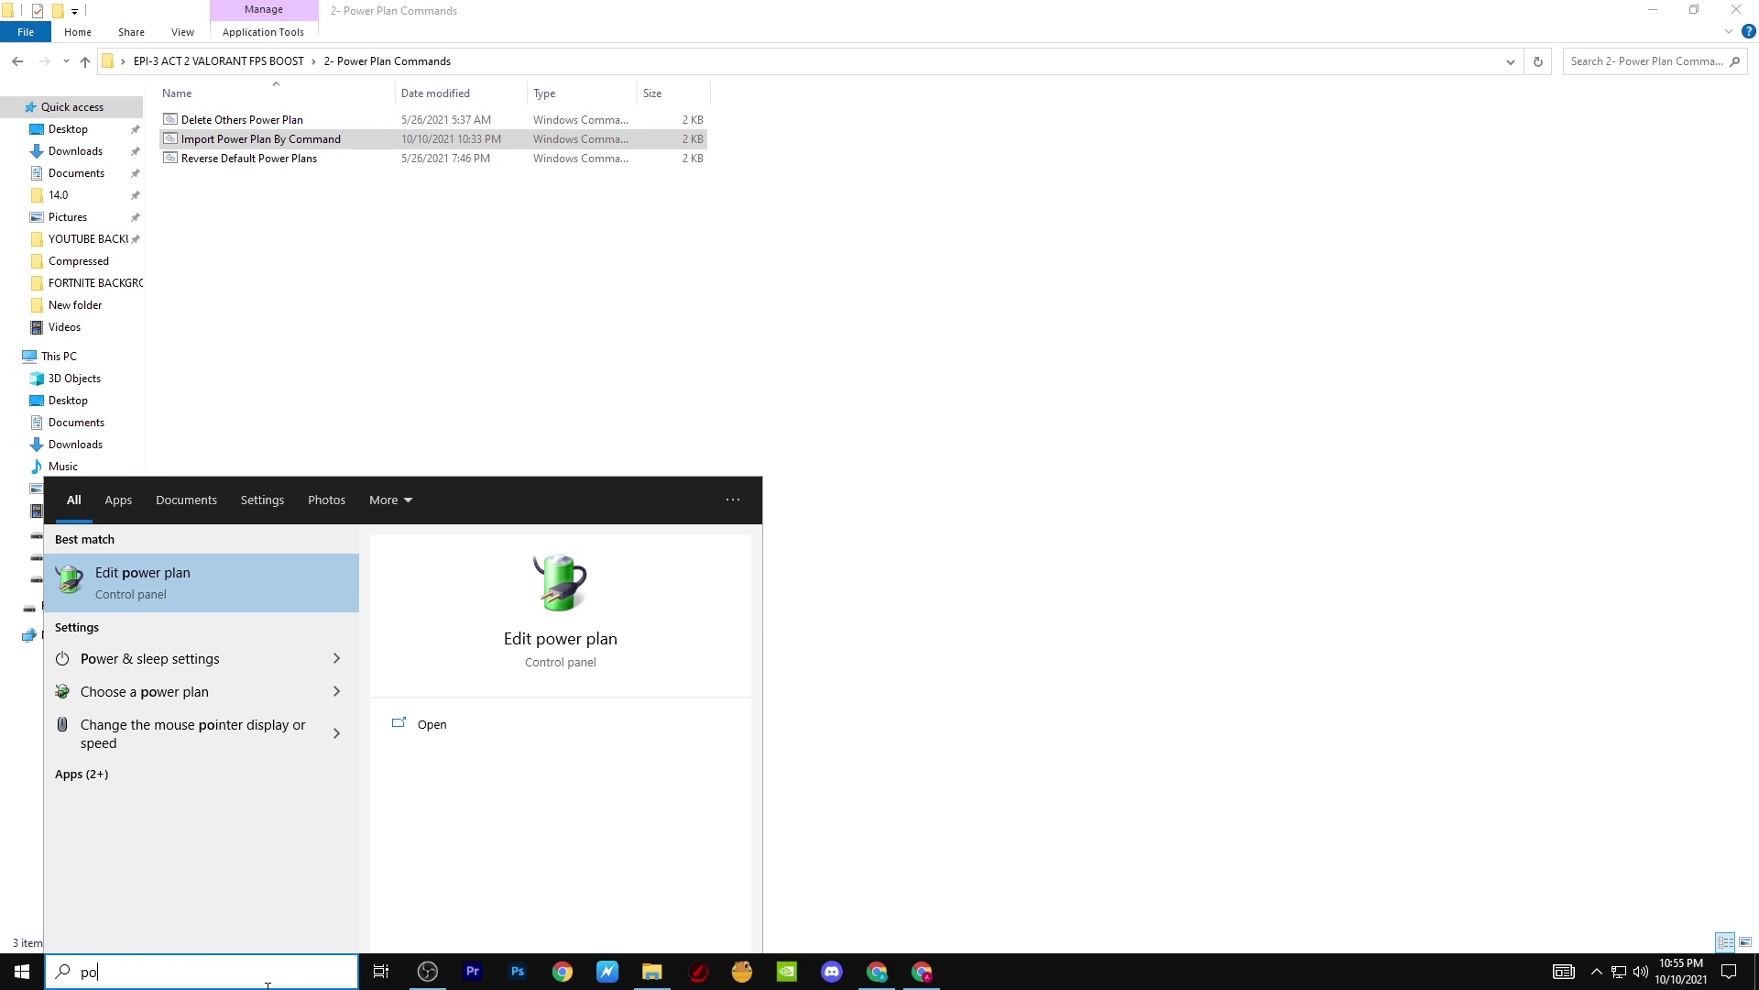
pyautogui.press('Return')
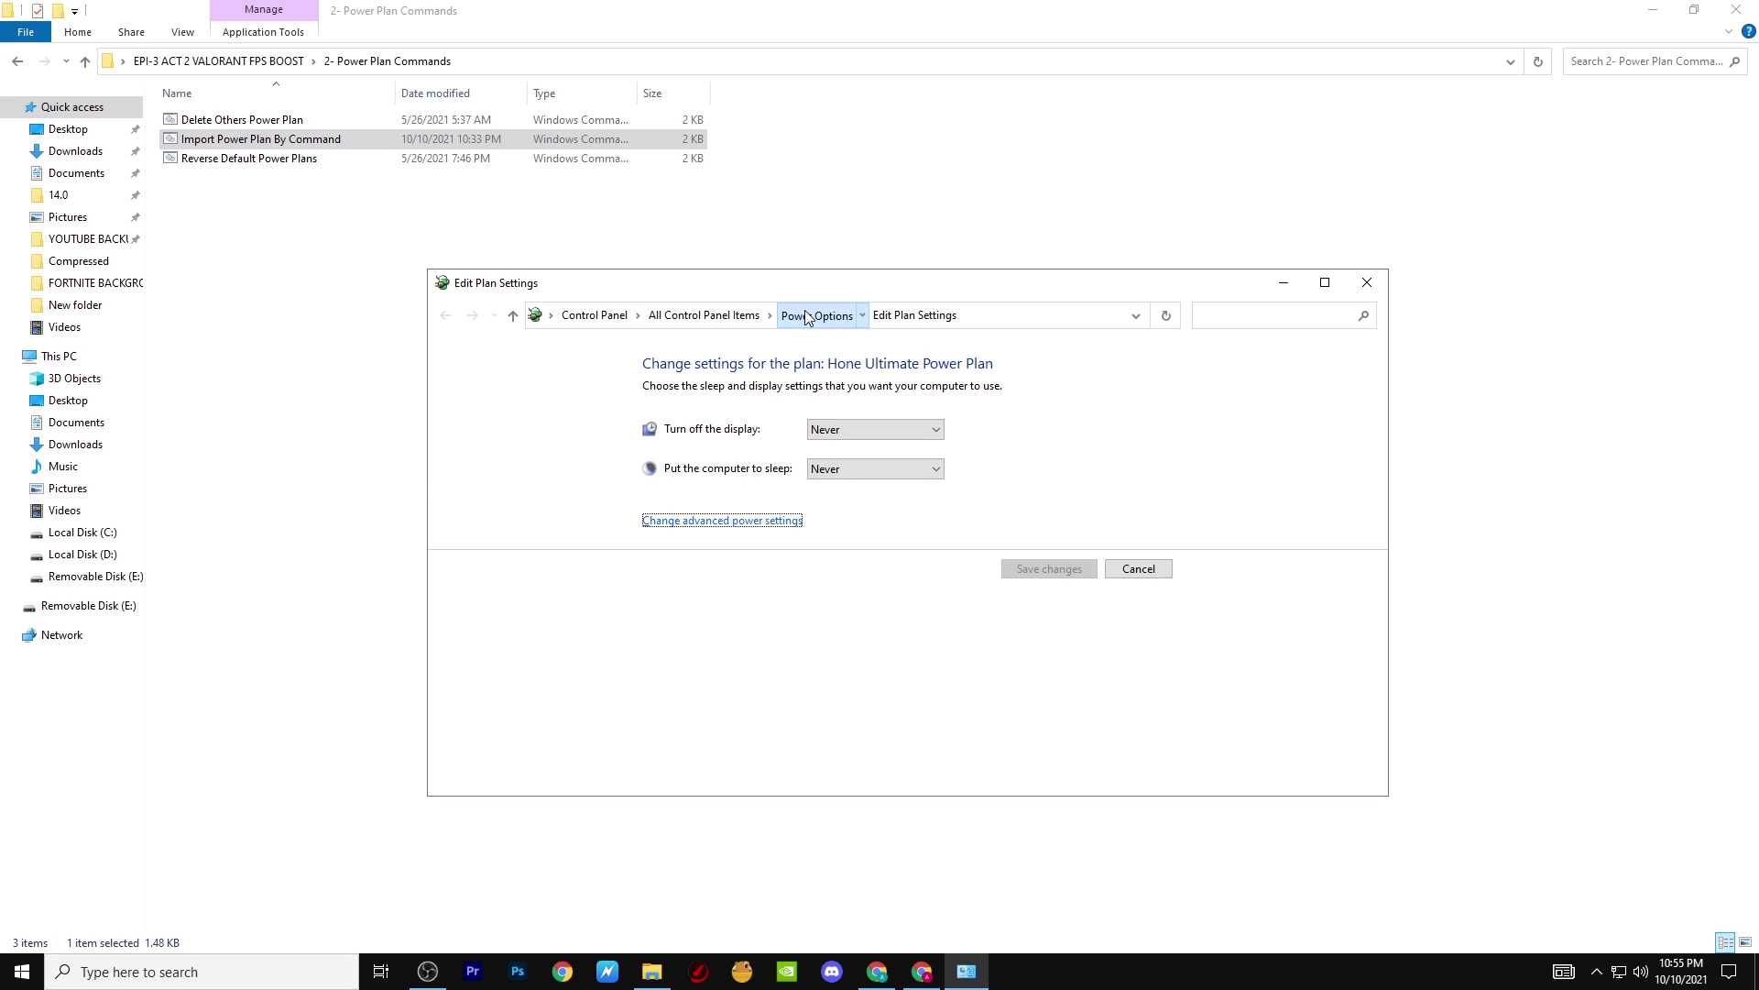
pyautogui.click(818, 314)
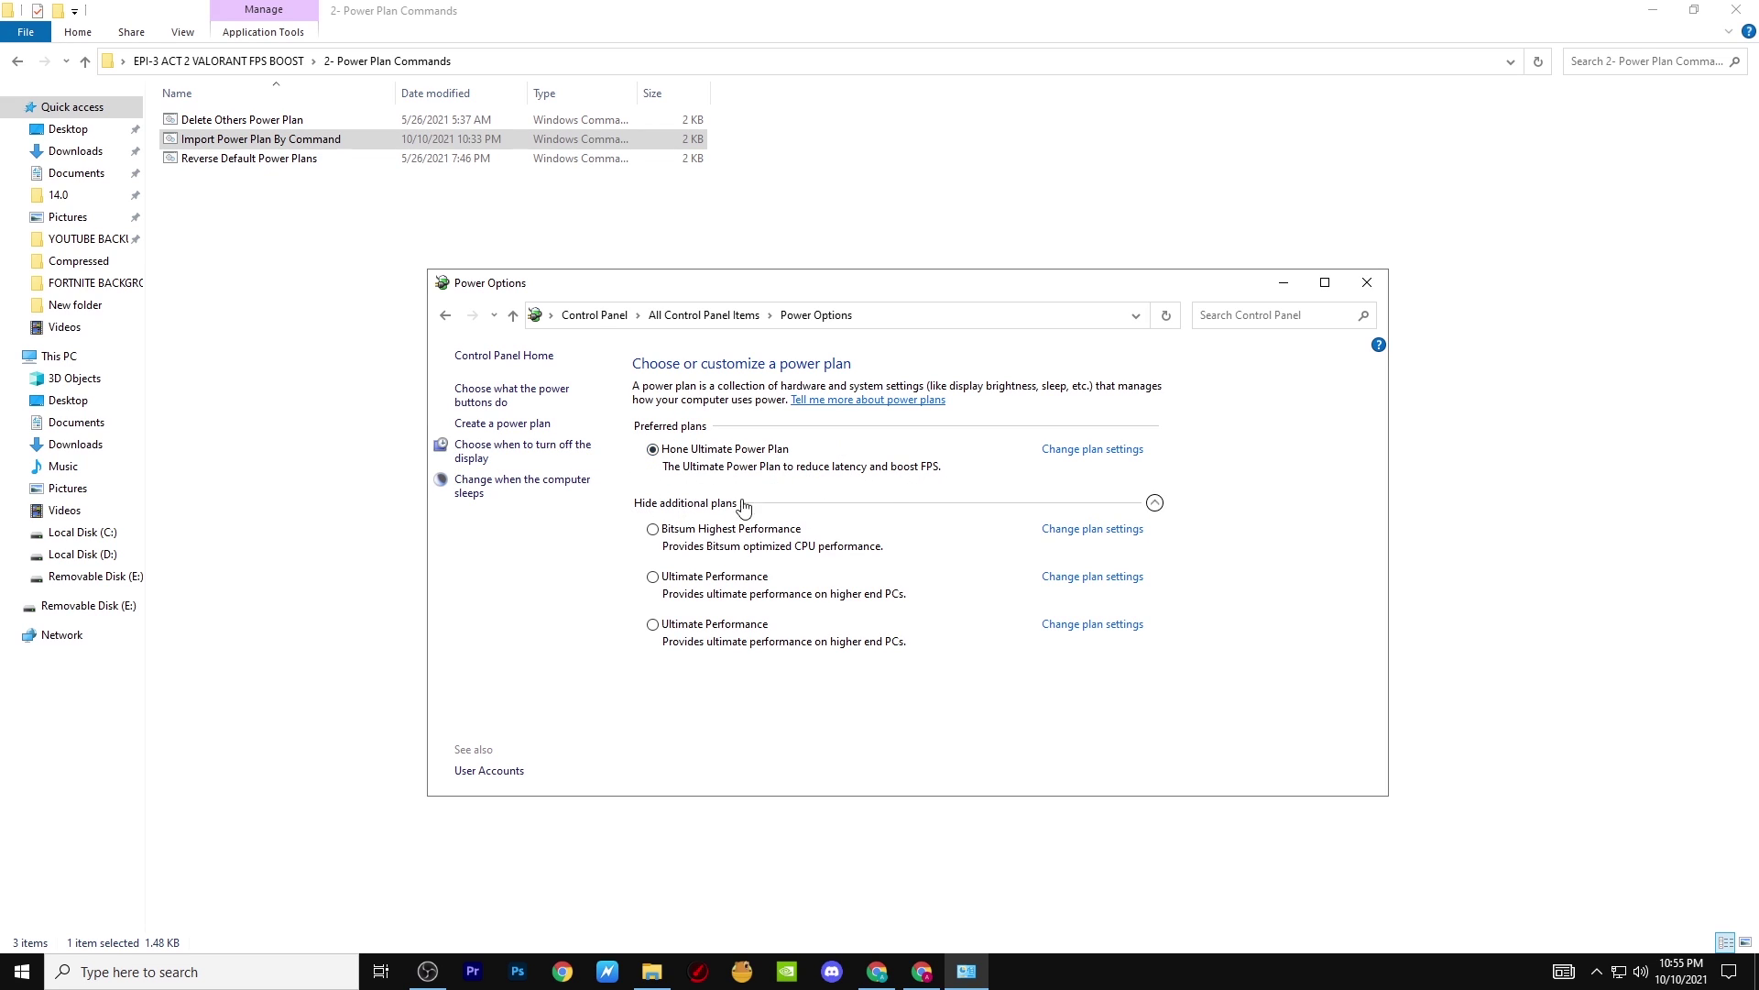
pyautogui.click(1367, 283)
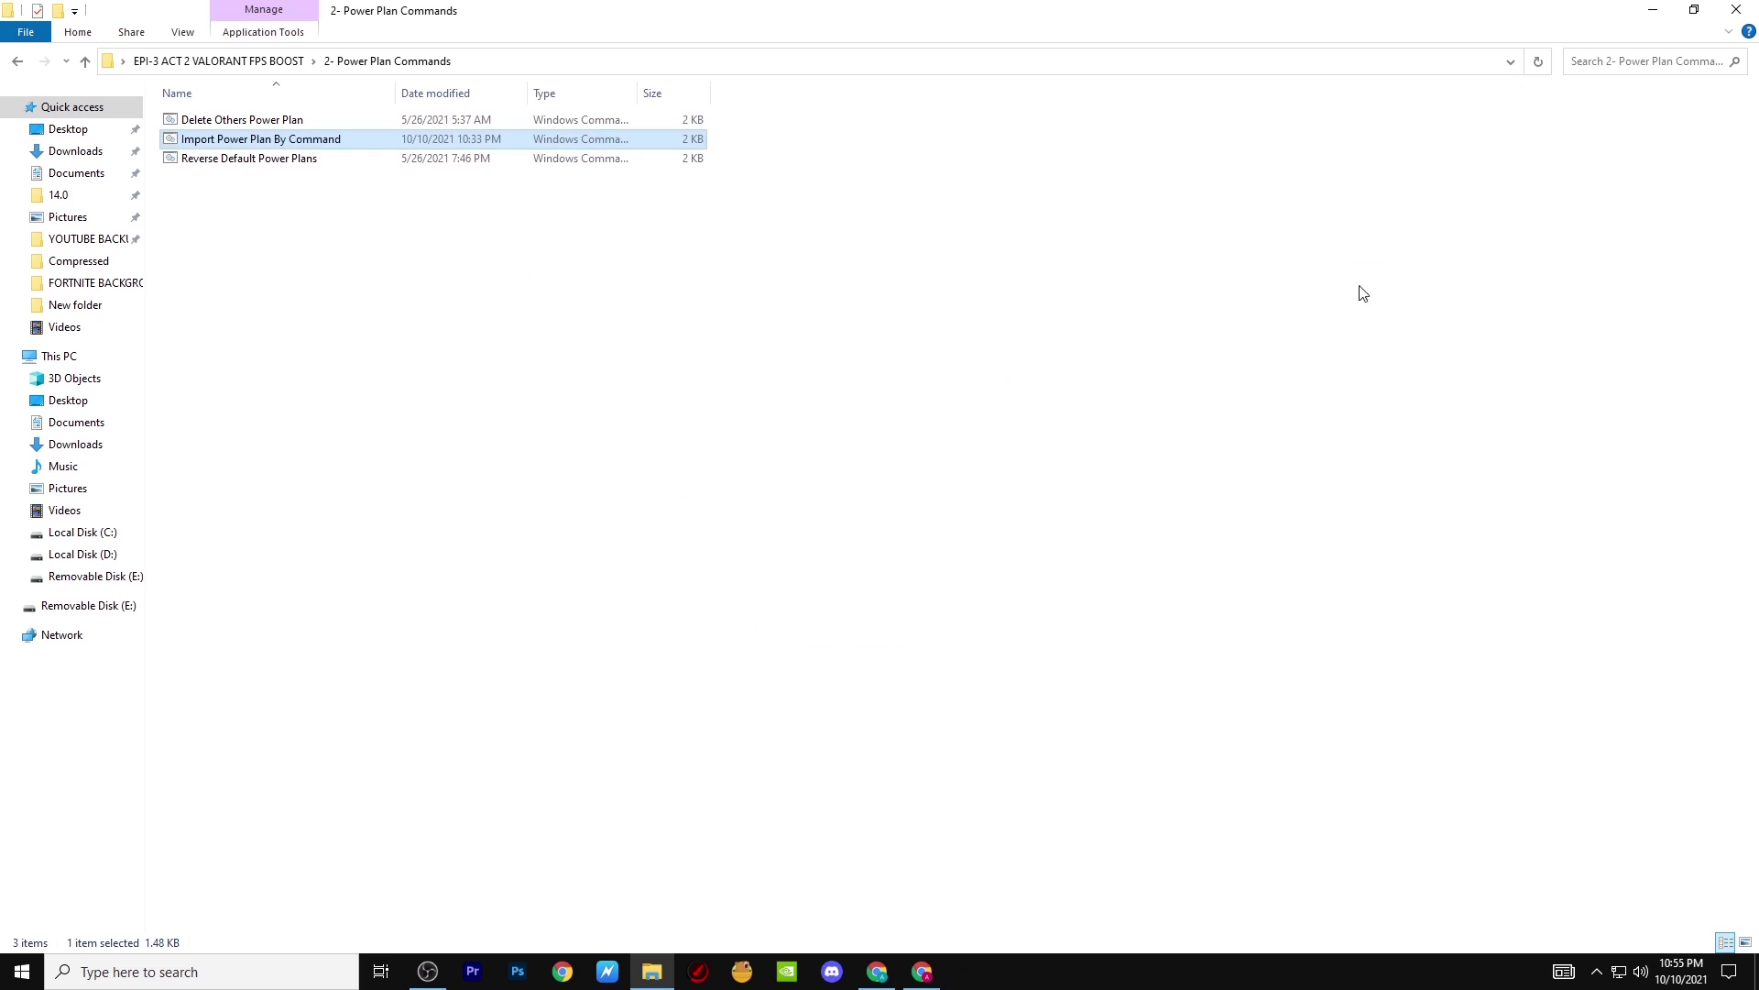
# Return to the main FPS boost folder and open the 3 - FPS BOOST Registry Tweaks subfolder.
pyautogui.hotkey('alt', 'Left')
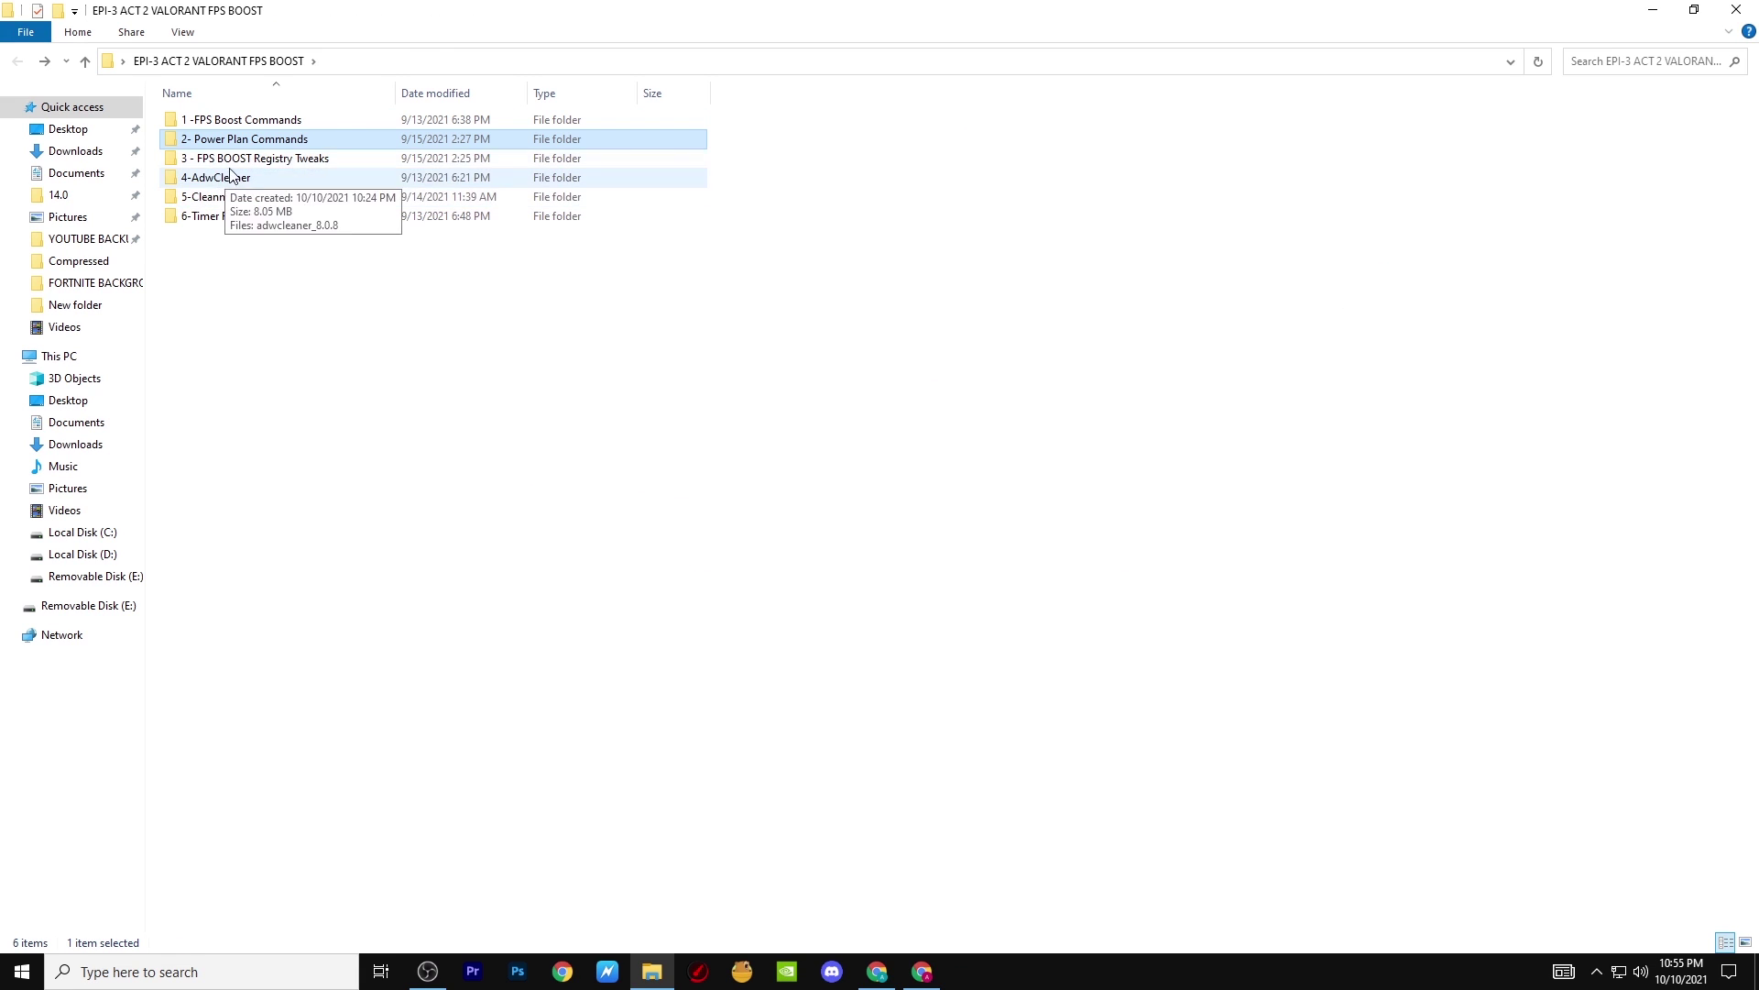
pyautogui.click(246, 165)
pyautogui.doubleClick(245, 165)
pyautogui.moveTo(228, 310); pyautogui.dragTo(236, 112)
pyautogui.click(216, 314)
pyautogui.click(220, 121)
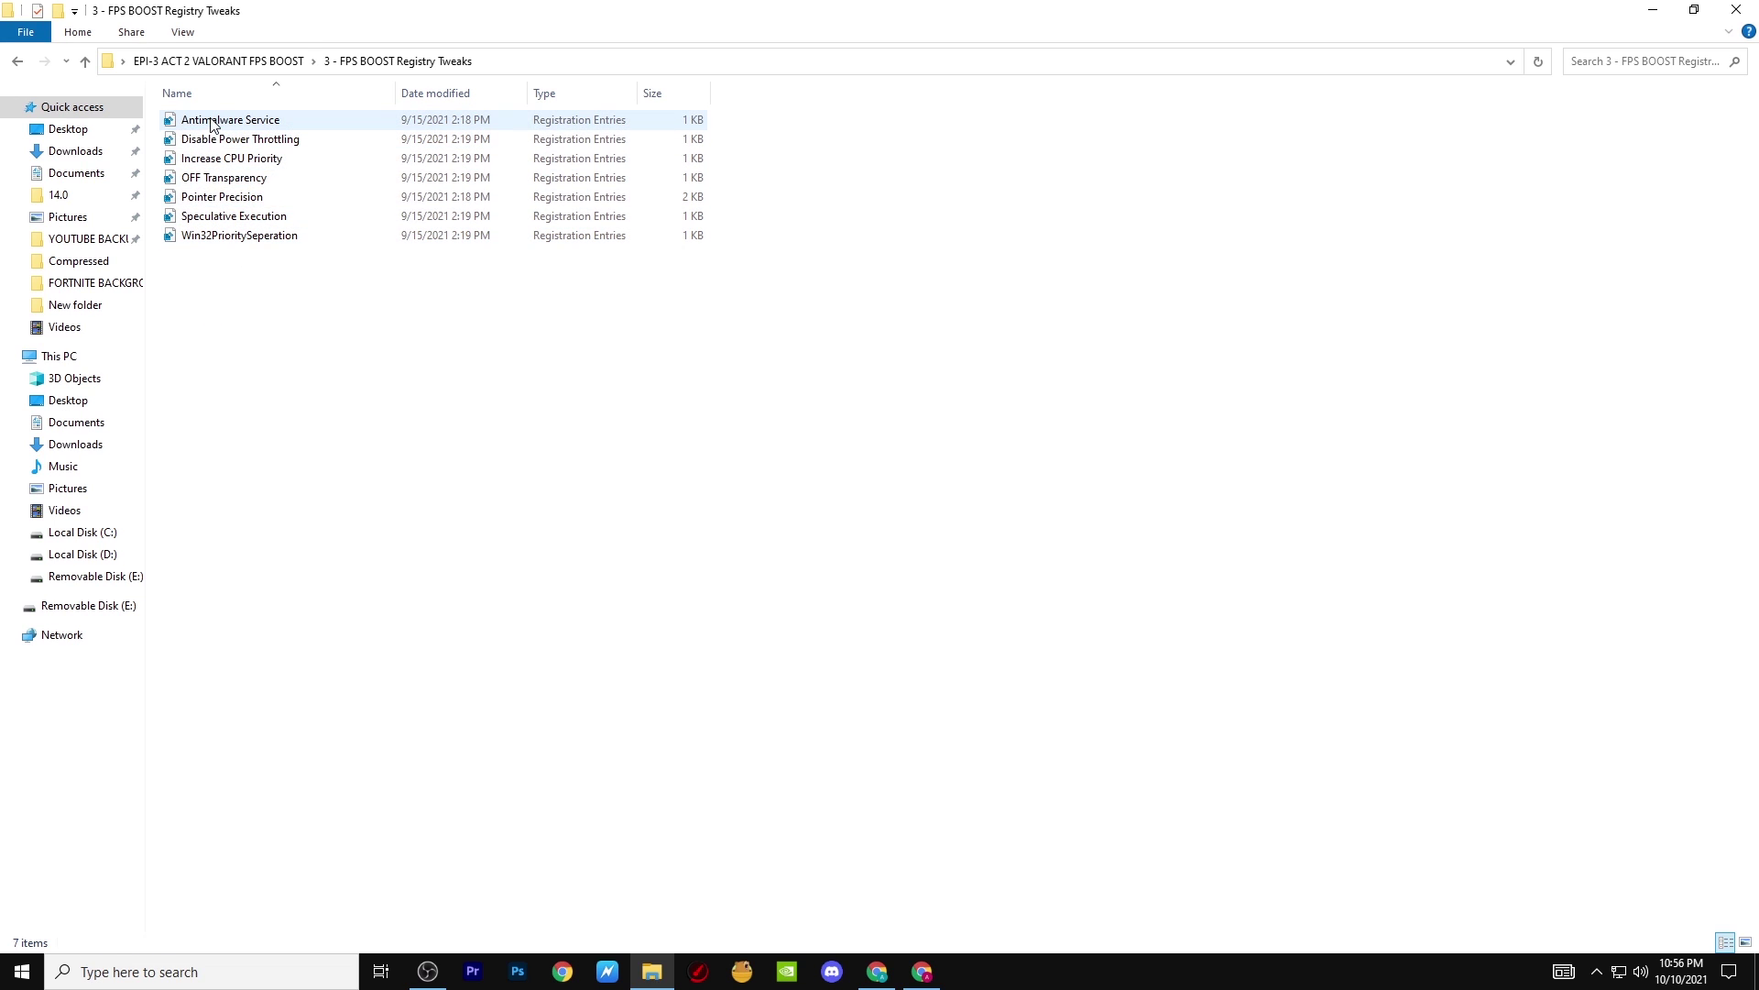
# Merge the Antimalware Service registration file into the registry and accept the confirmation dialogs.
pyautogui.rightClick(216, 121)
pyautogui.click(259, 131)
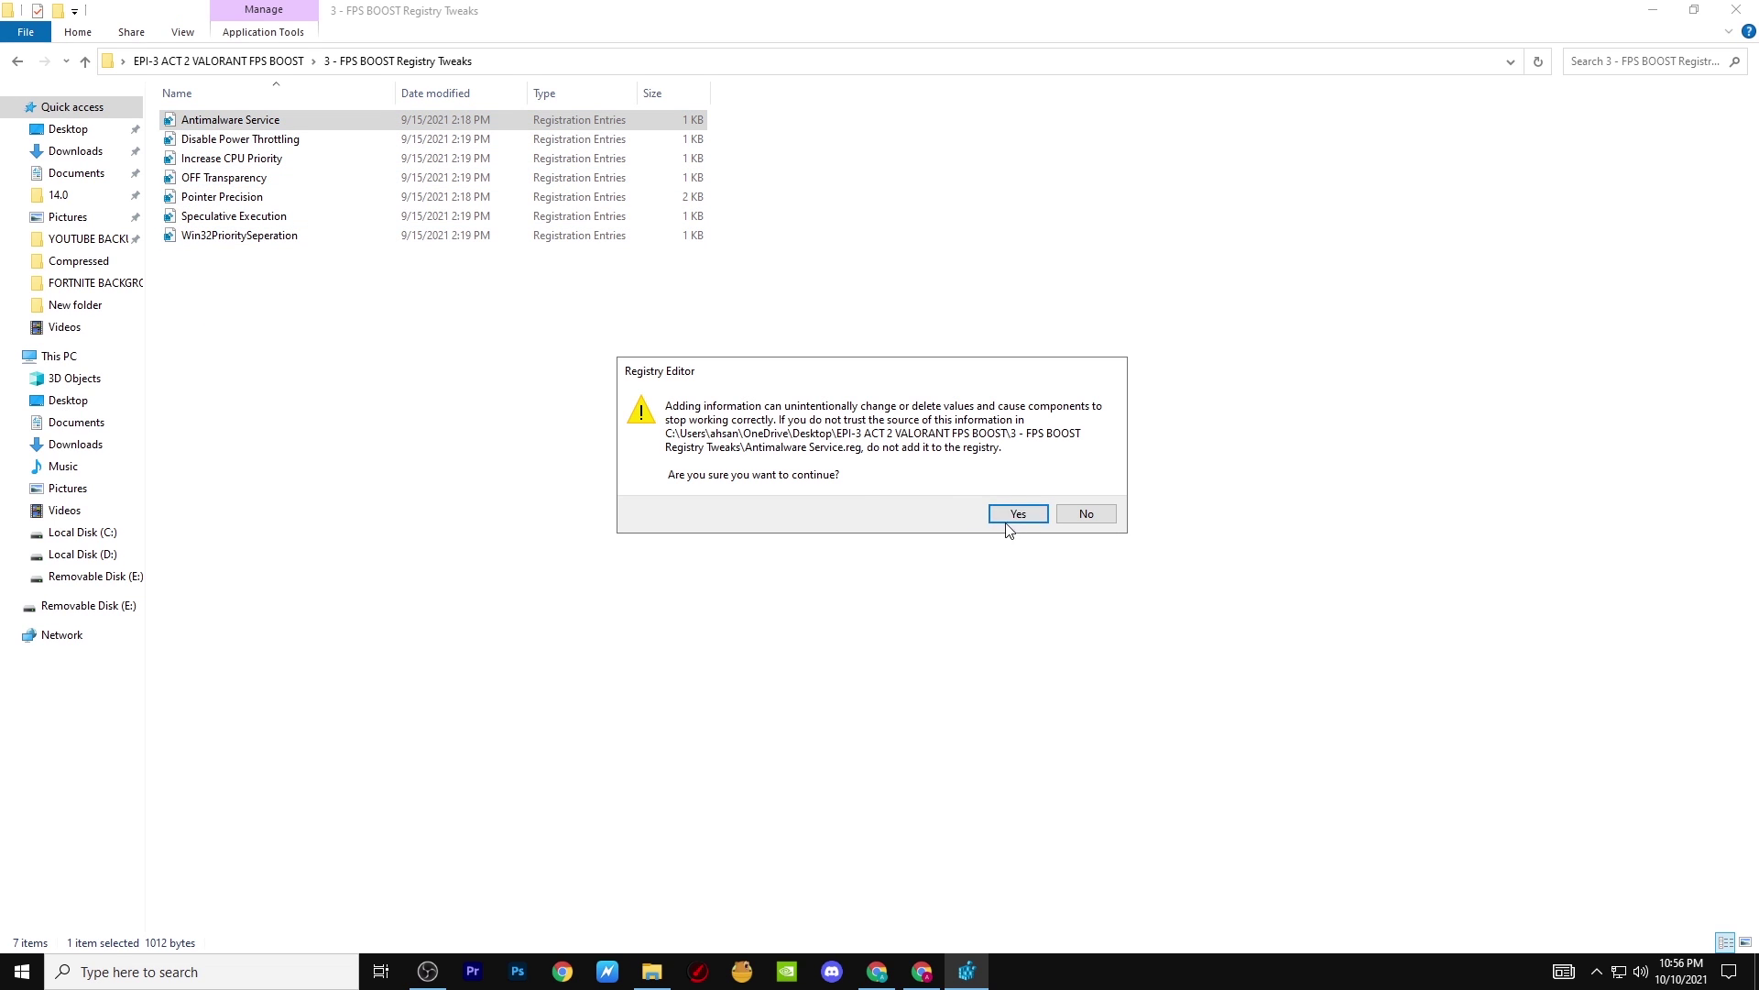
pyautogui.click(1016, 515)
pyautogui.click(1084, 499)
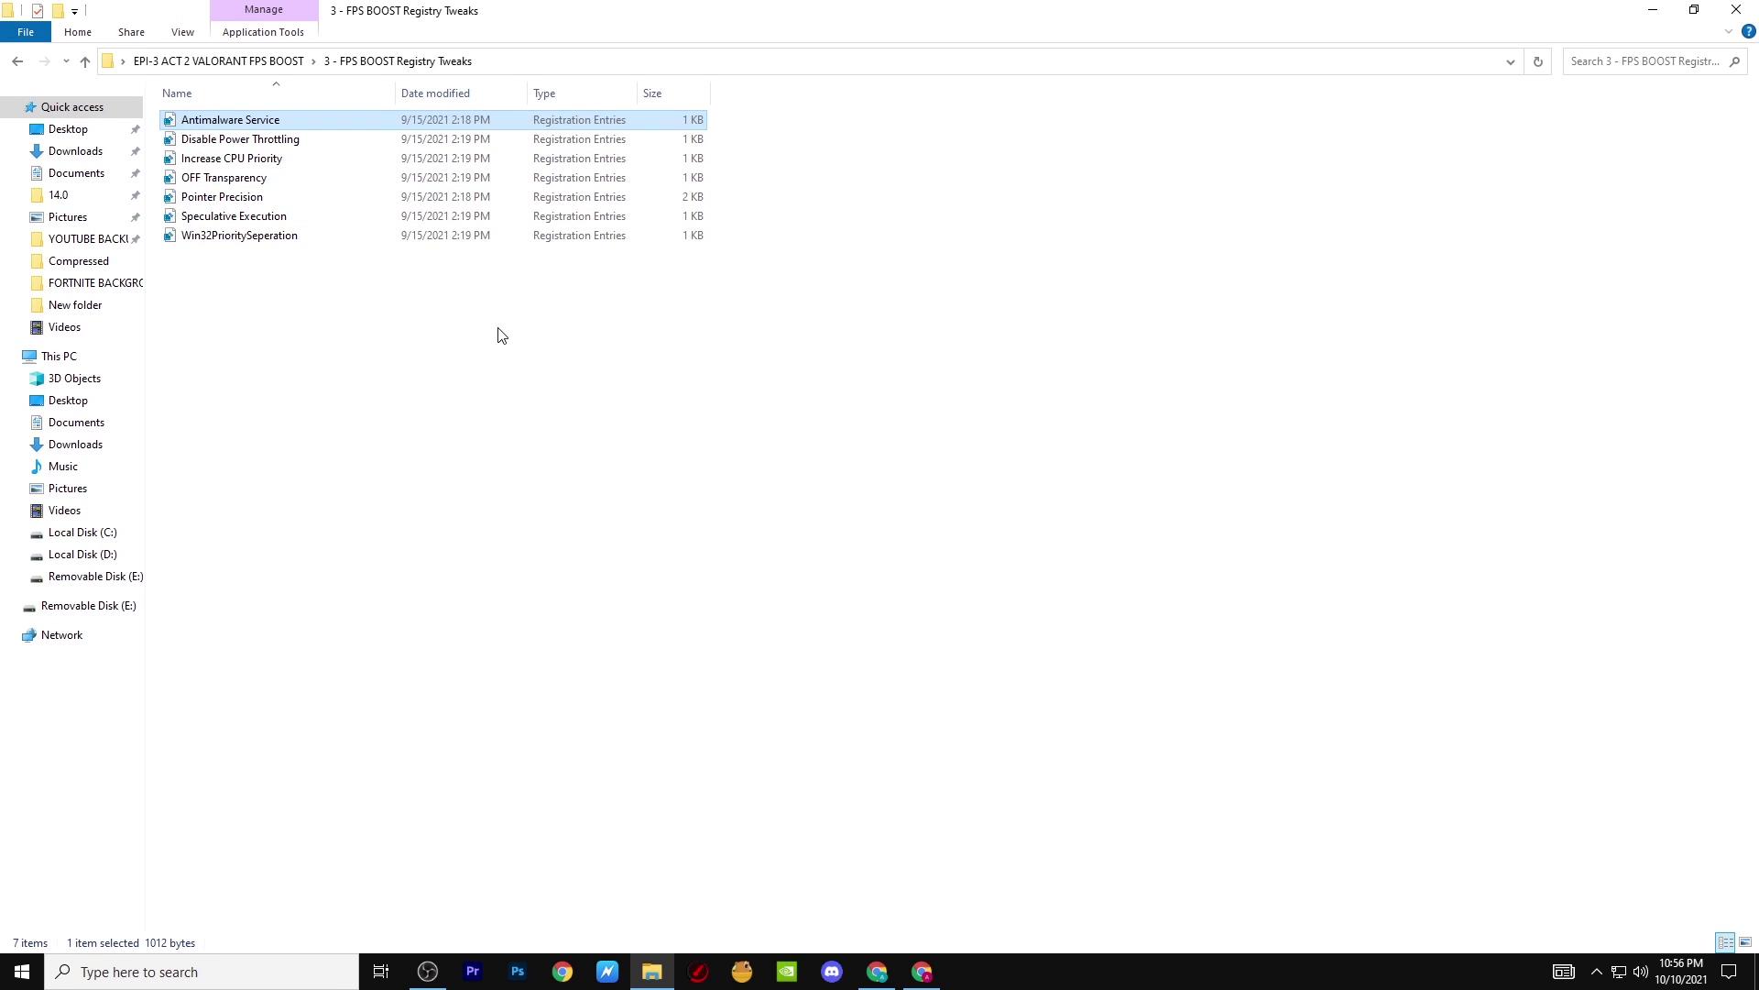
# Merge the Disable Power Throttling registration file into the registry and accept the confirmation dialogs.
pyautogui.click(256, 140)
pyautogui.rightClick(256, 140)
pyautogui.click(295, 150)
pyautogui.click(1018, 513)
pyautogui.click(1088, 492)
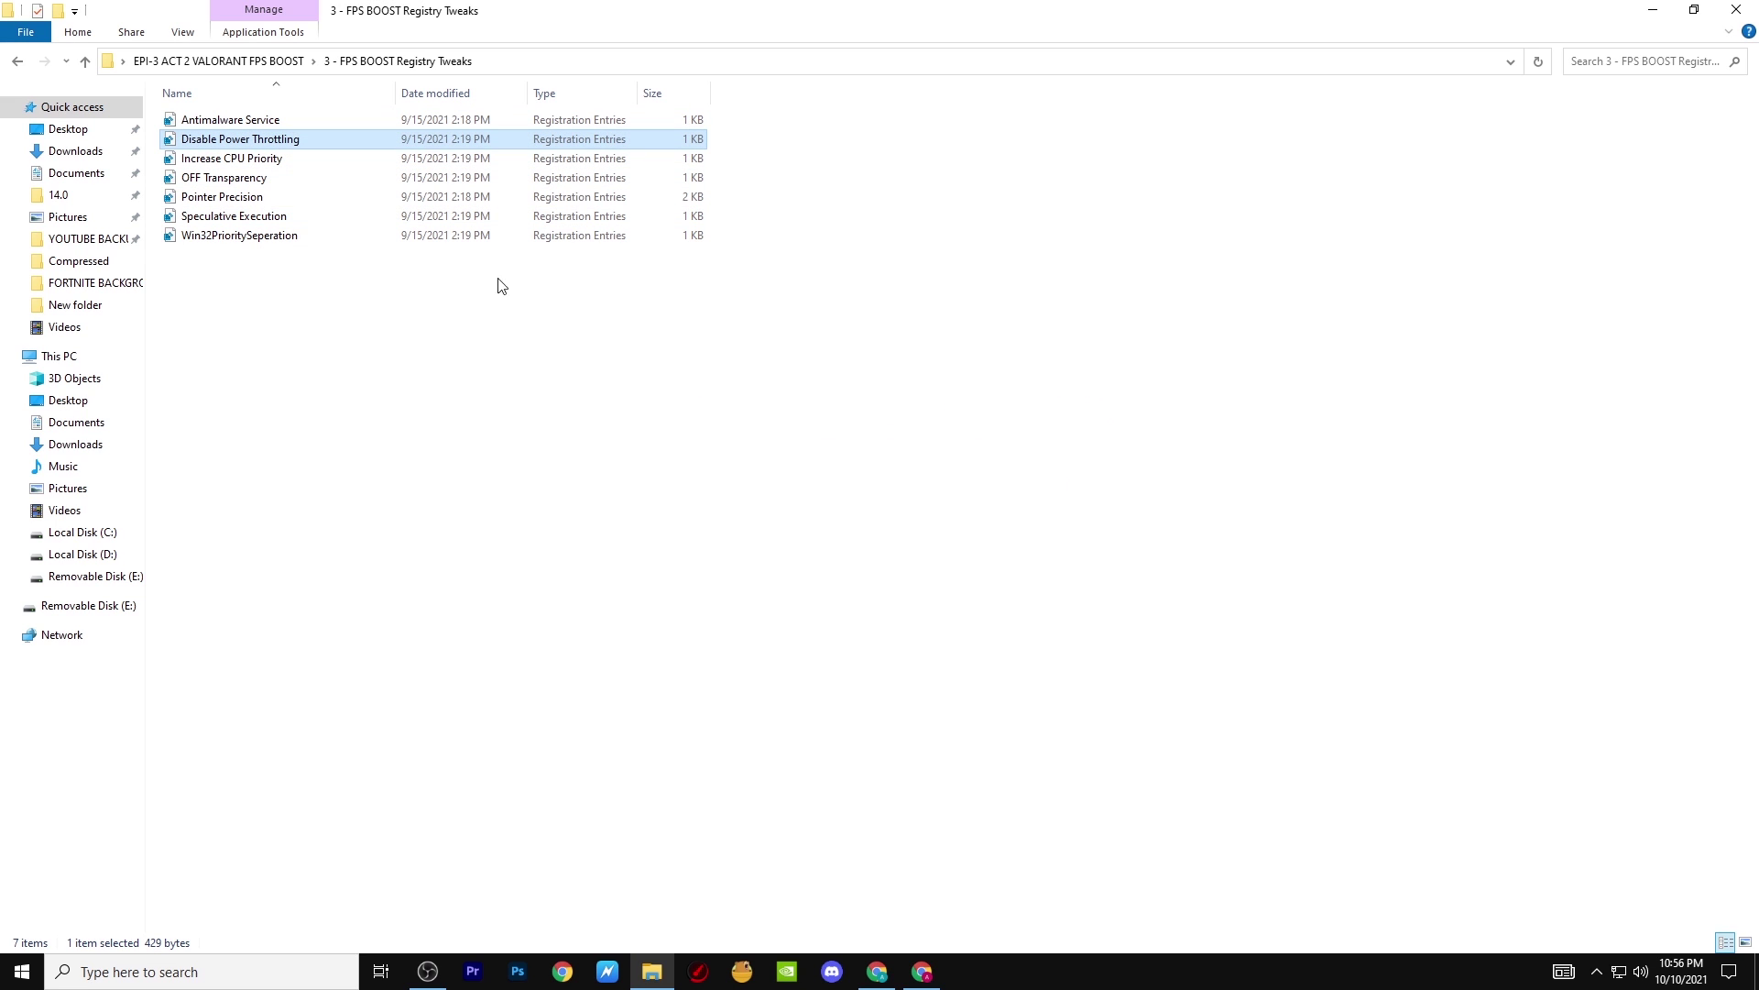
# Merge the Increase CPU Priority registration file into the registry and accept the confirmation dialogs.
pyautogui.rightClick(271, 161)
pyautogui.click(310, 171)
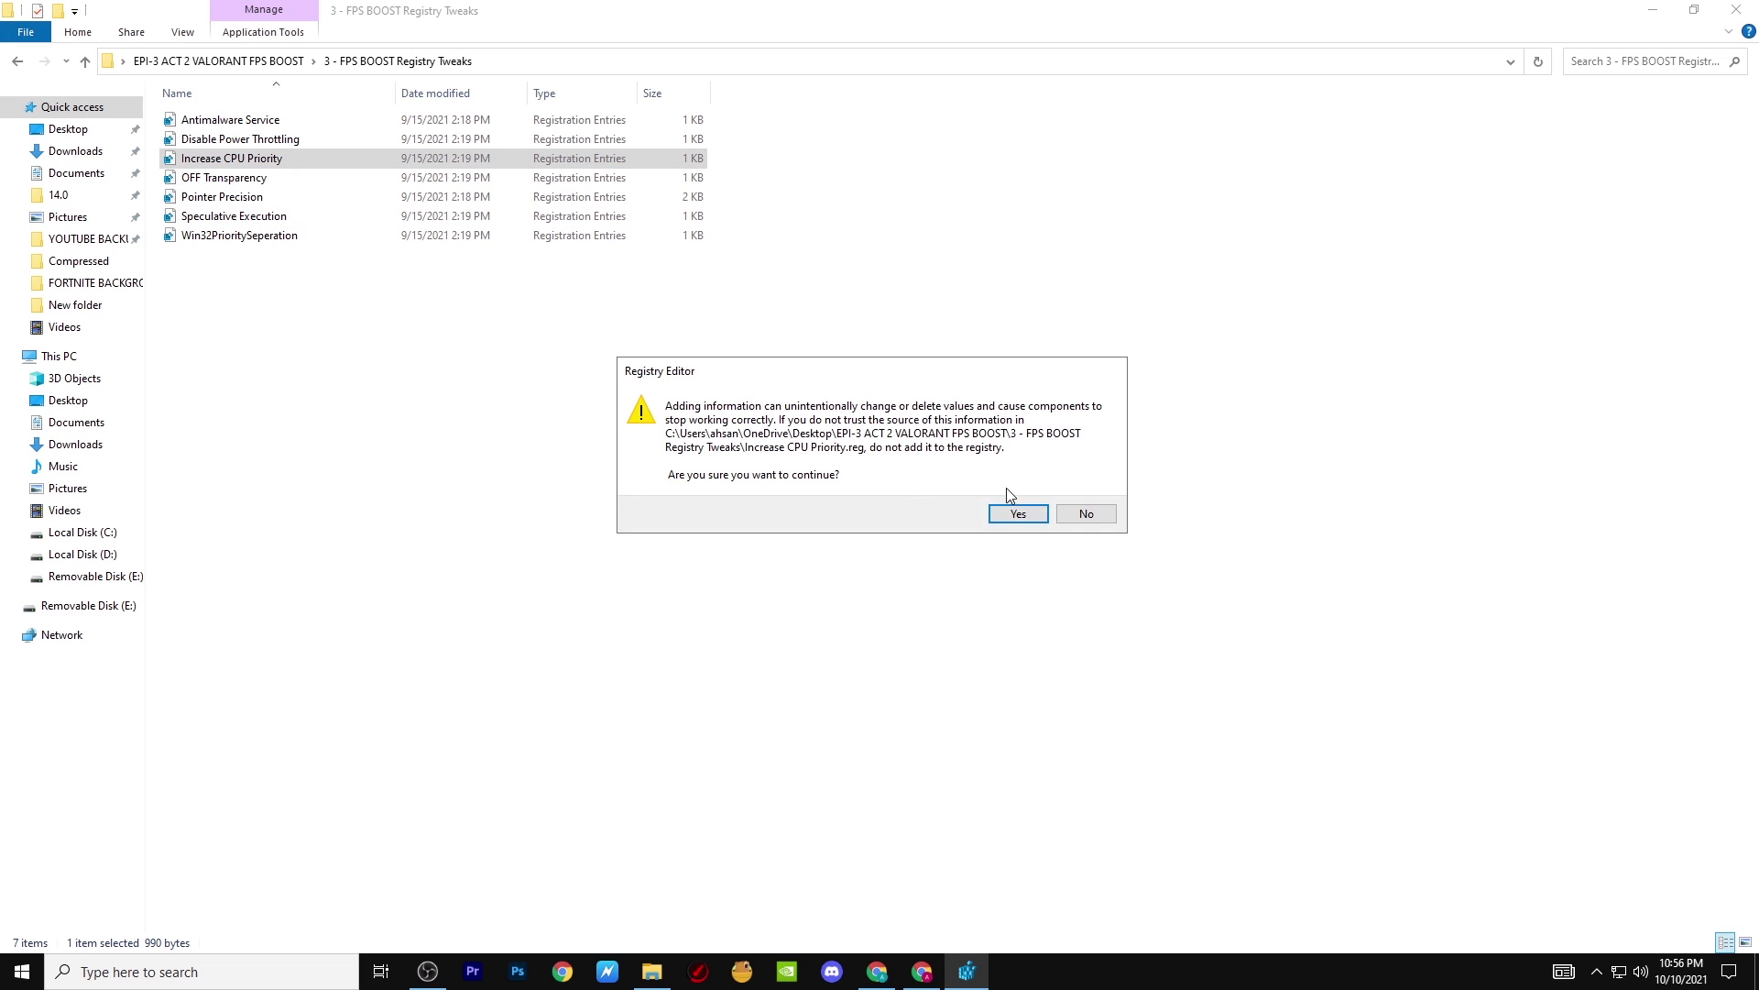
pyautogui.click(1017, 513)
pyautogui.click(1088, 495)
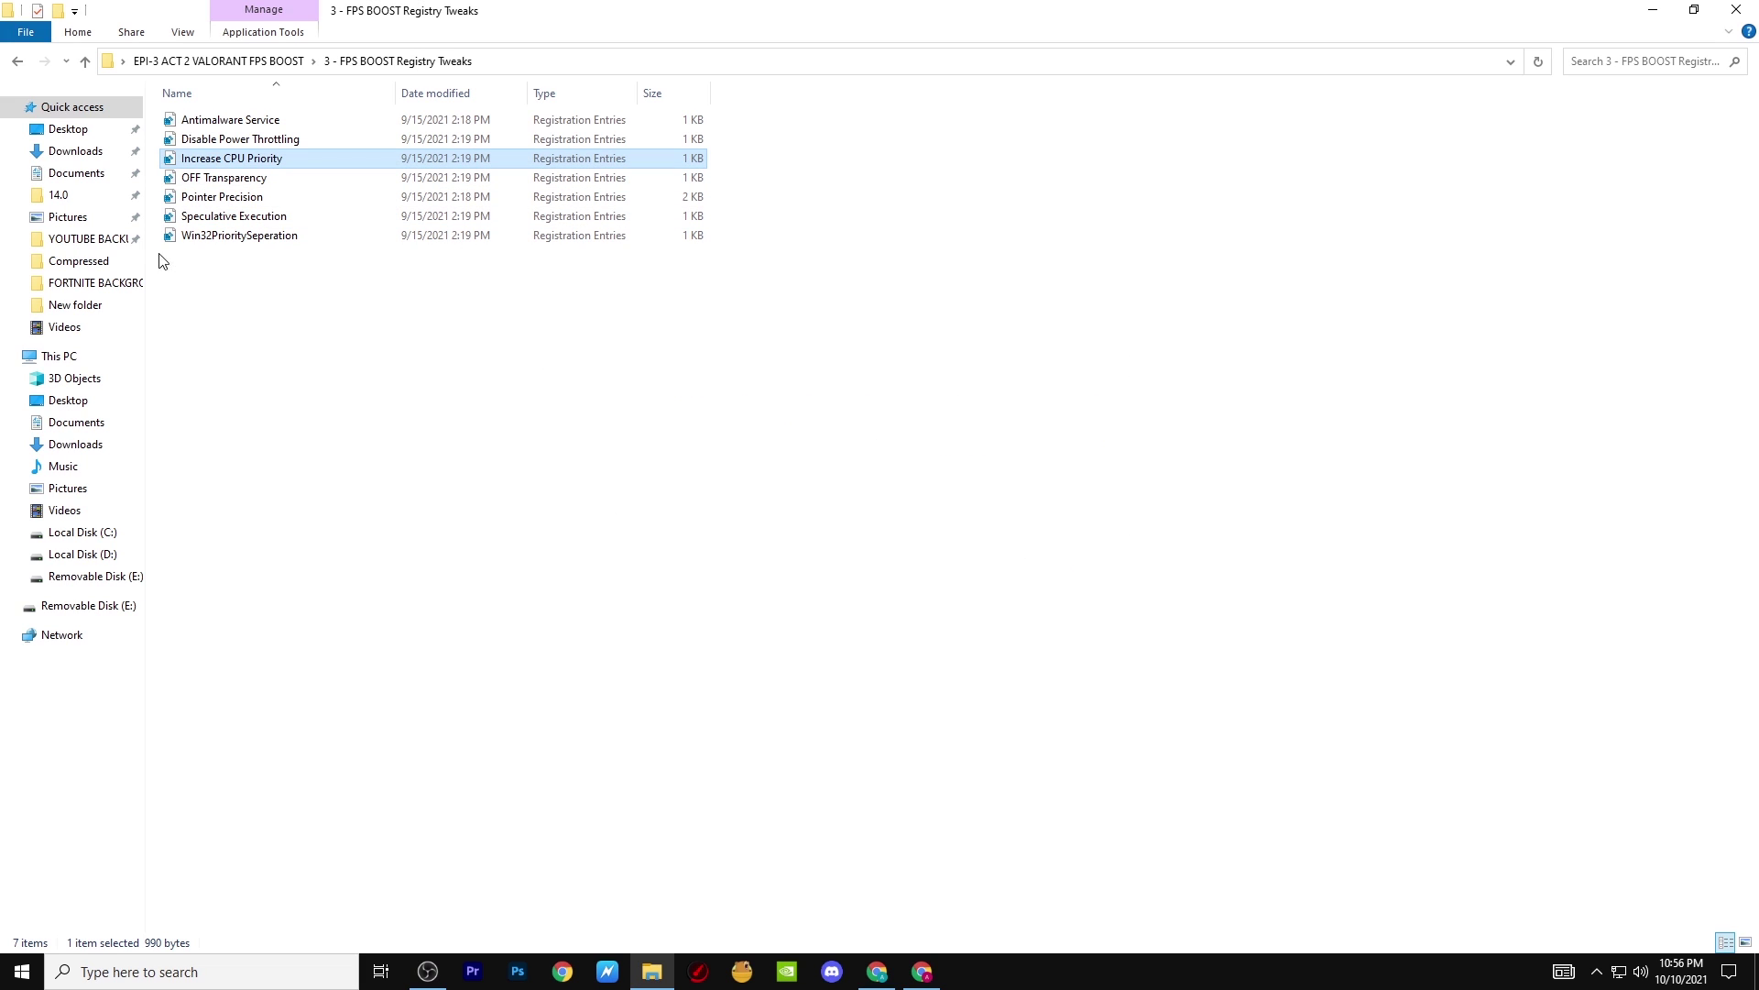
# Merge the OFF Transparency registration file into the registry and accept the confirmation dialogs.
pyautogui.rightClick(179, 177)
pyautogui.click(209, 187)
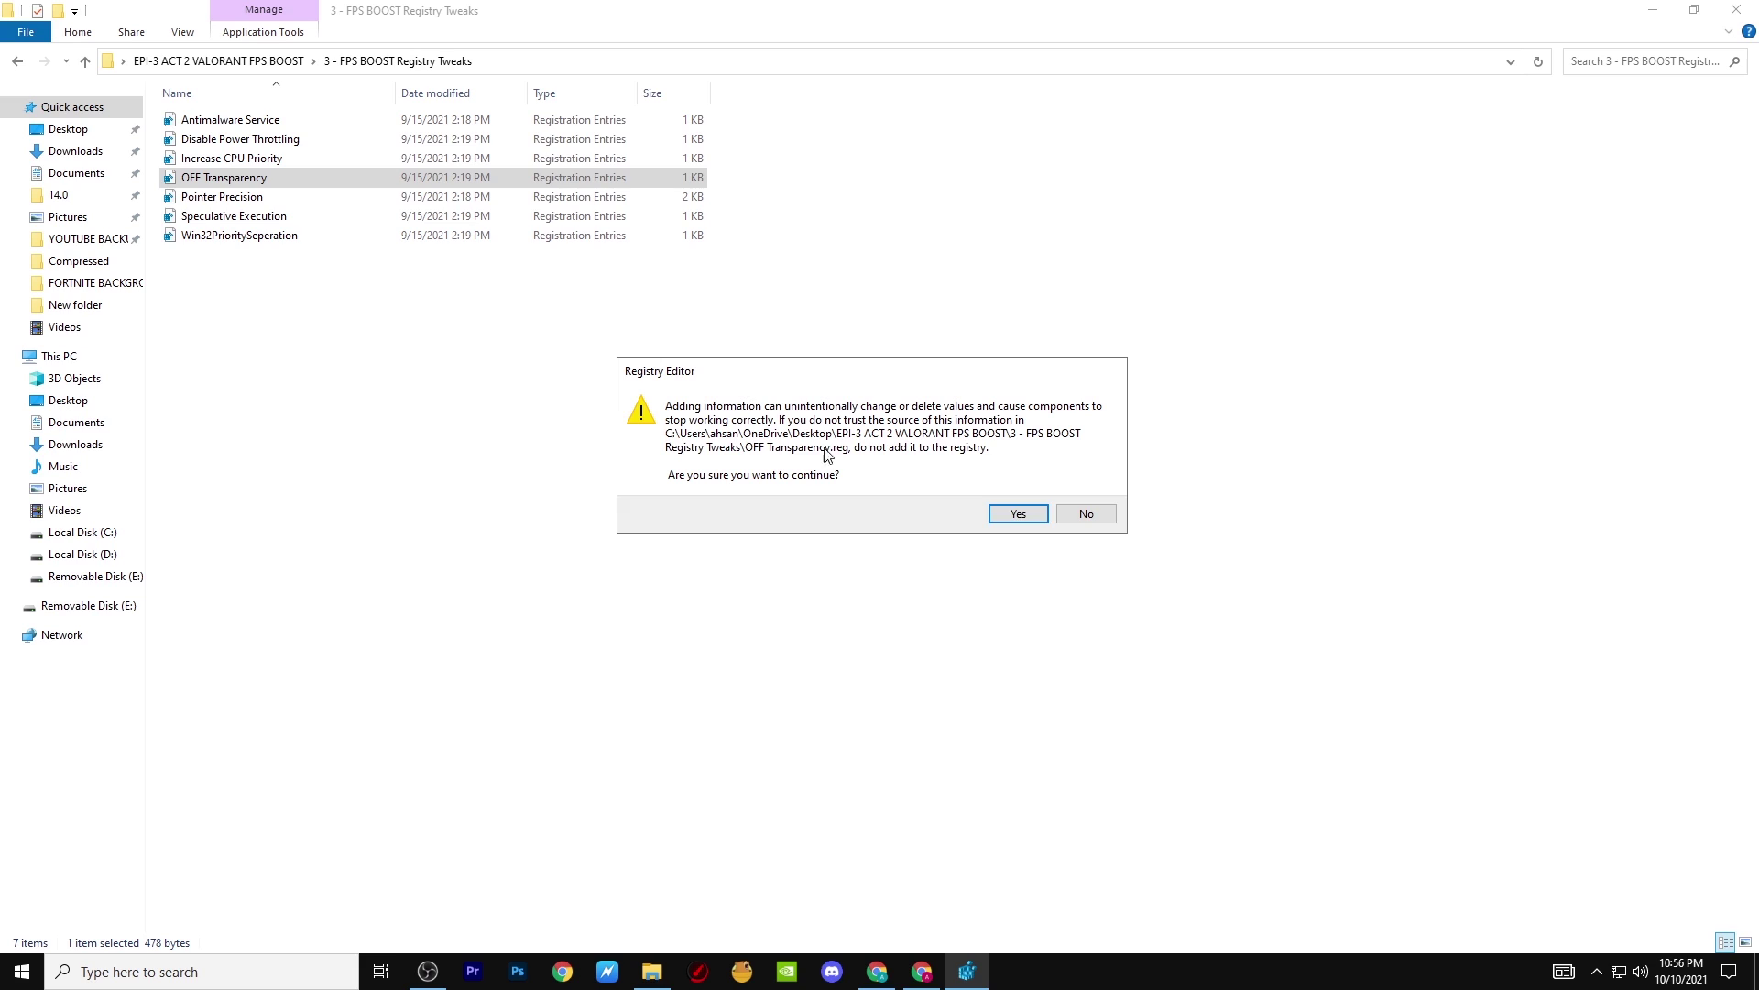
pyautogui.click(1029, 514)
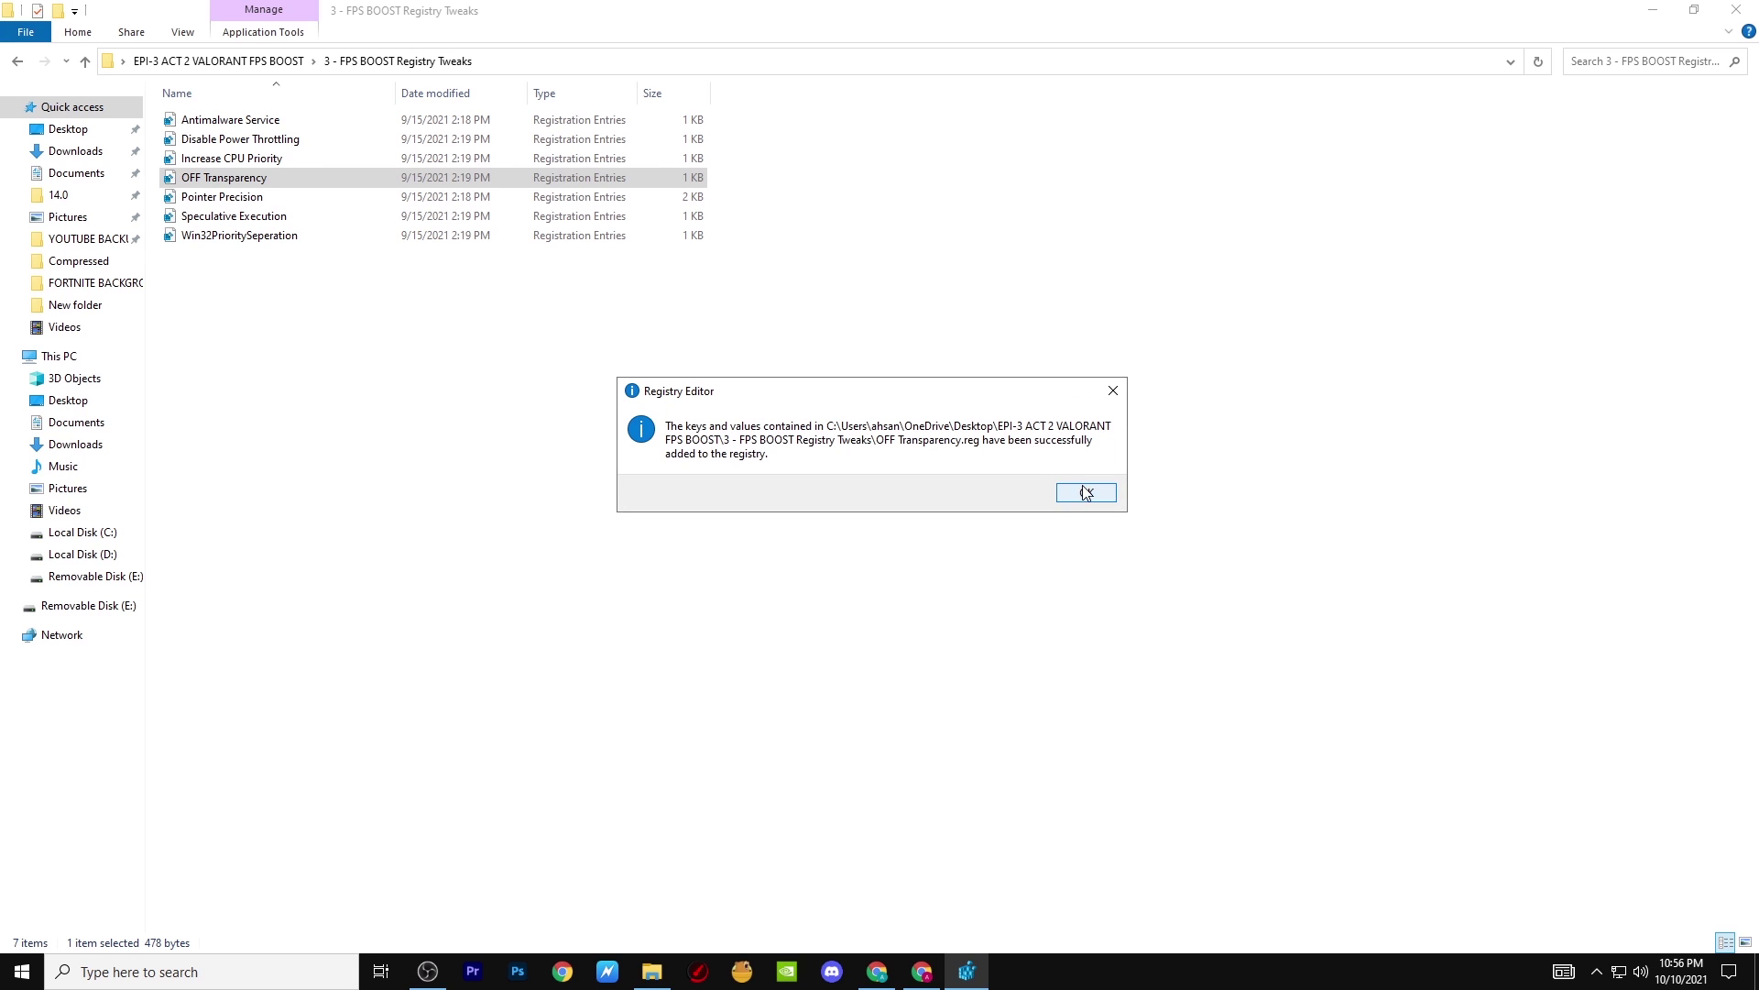
pyautogui.click(1086, 493)
# Merge the Pointer Precision registration file into the registry and accept the confirmation dialogs.
pyautogui.click(230, 197)
pyautogui.rightClick(231, 196)
pyautogui.click(268, 207)
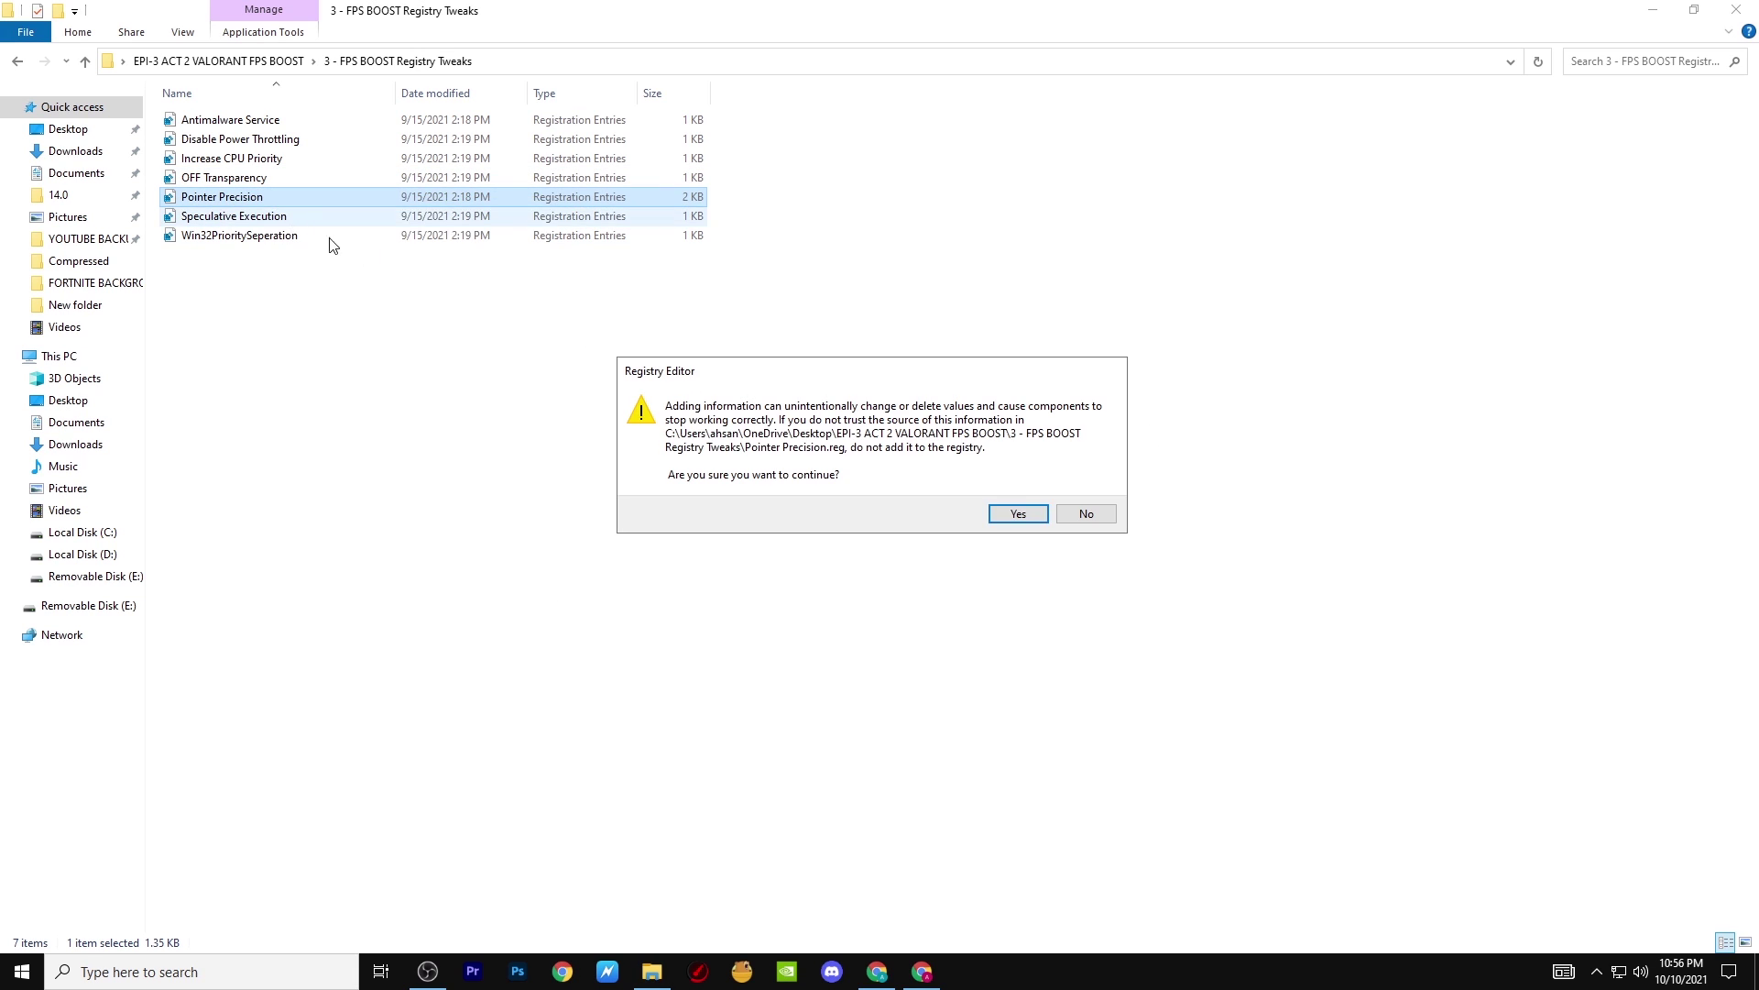
pyautogui.click(1018, 514)
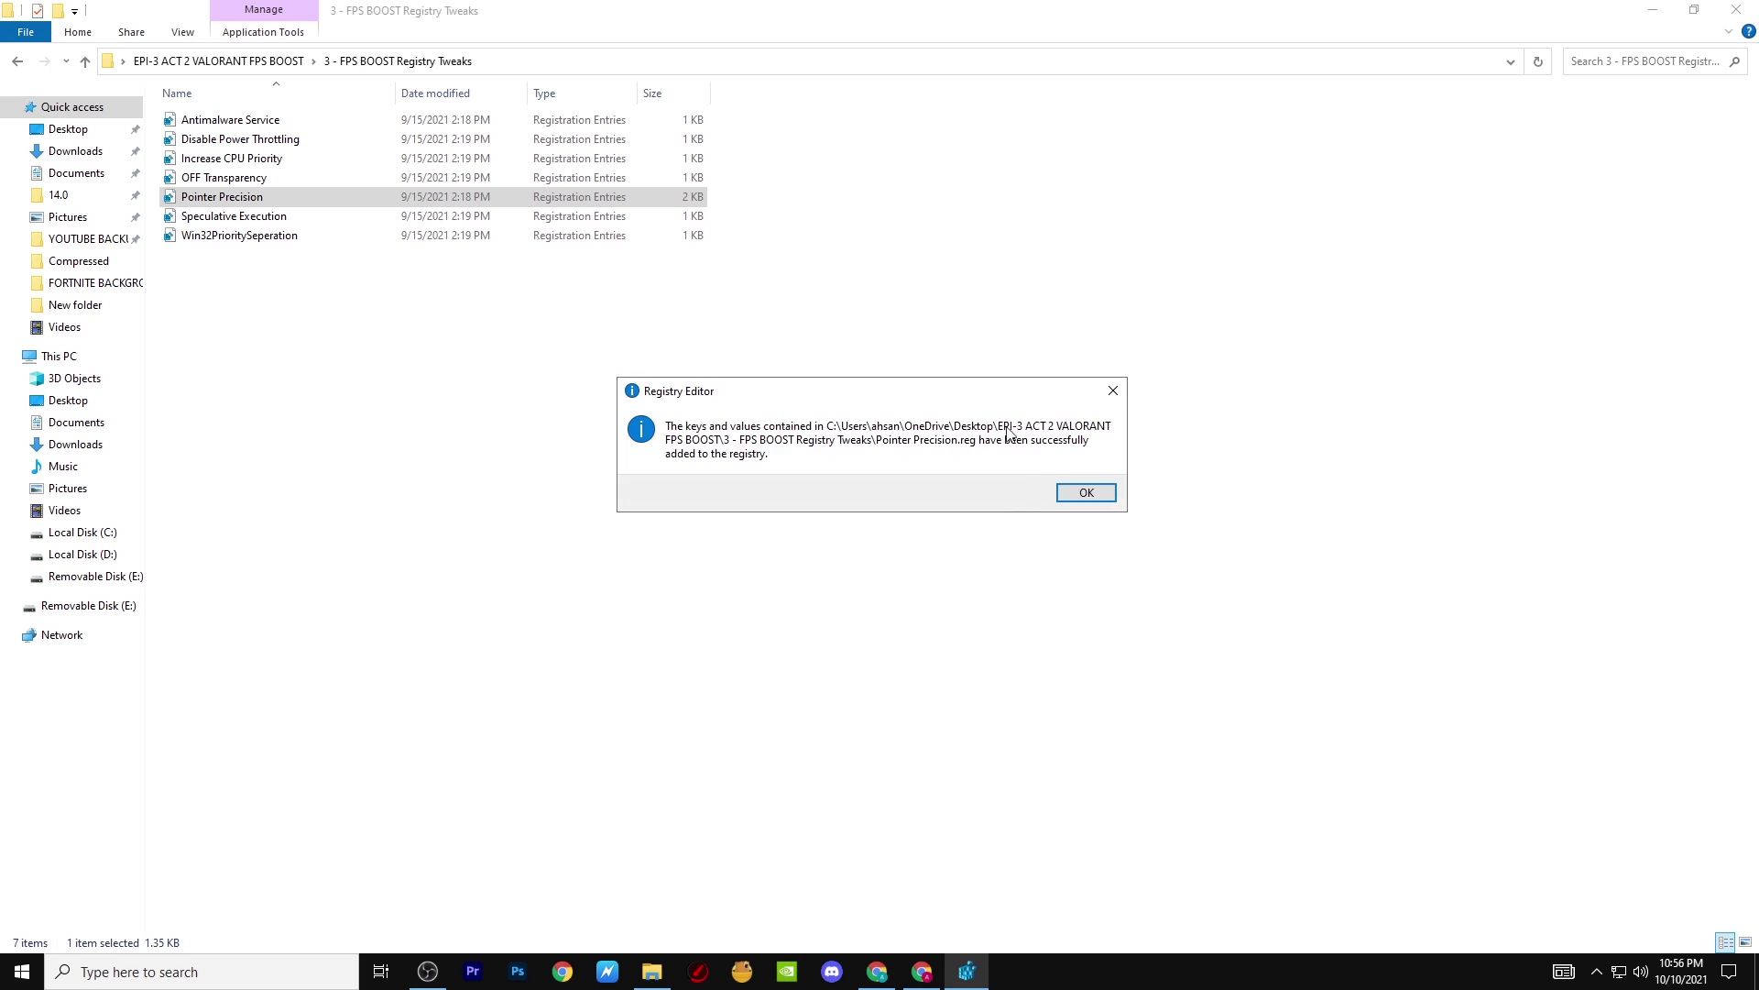
pyautogui.click(1086, 493)
# Merge the Speculative Execution registration file into the registry and accept the confirmation dialogs.
pyautogui.click(213, 219)
pyautogui.rightClick(211, 220)
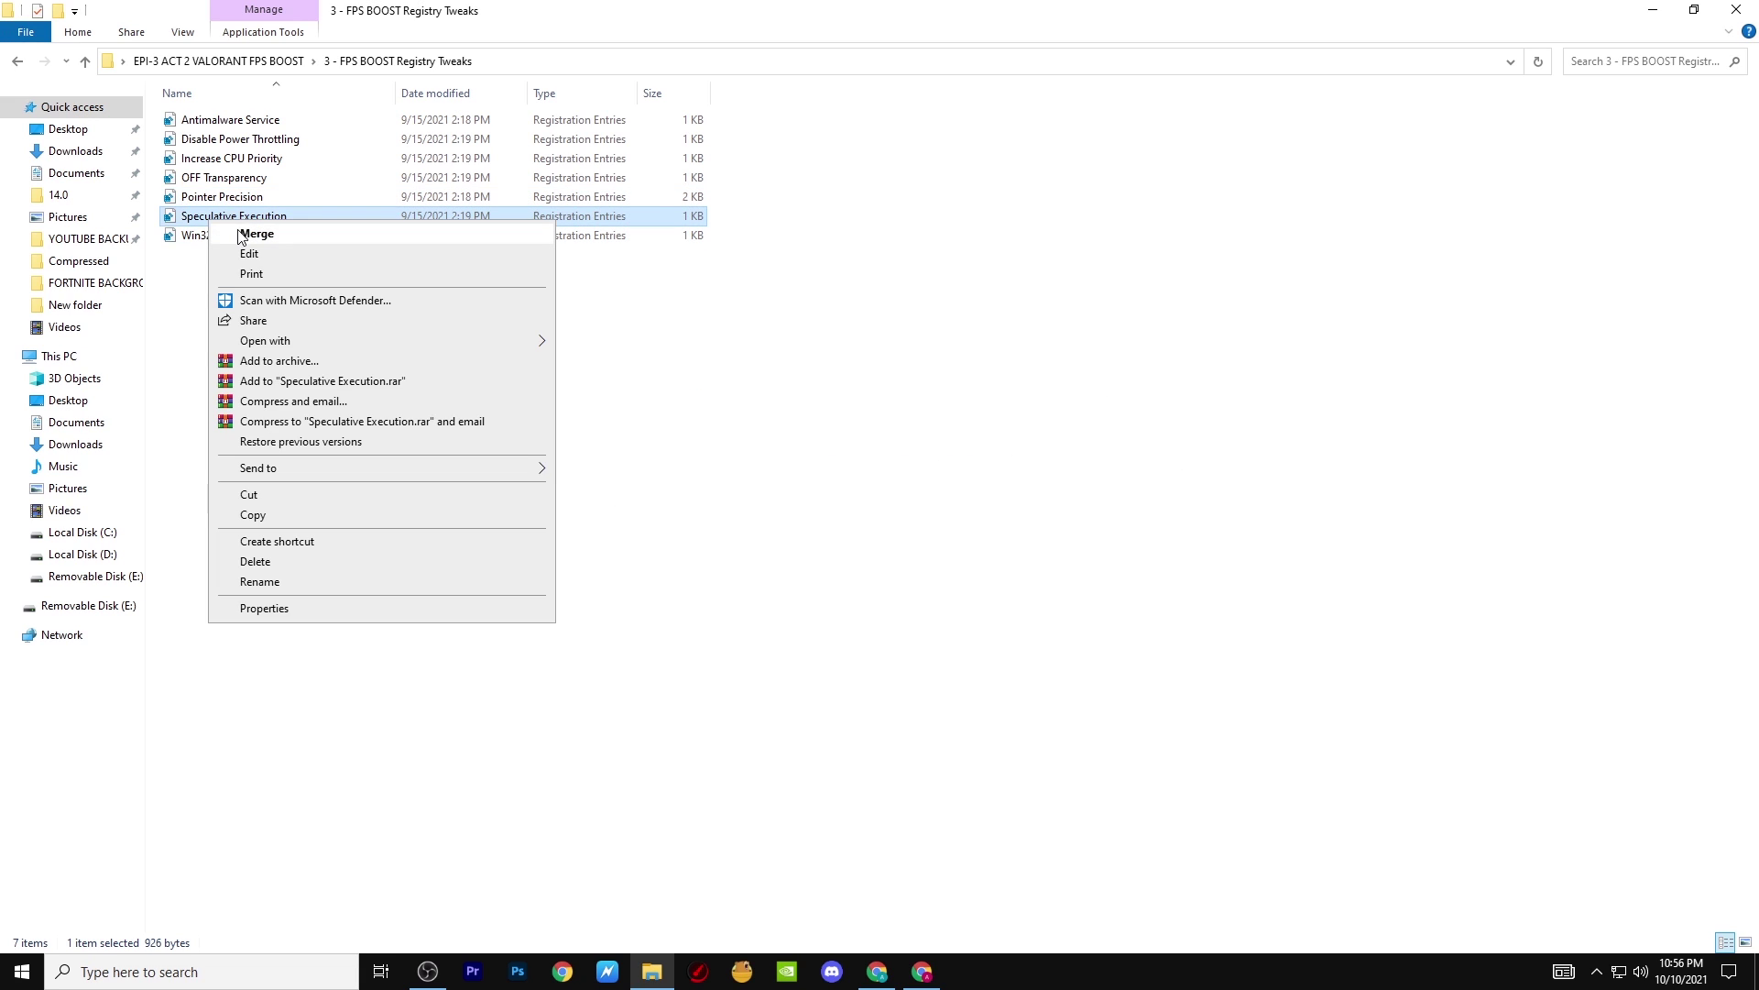
pyautogui.click(241, 235)
pyautogui.click(1025, 513)
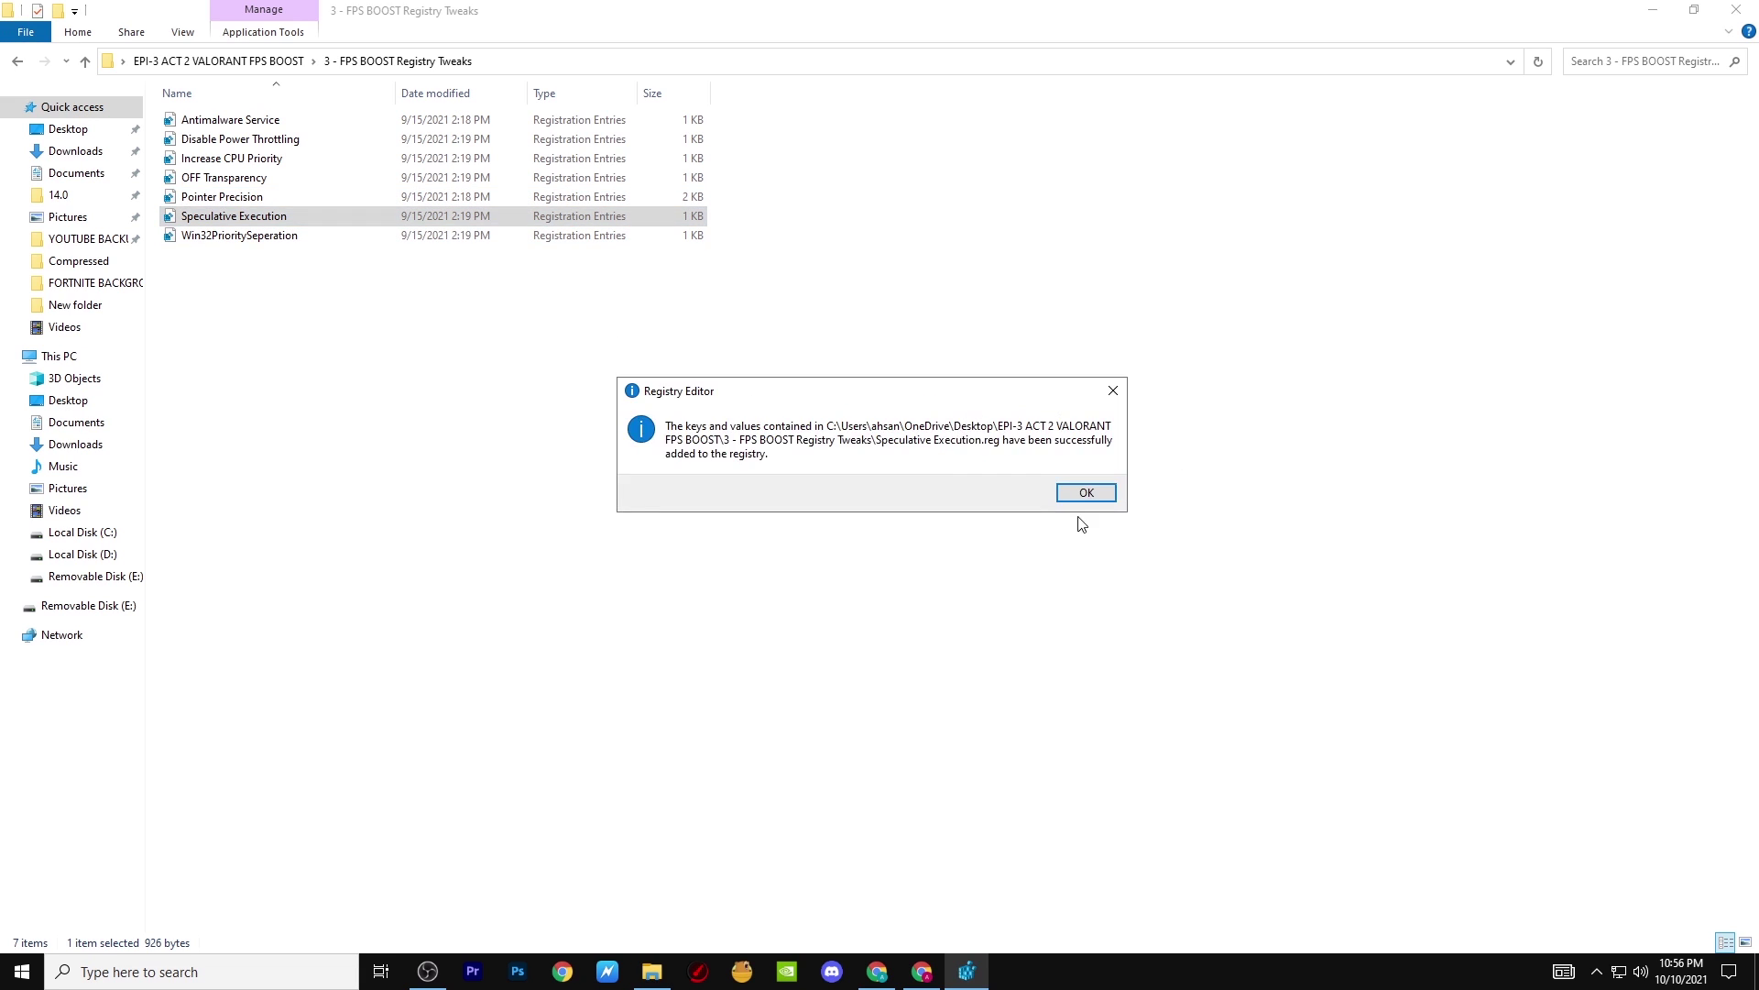
pyautogui.click(1086, 493)
# Merge the Win32PrioritySeperation registration file into the registry and accept the confirmation dialogs.
pyautogui.click(291, 235)
pyautogui.rightClick(291, 236)
pyautogui.click(360, 248)
pyautogui.click(1015, 511)
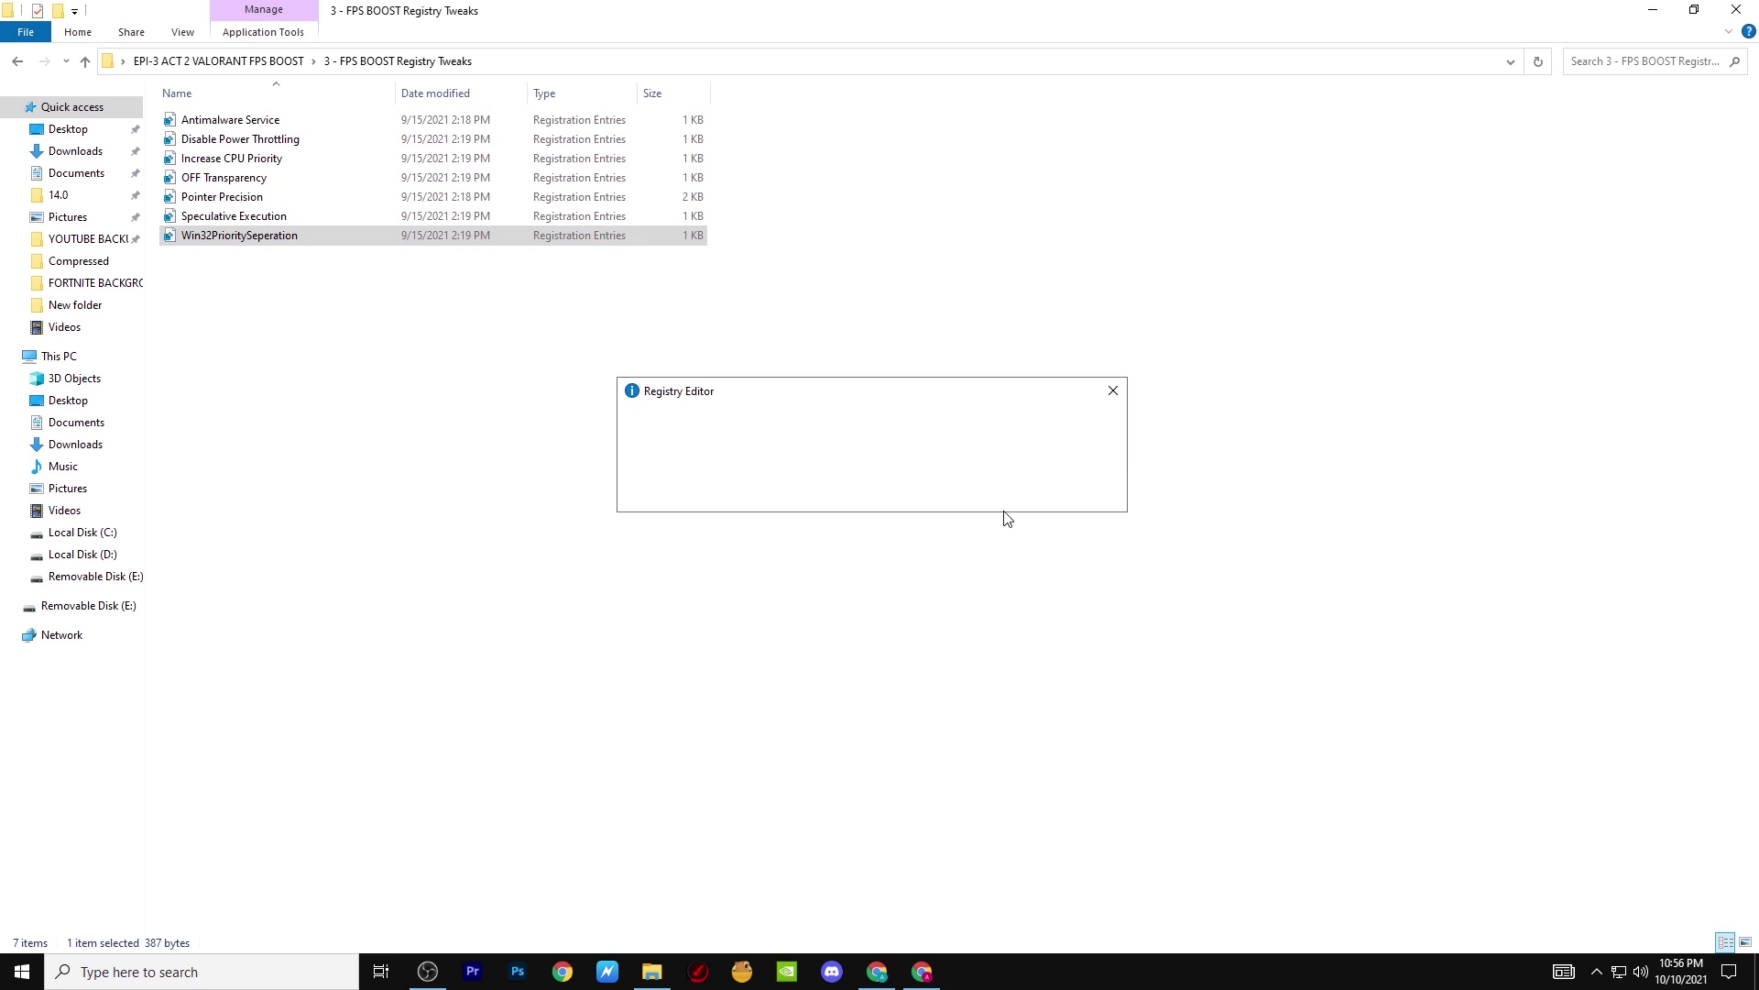
pyautogui.click(1086, 493)
pyautogui.moveTo(295, 320); pyautogui.dragTo(314, 115)
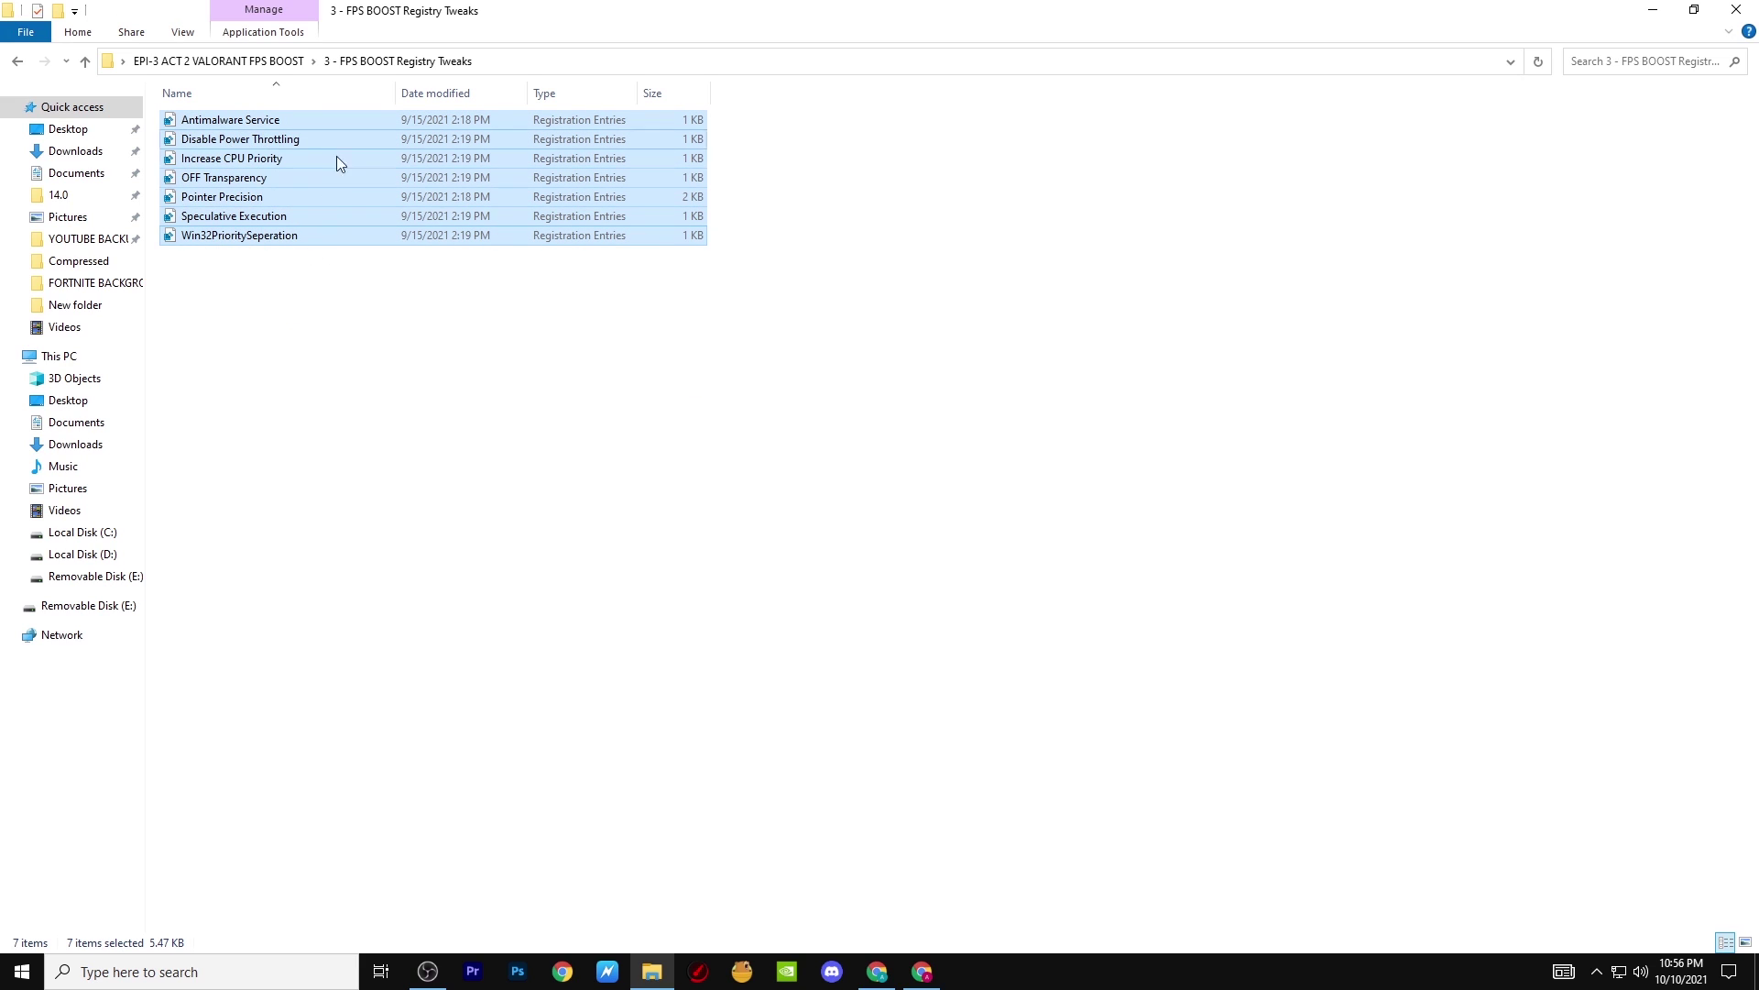
# Launch adwcleaner_8.0.8 from the pack's 4-AdwCleaner subfolder and run a system scan.
pyautogui.press('BackSpace')
pyautogui.doubleClick(264, 179)
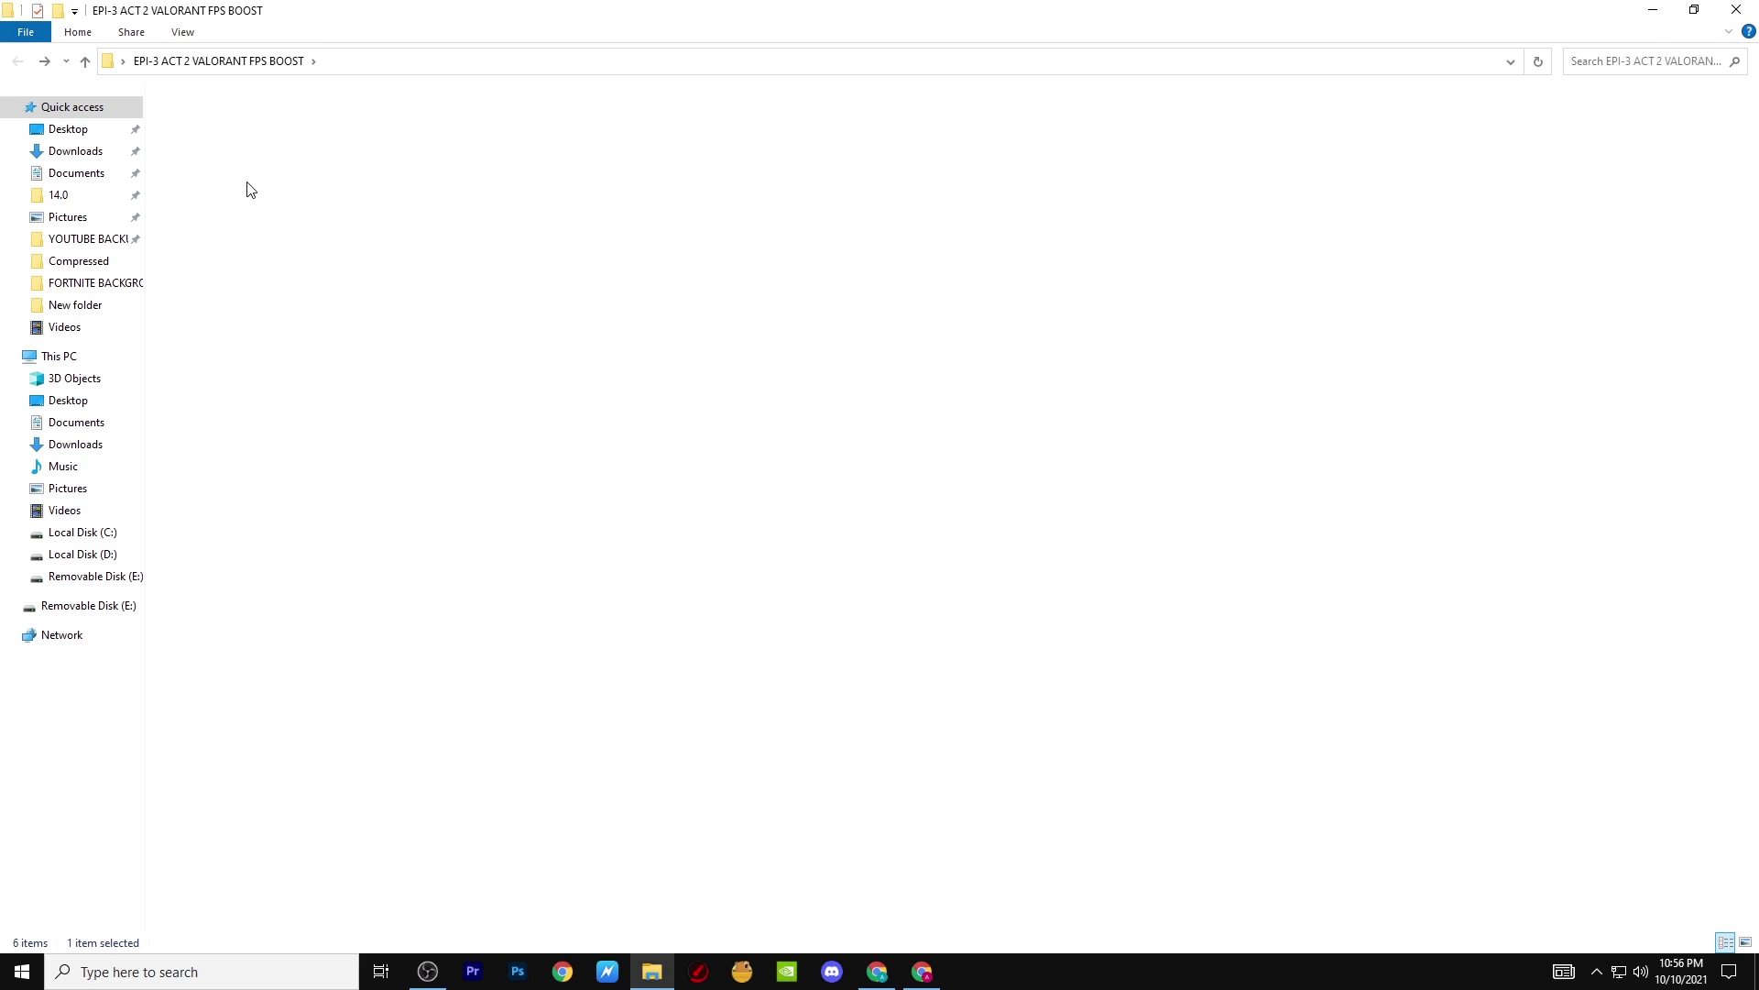
pyautogui.doubleClick(218, 120)
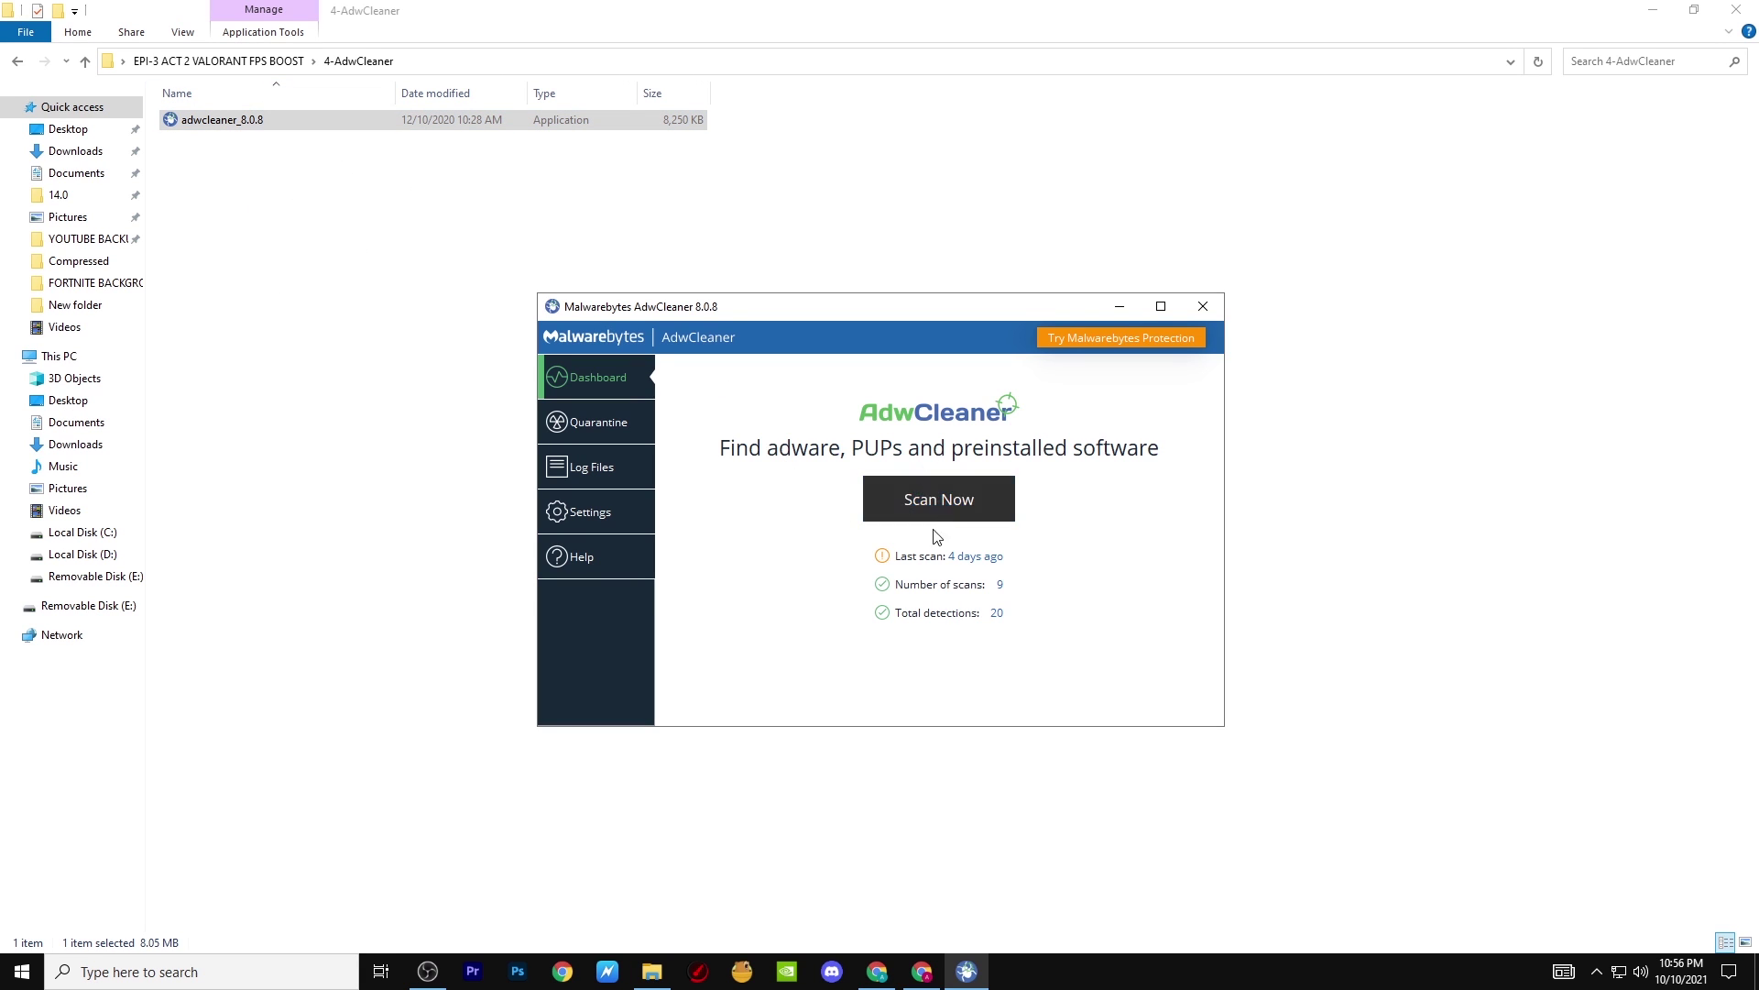
pyautogui.click(1012, 590)
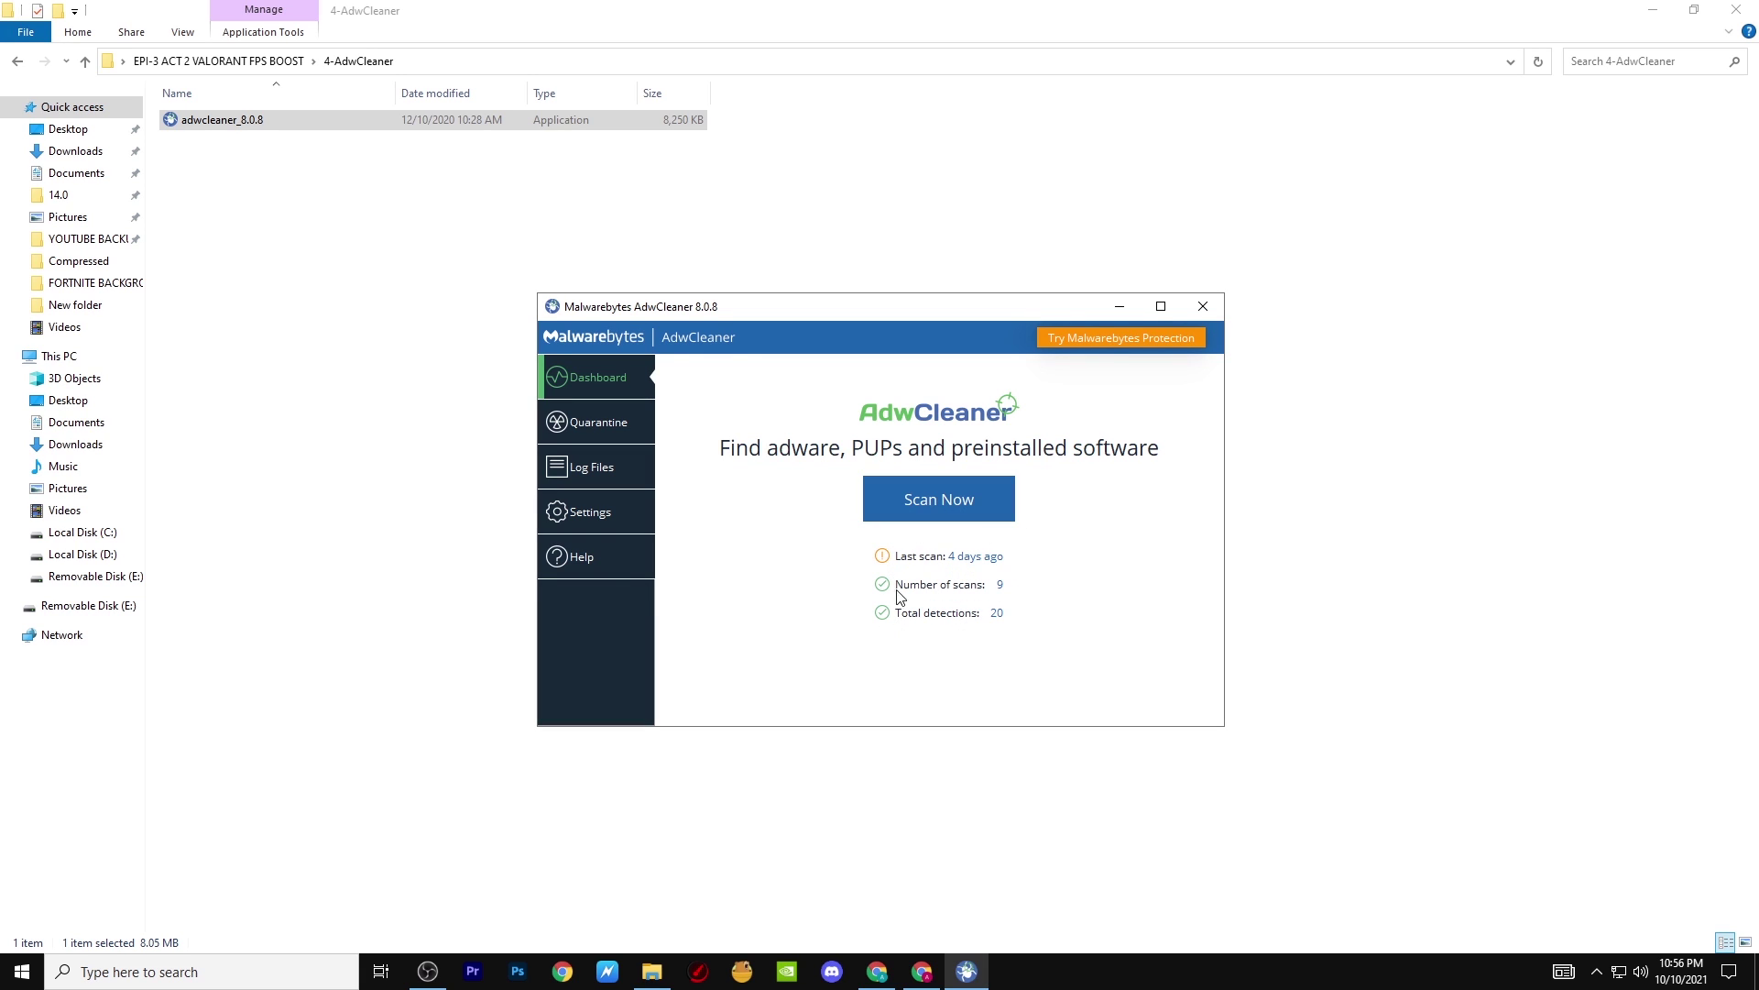
pyautogui.click(959, 498)
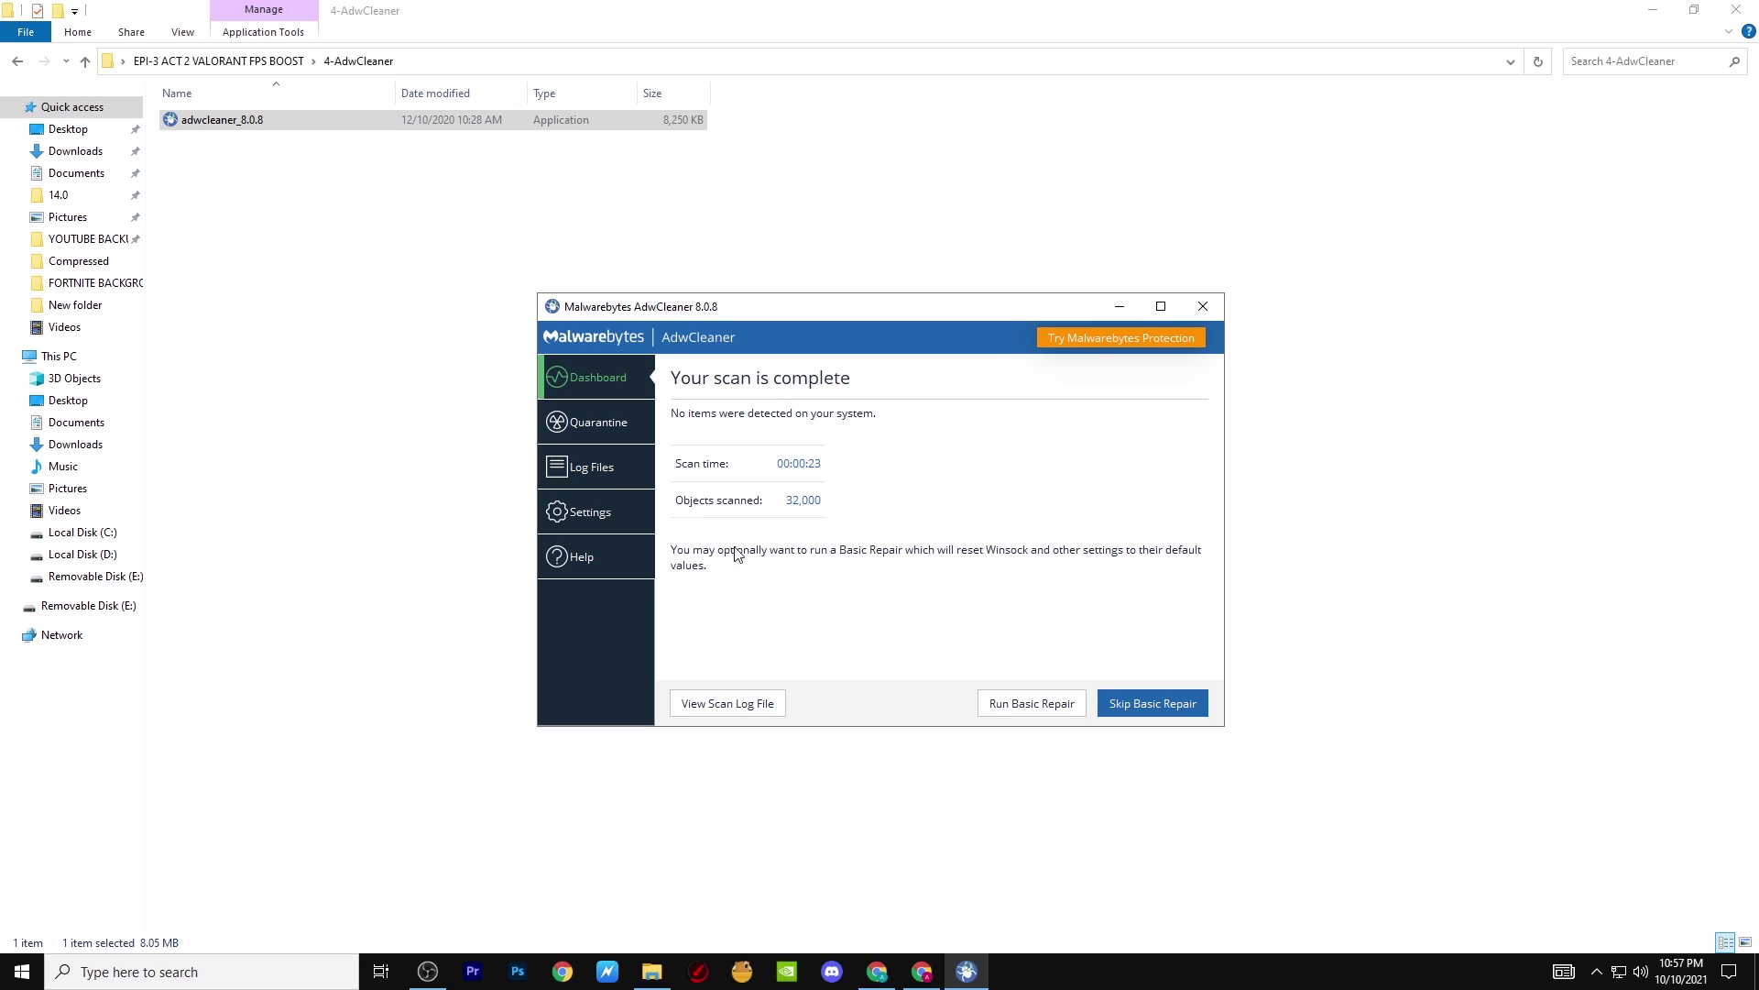
# Delete all three quarantined PUP.Optional items in AdwCleaner and close the program.
pyautogui.click(599, 421)
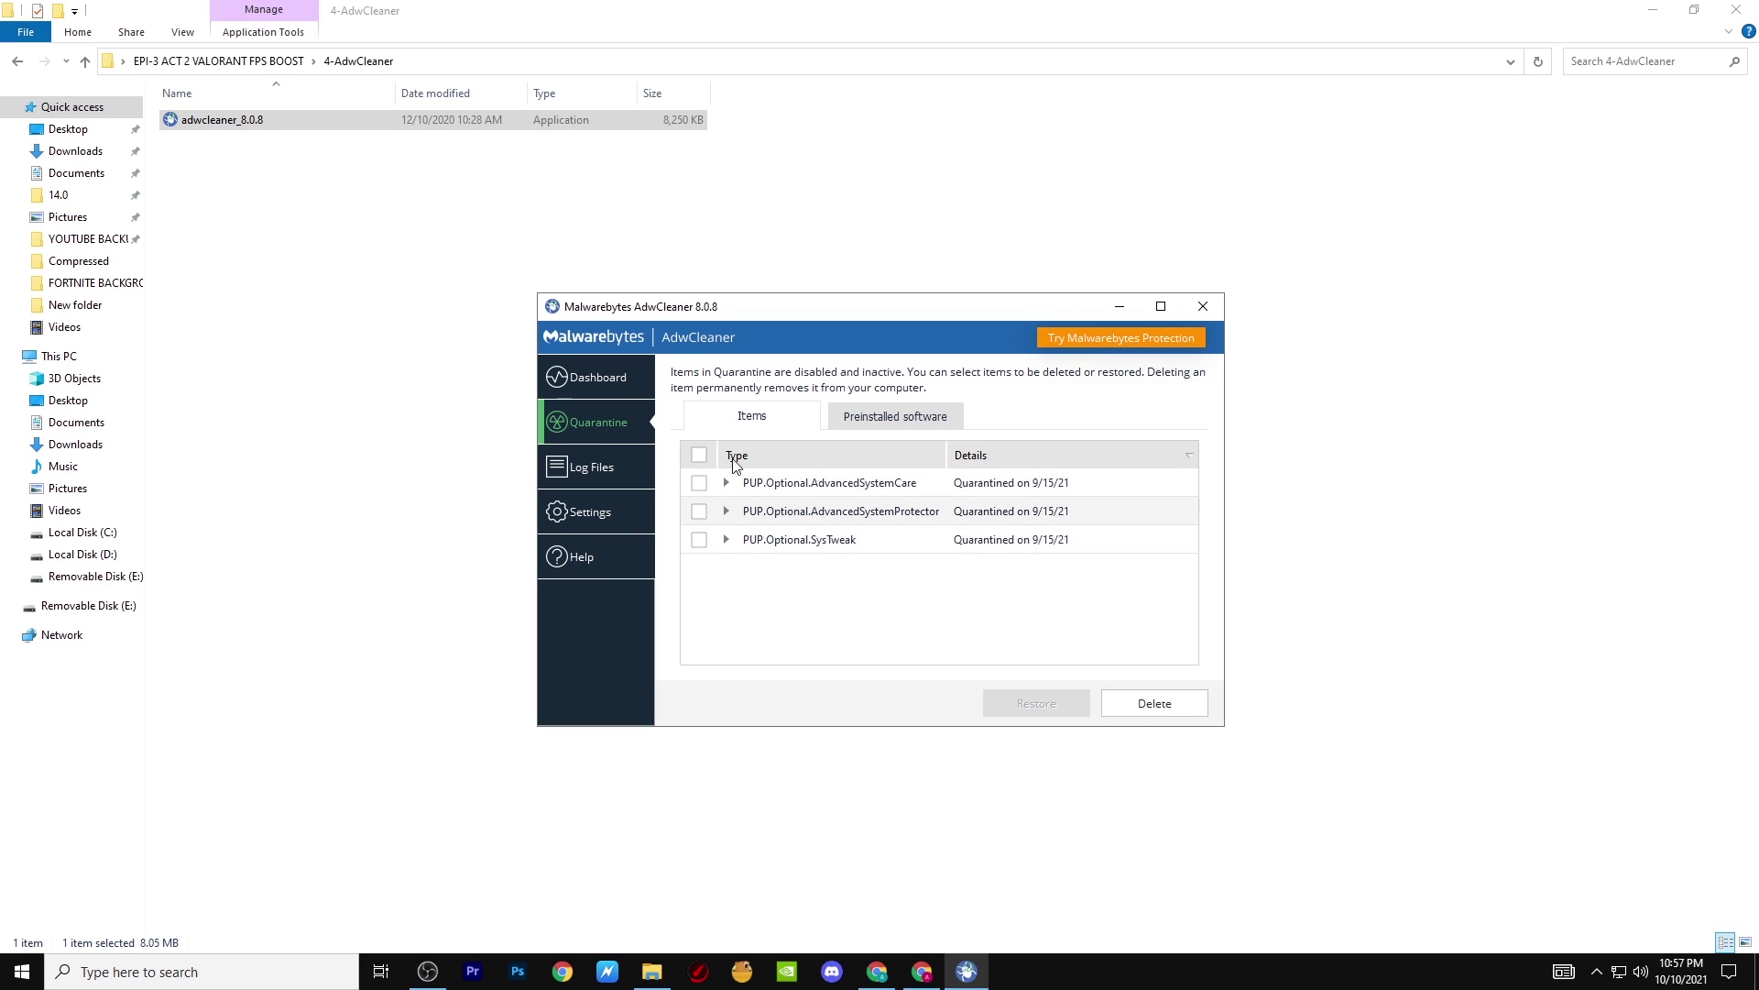
pyautogui.click(699, 483)
pyautogui.click(699, 511)
pyautogui.click(699, 540)
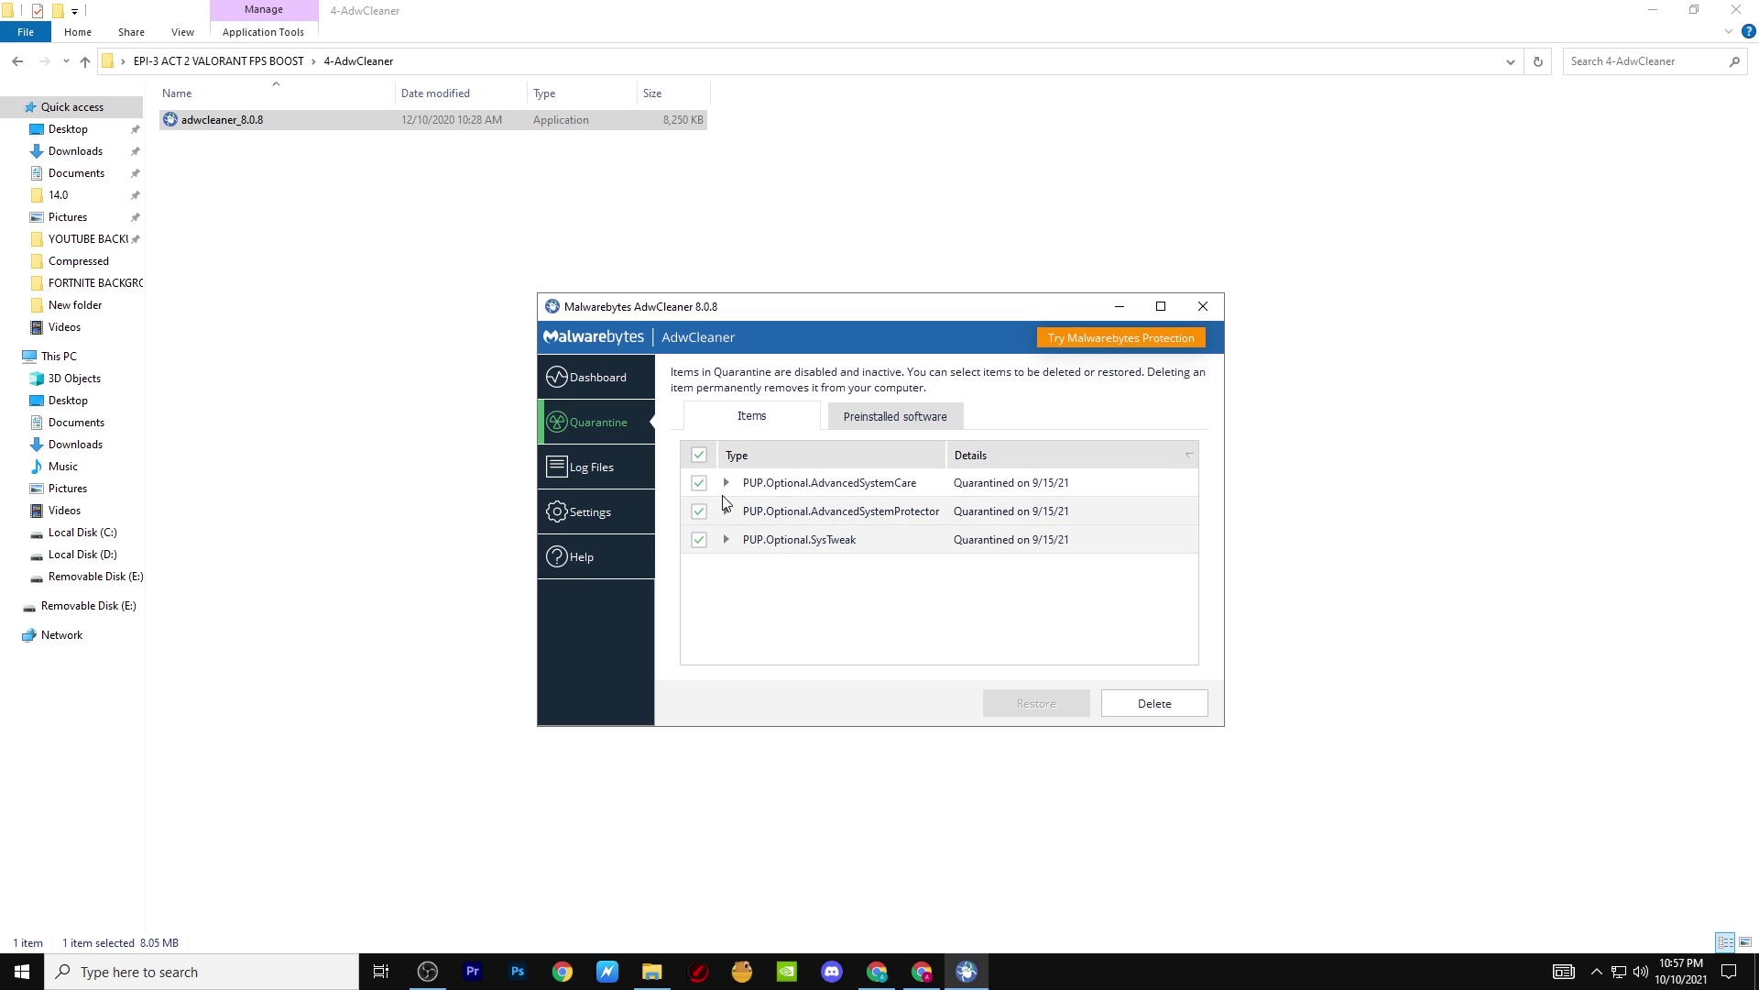
pyautogui.click(1144, 708)
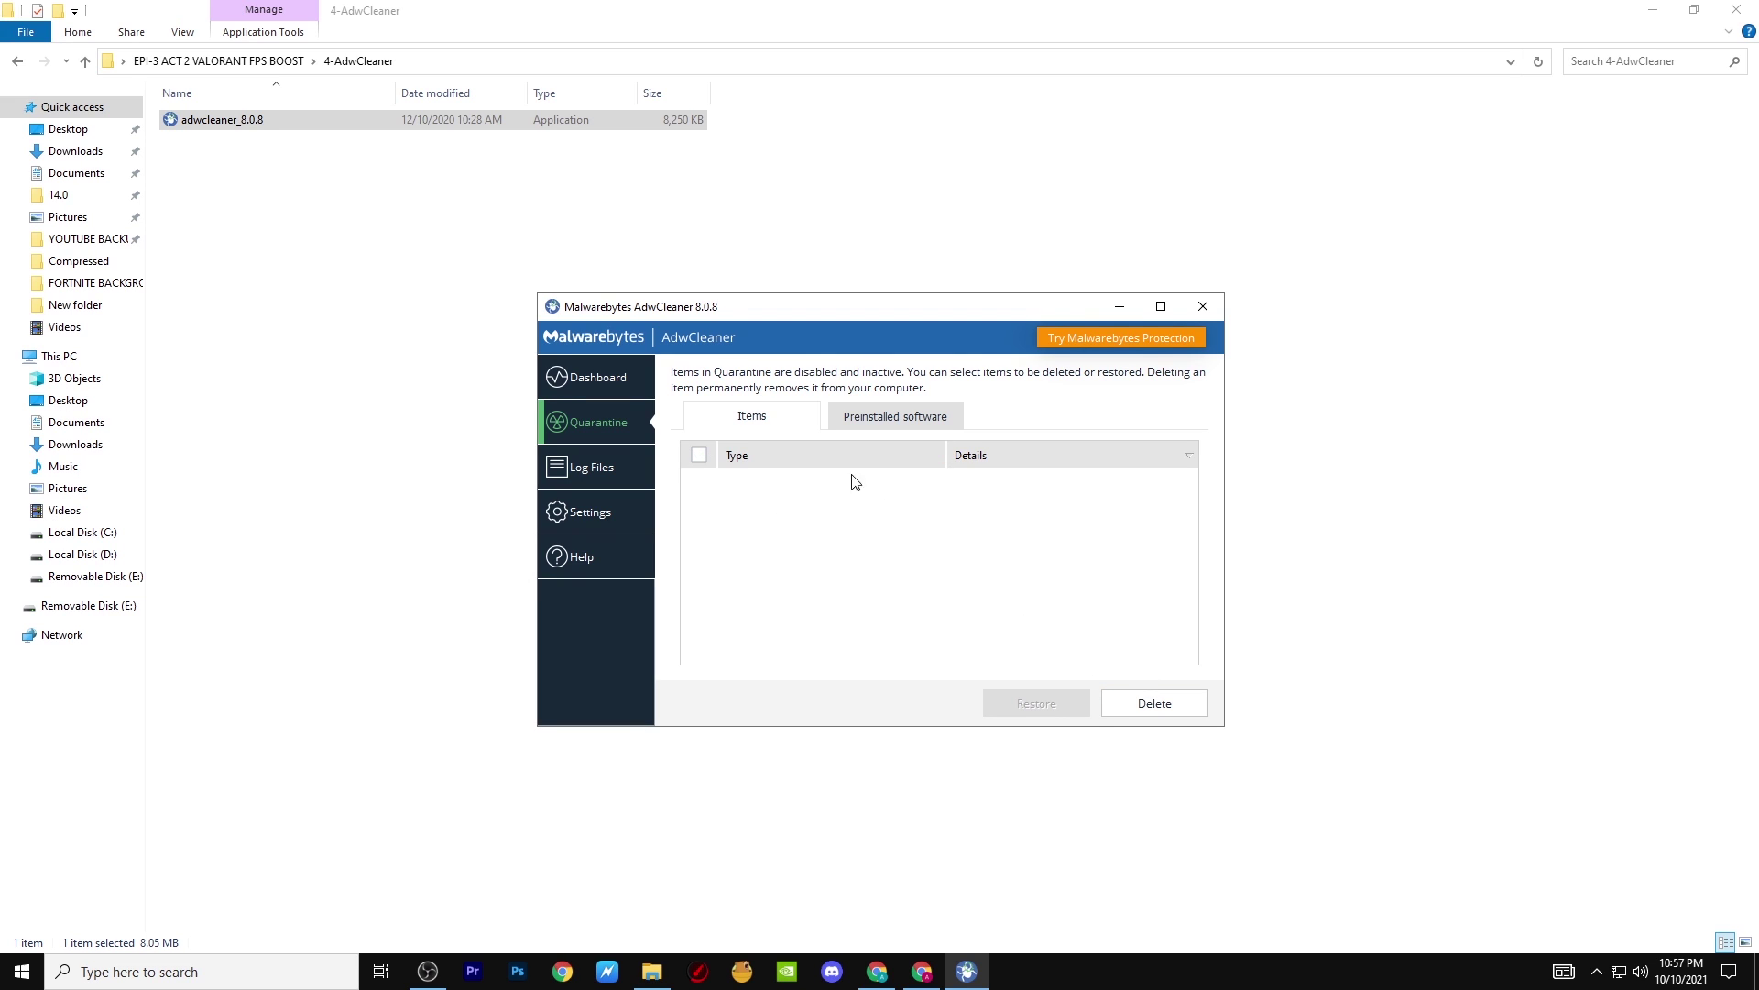
pyautogui.click(1193, 315)
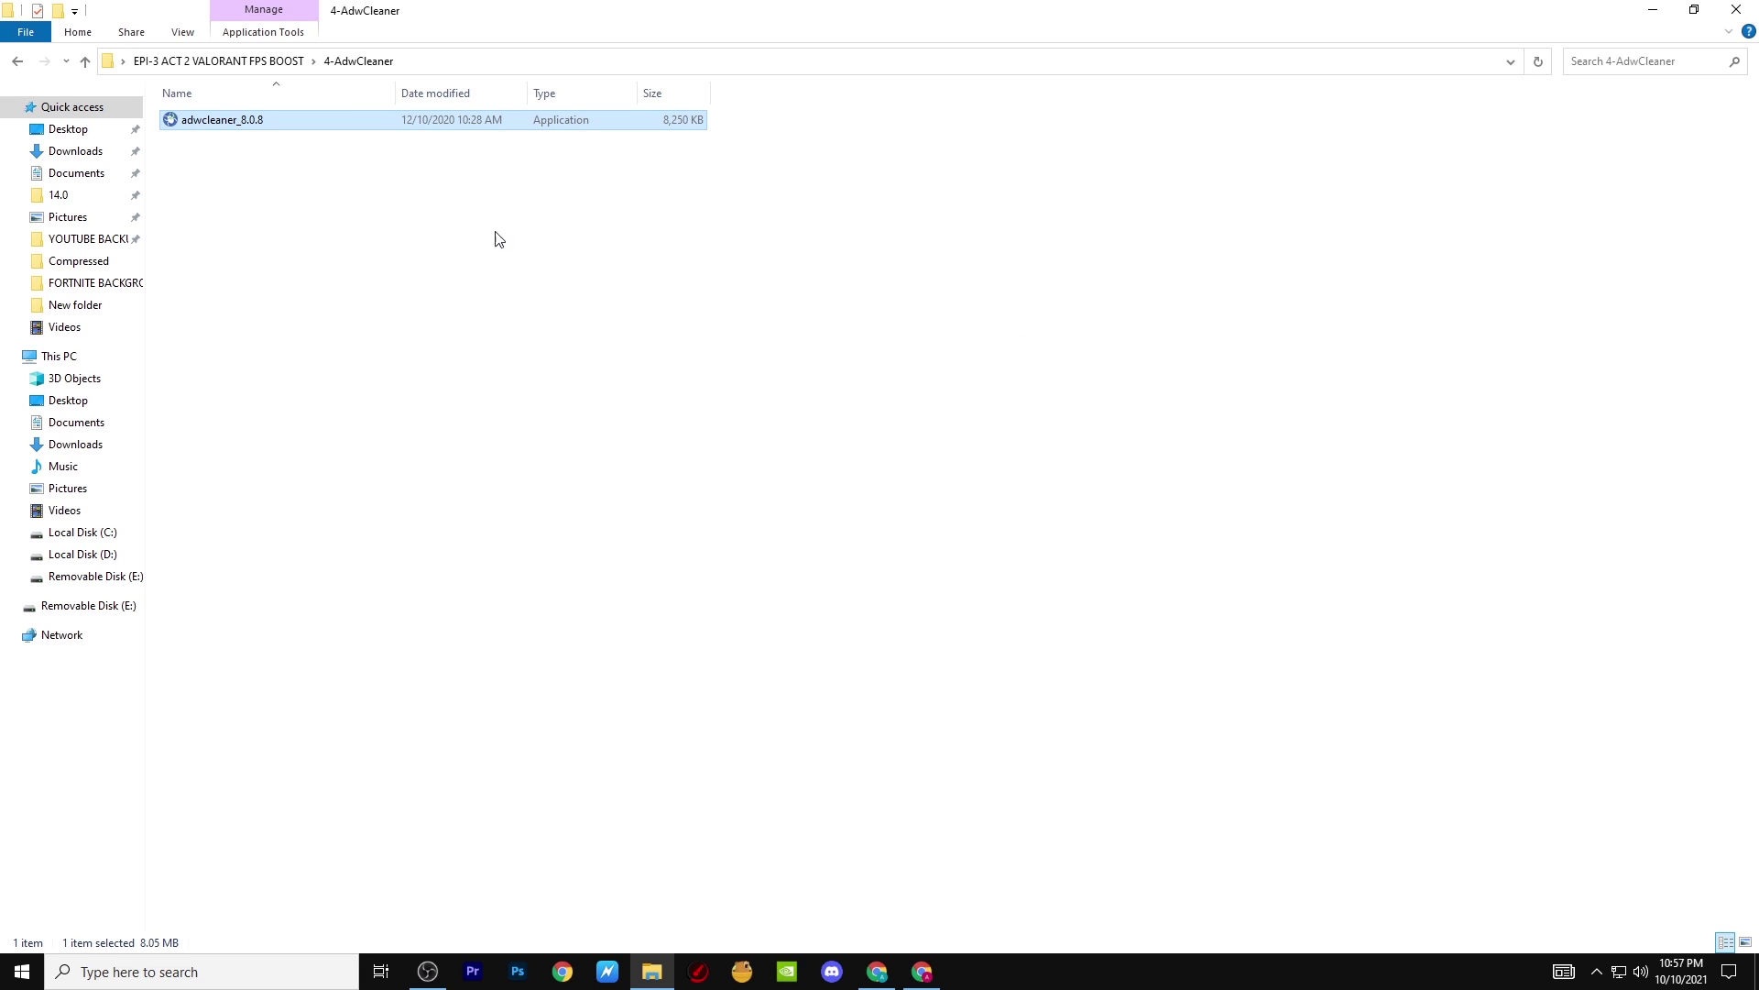
# Return to the main FPS boost folder and launch the Cleanmgr+ application from the 5-Cleanmgr+ subfolder.
pyautogui.hotkey('alt', 'Up')
pyautogui.doubleClick(412, 196)
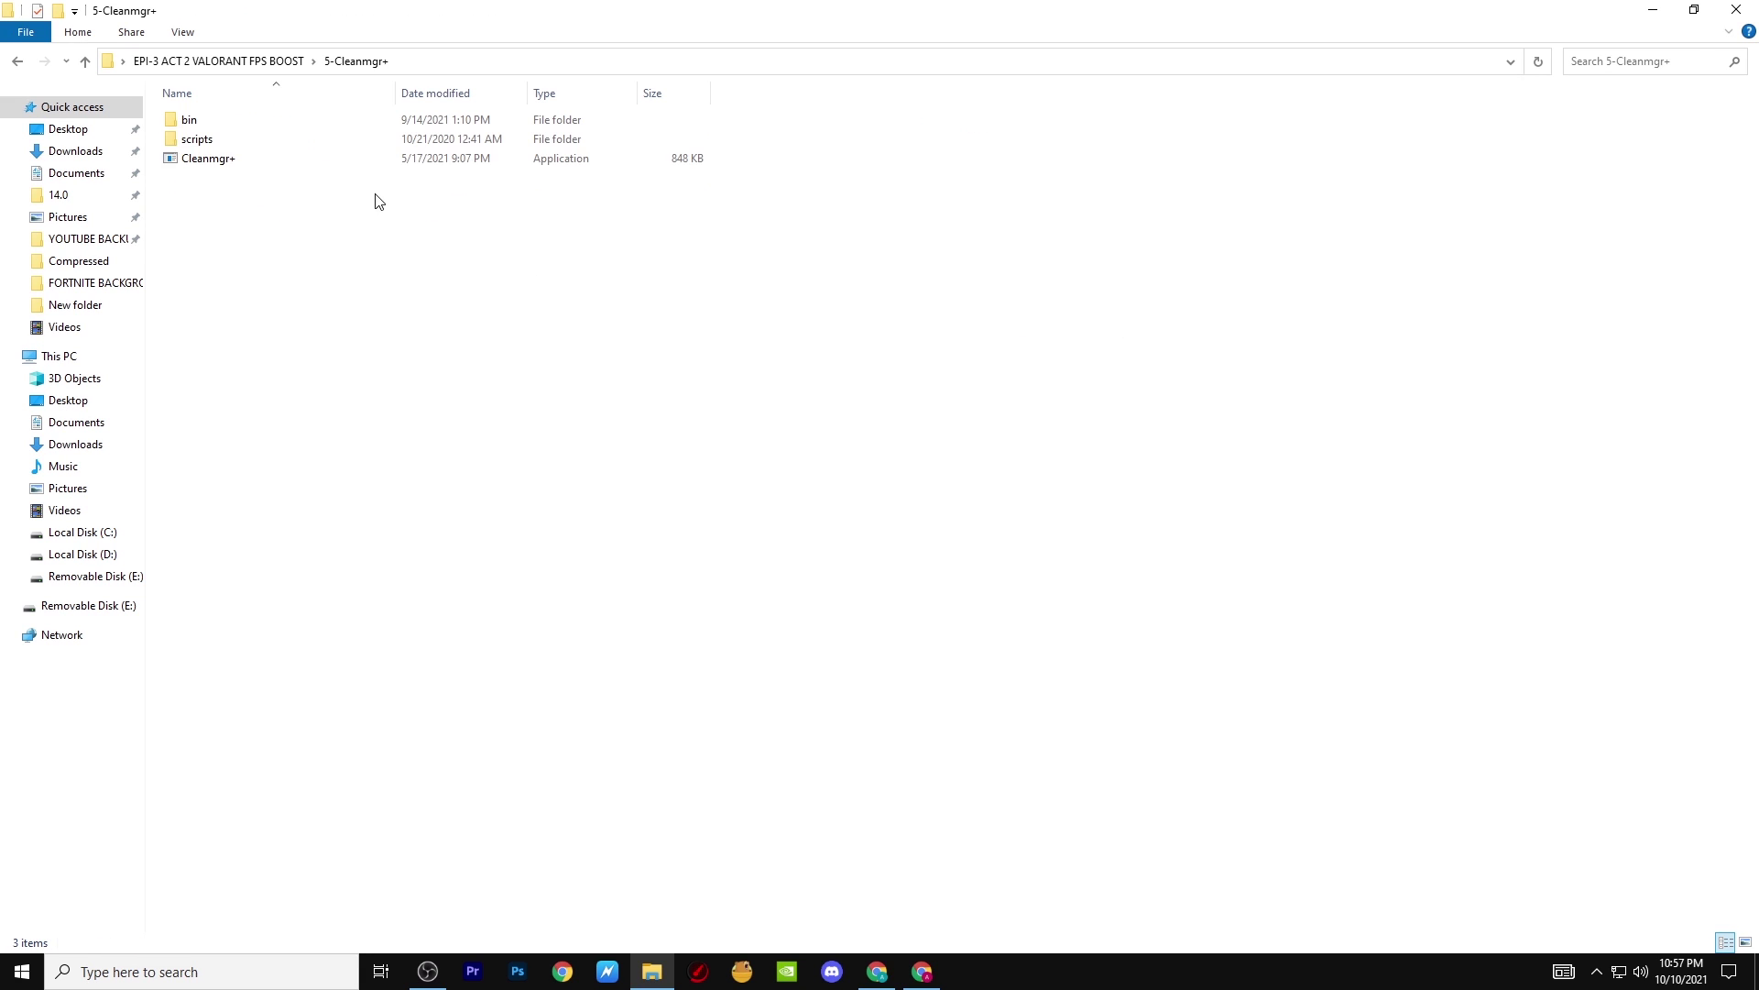
pyautogui.doubleClick(206, 159)
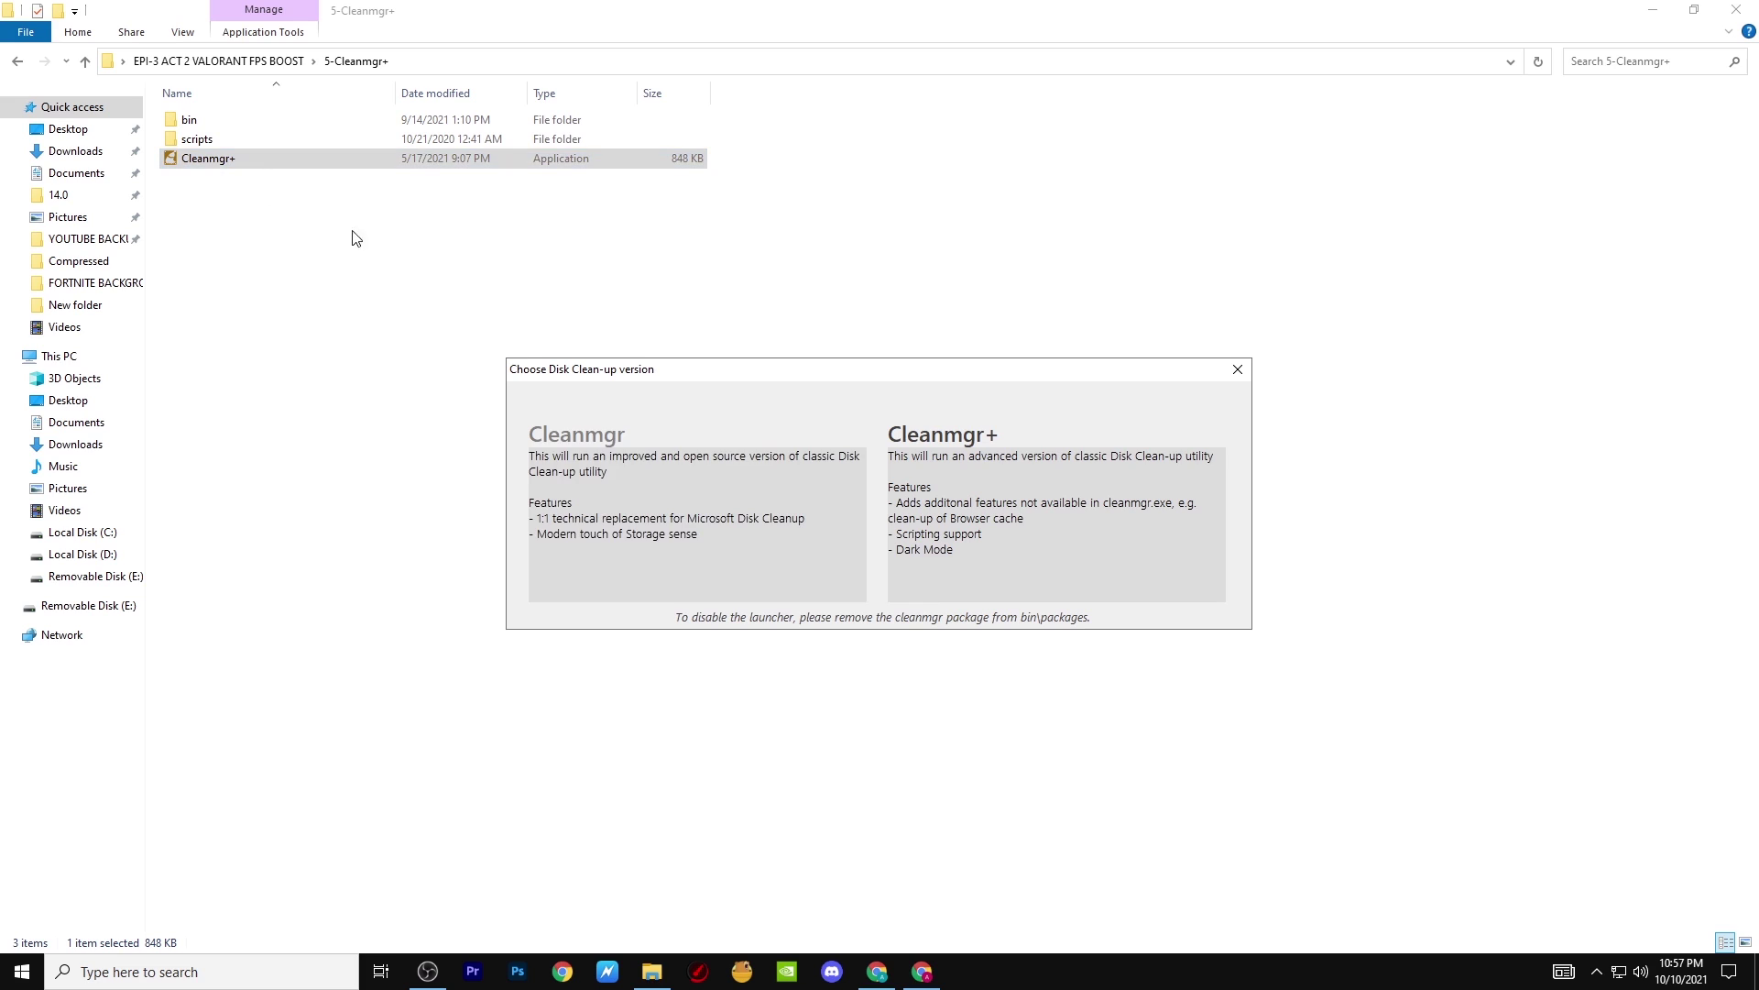
# Choose the Cleanmgr version and clean the preselected file categories on drive C:, confirming the permanent deletion.
pyautogui.click(617, 508)
pyautogui.click(885, 520)
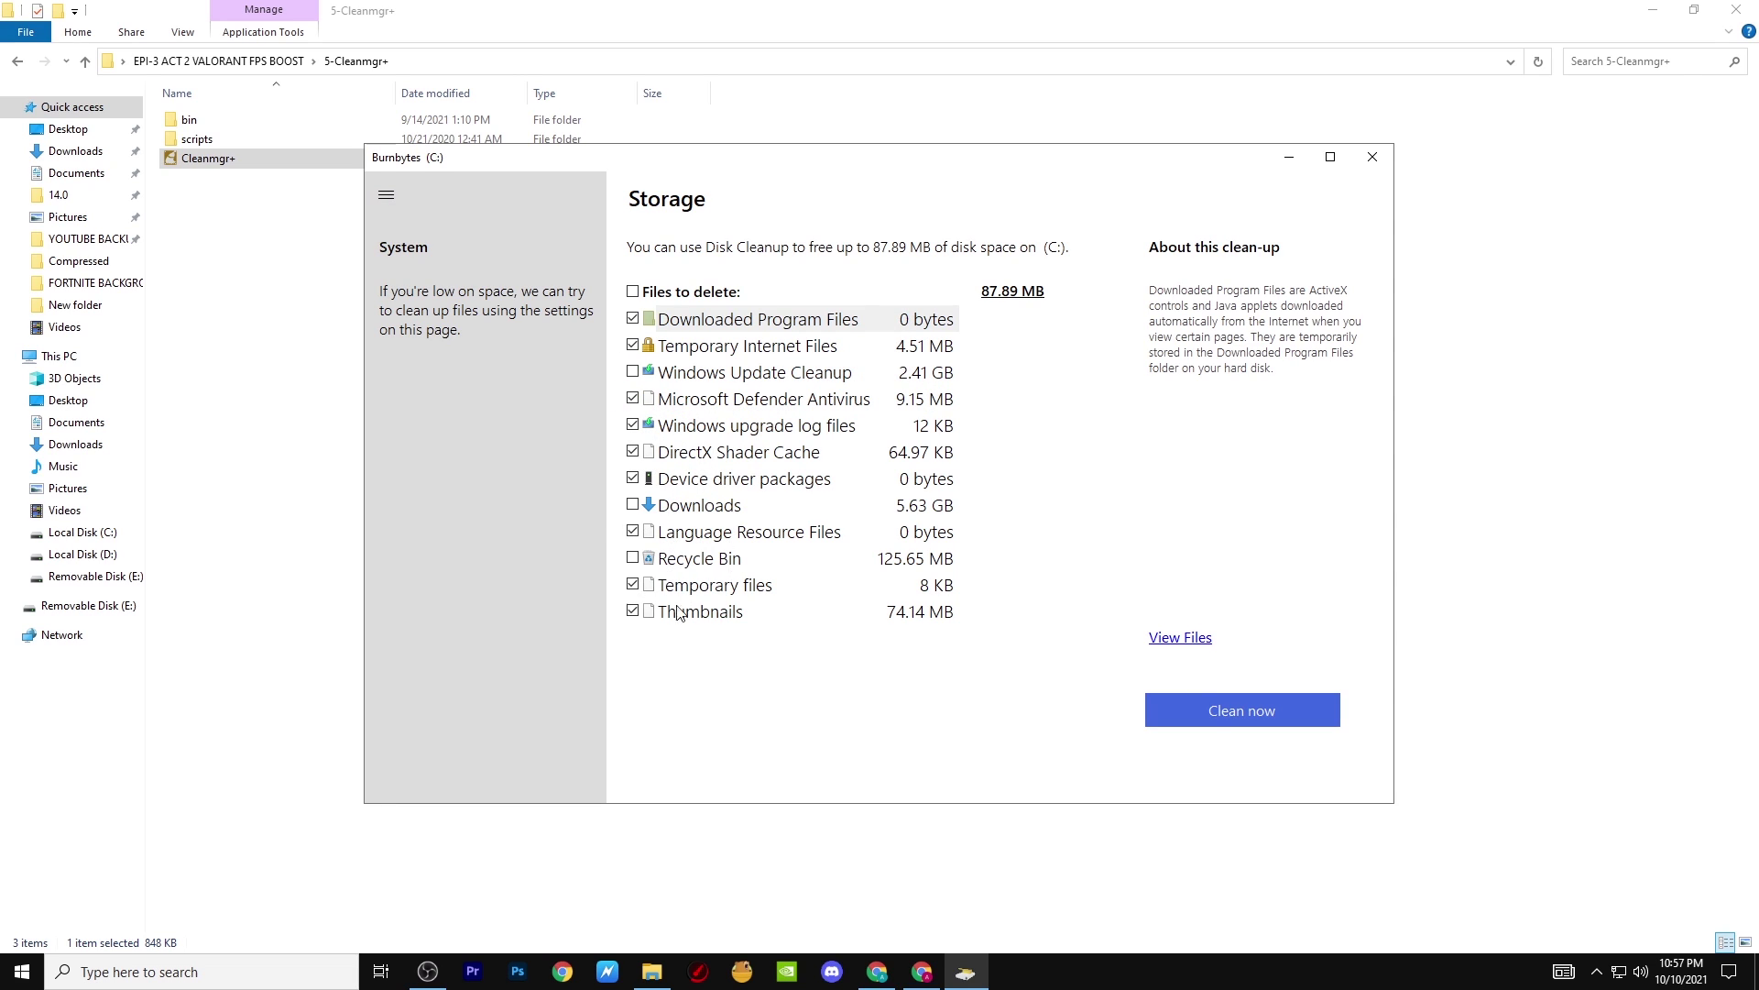
pyautogui.click(1229, 712)
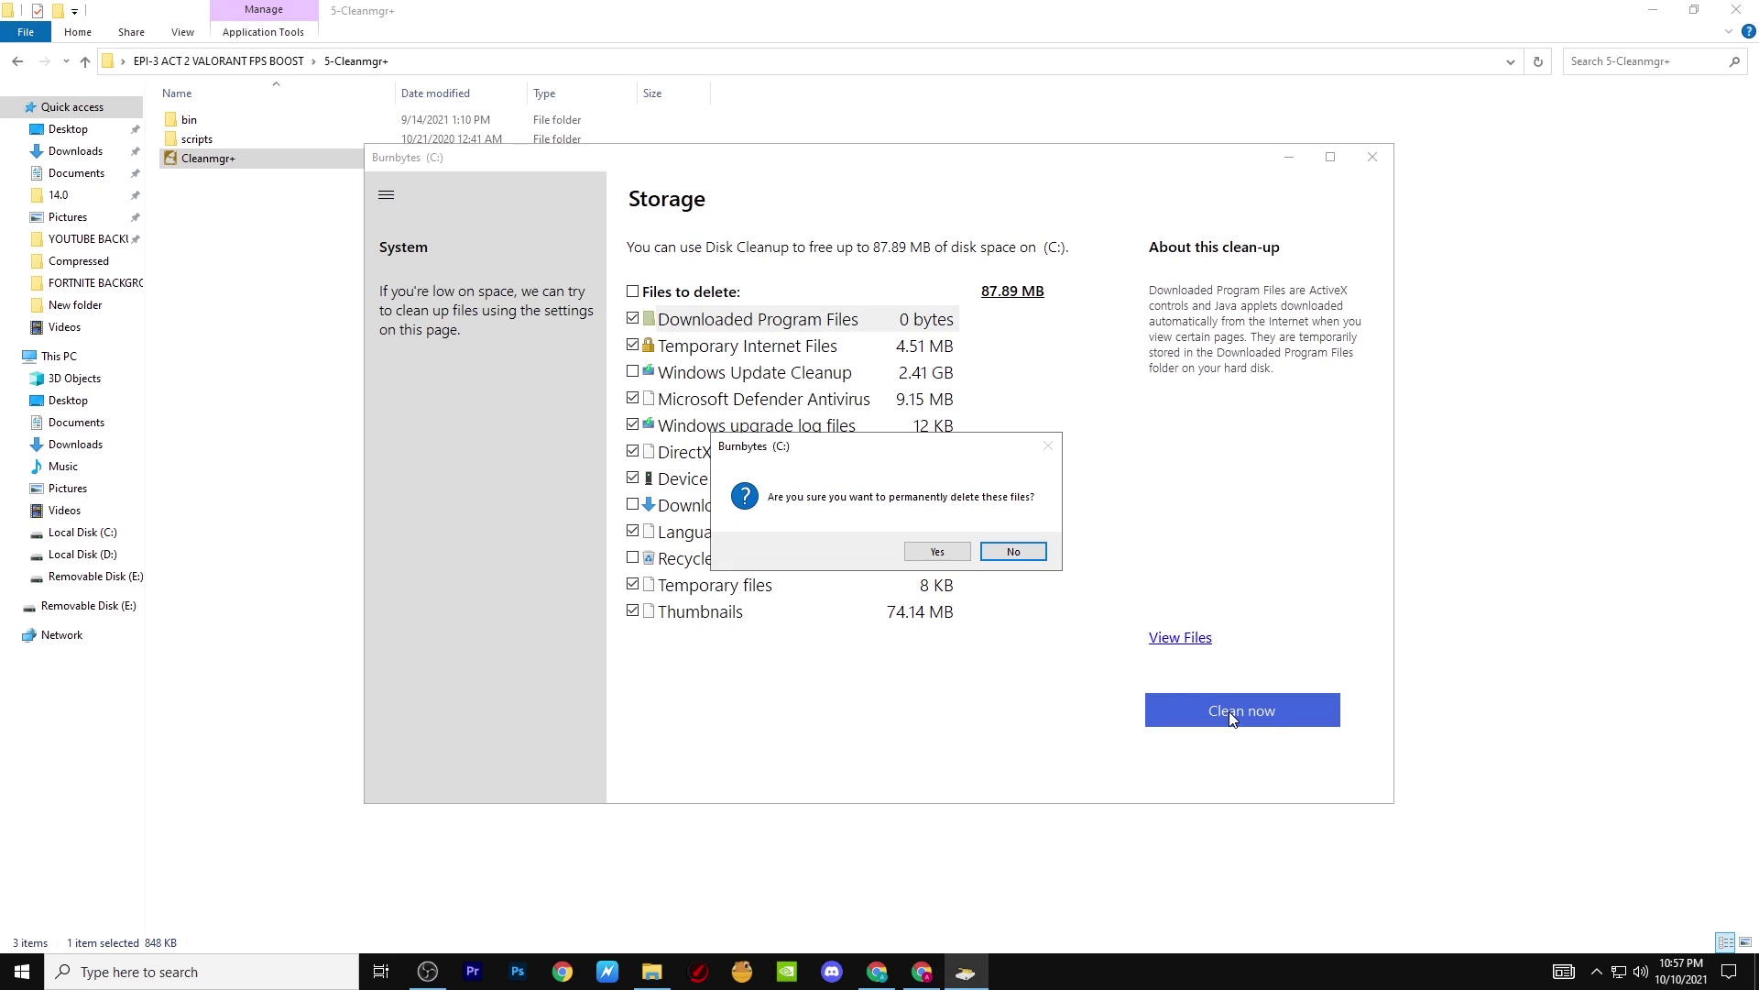
pyautogui.click(939, 553)
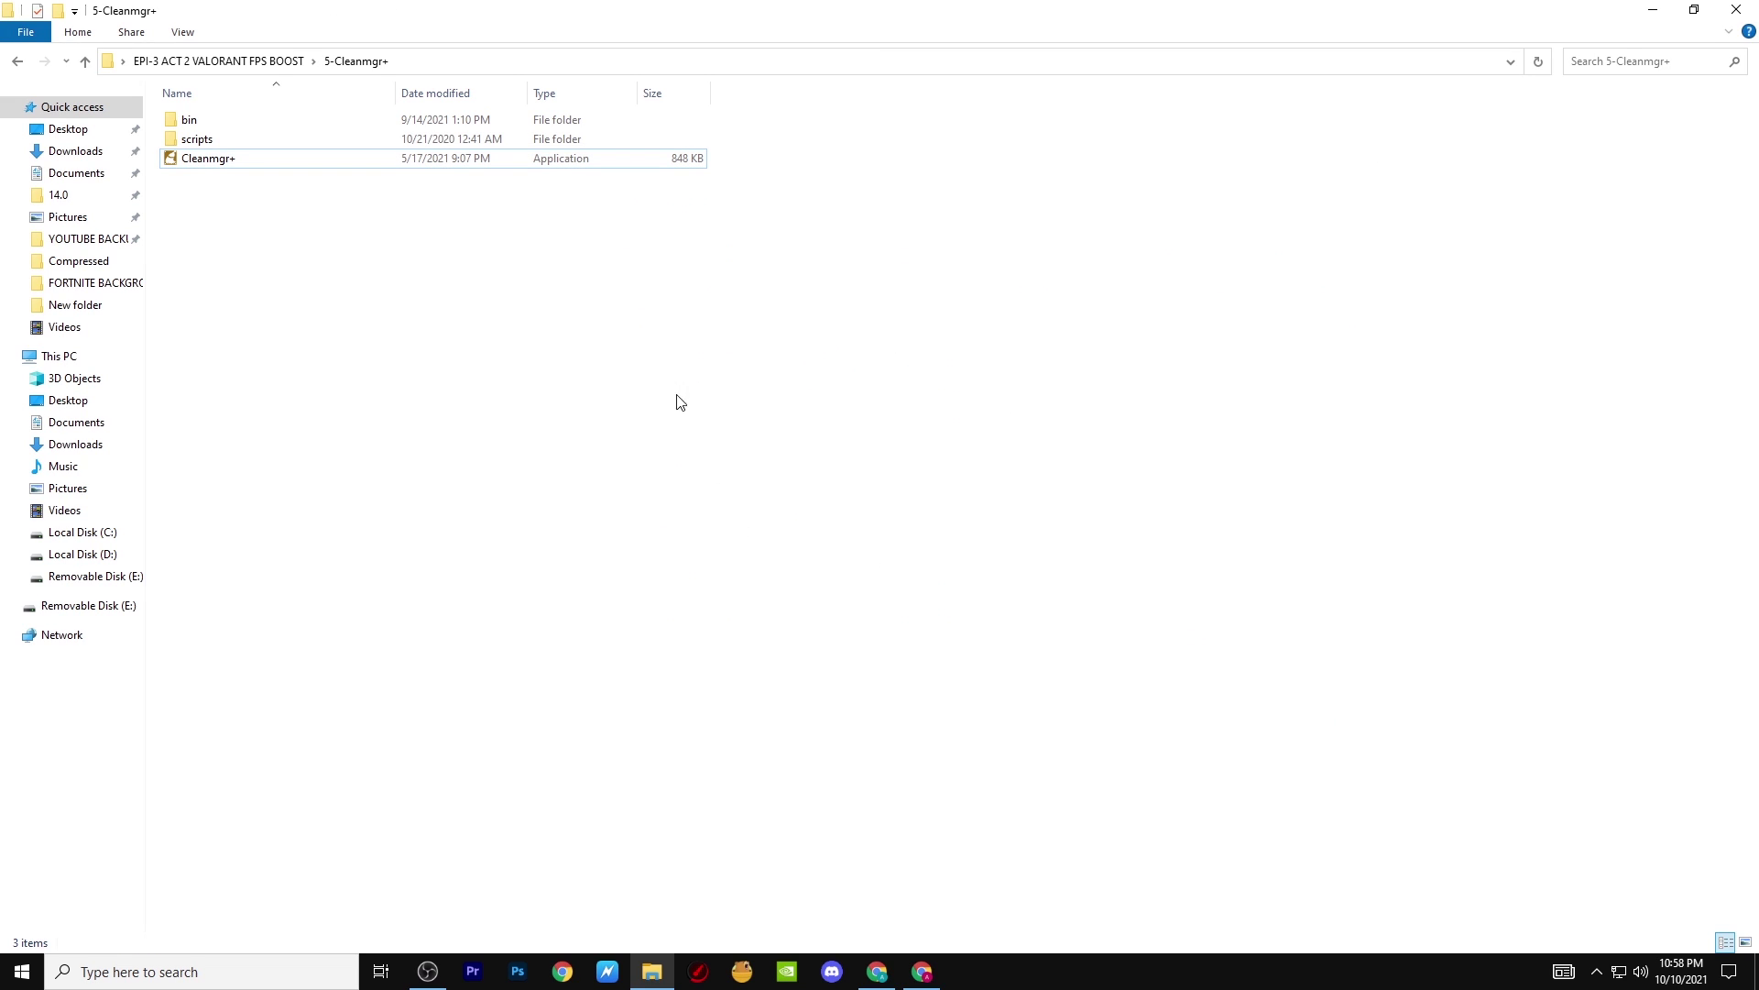
# Open the Commands text file in the 6-Timer Resolution subfolder, copy the line "bcdedit /set useplatformtick yes" and minimize Notepad.
pyautogui.press('BackSpace')
pyautogui.doubleClick(265, 216)
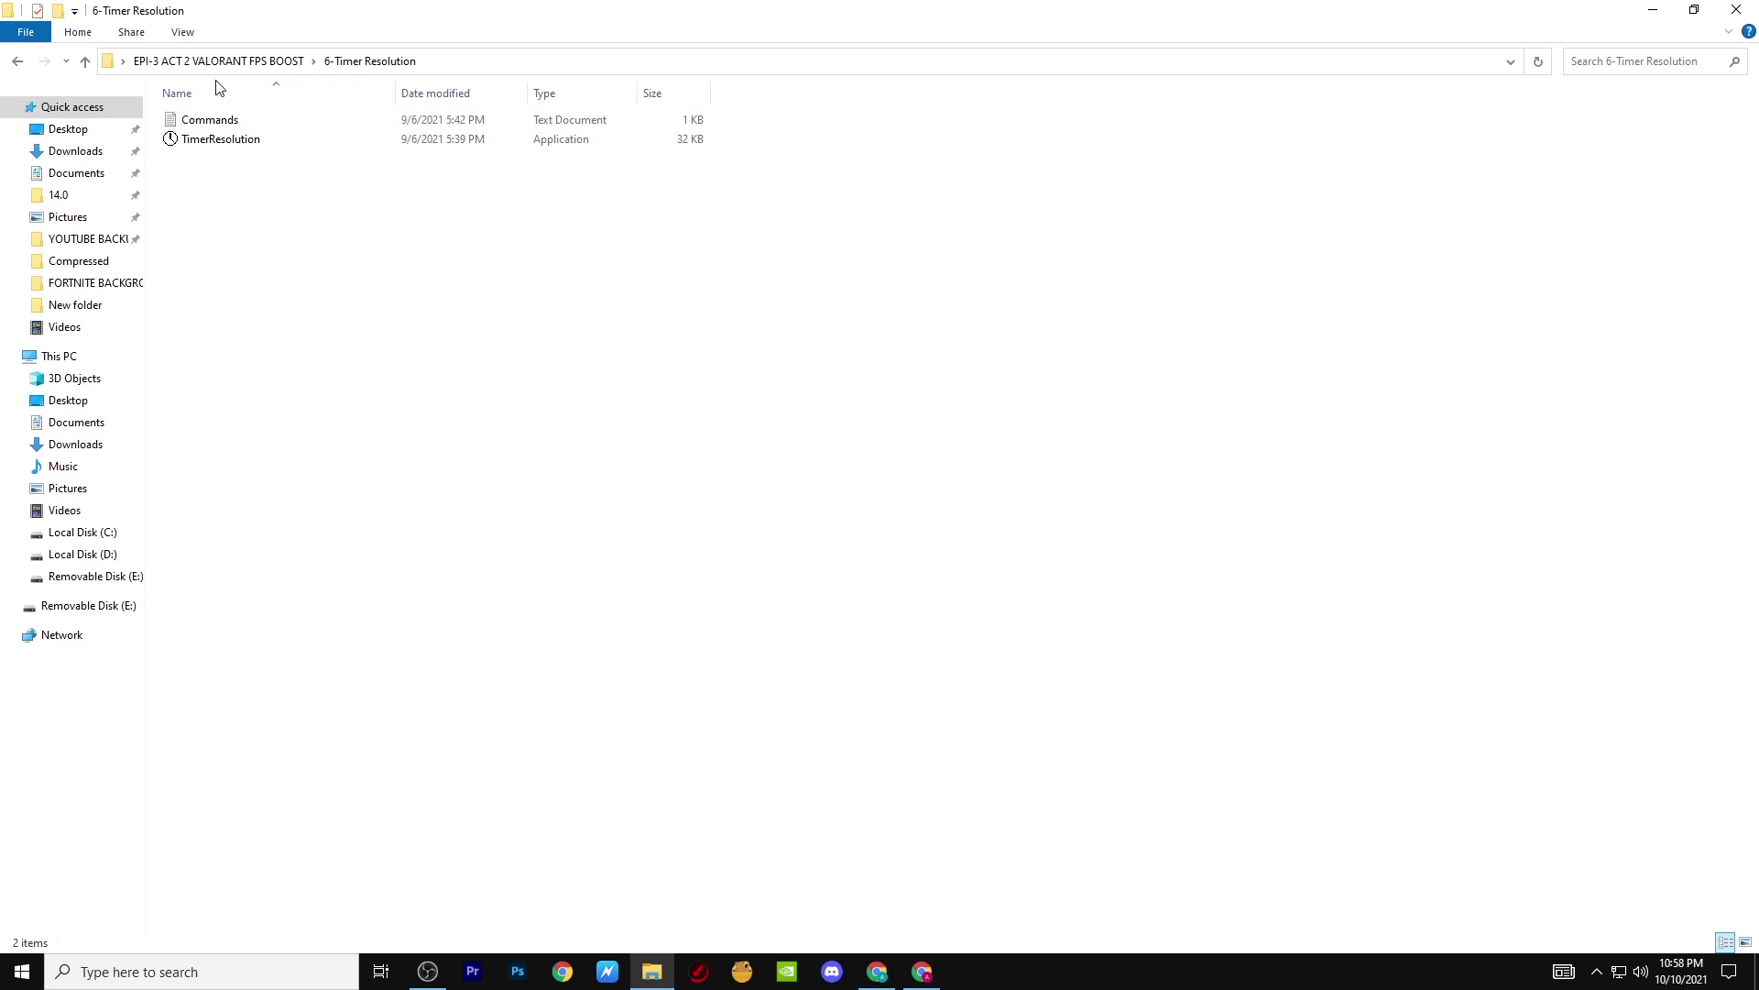
pyautogui.doubleClick(208, 120)
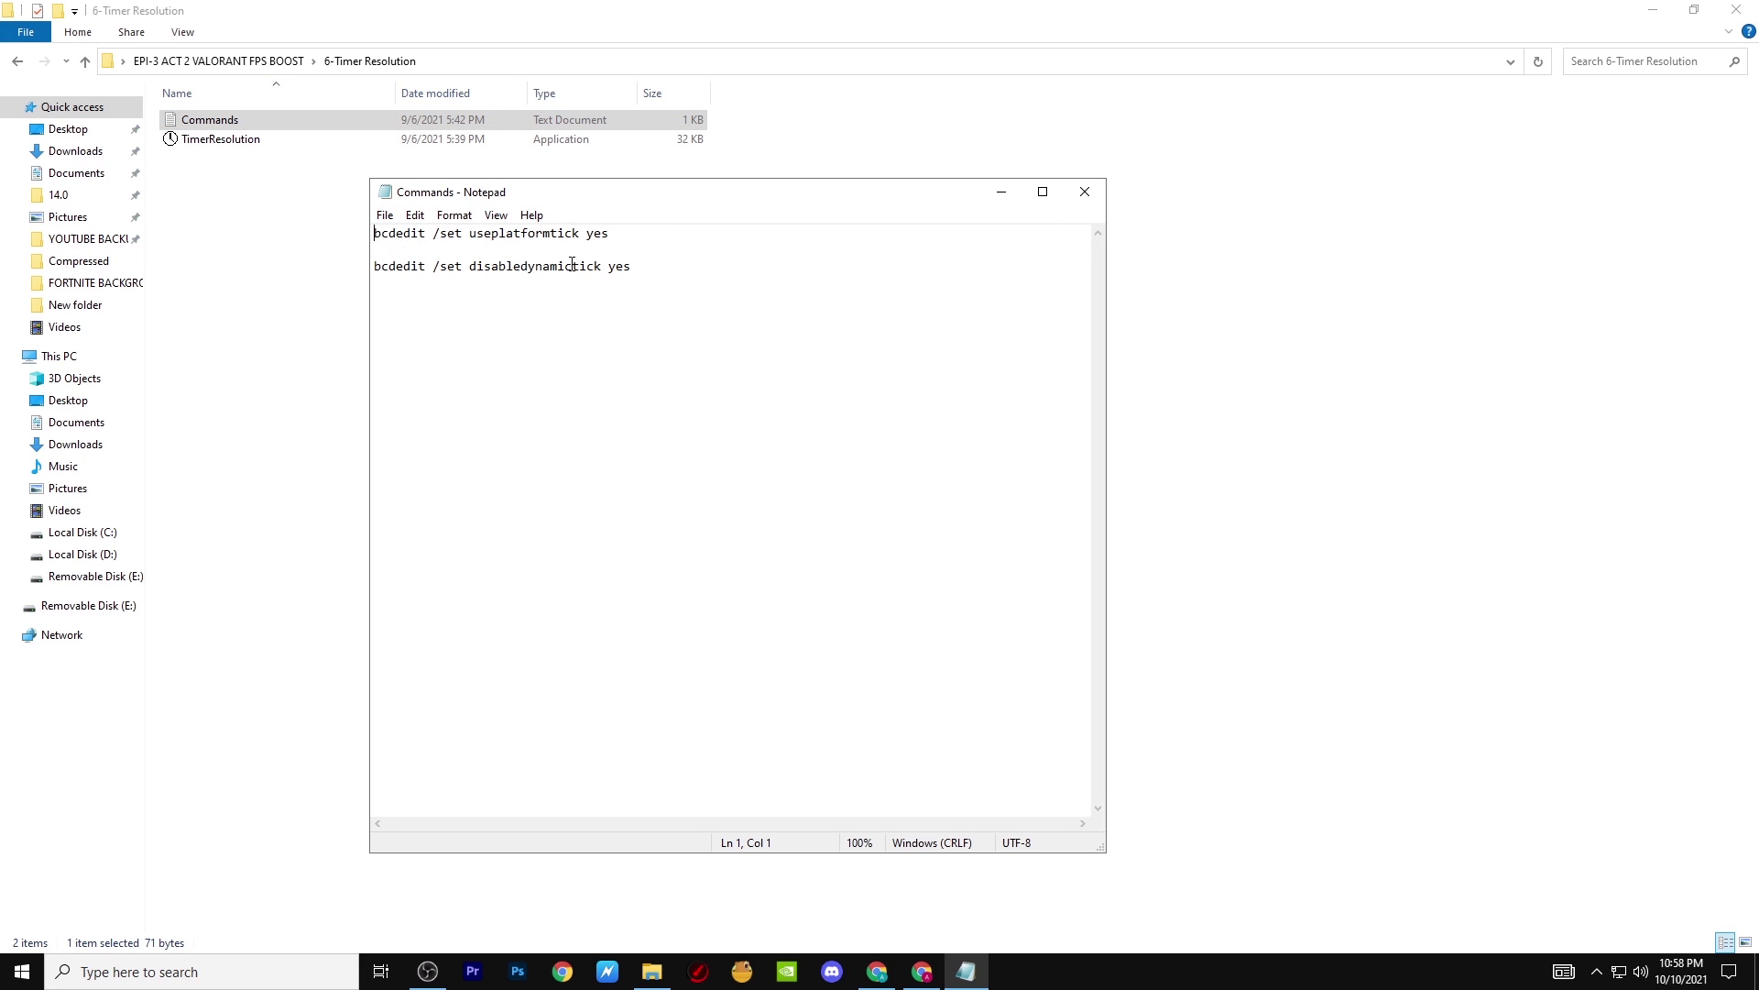
pyautogui.moveTo(605, 236); pyautogui.dragTo(381, 231)
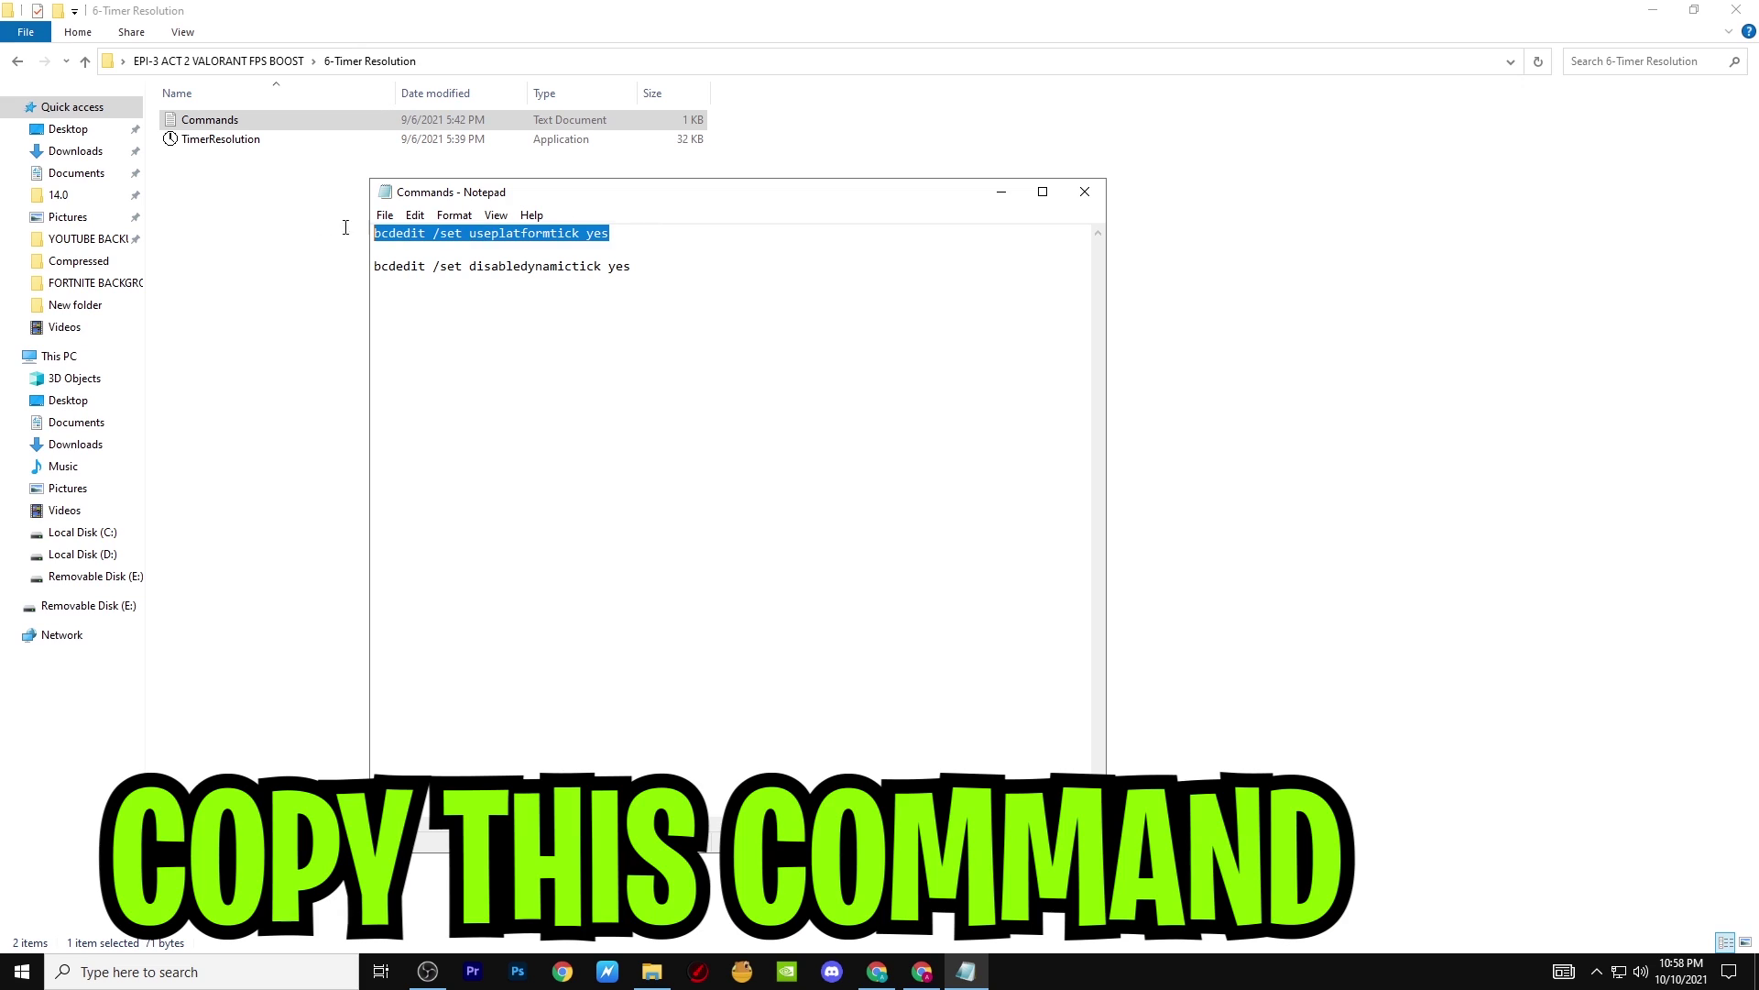
pyautogui.rightClick(417, 233)
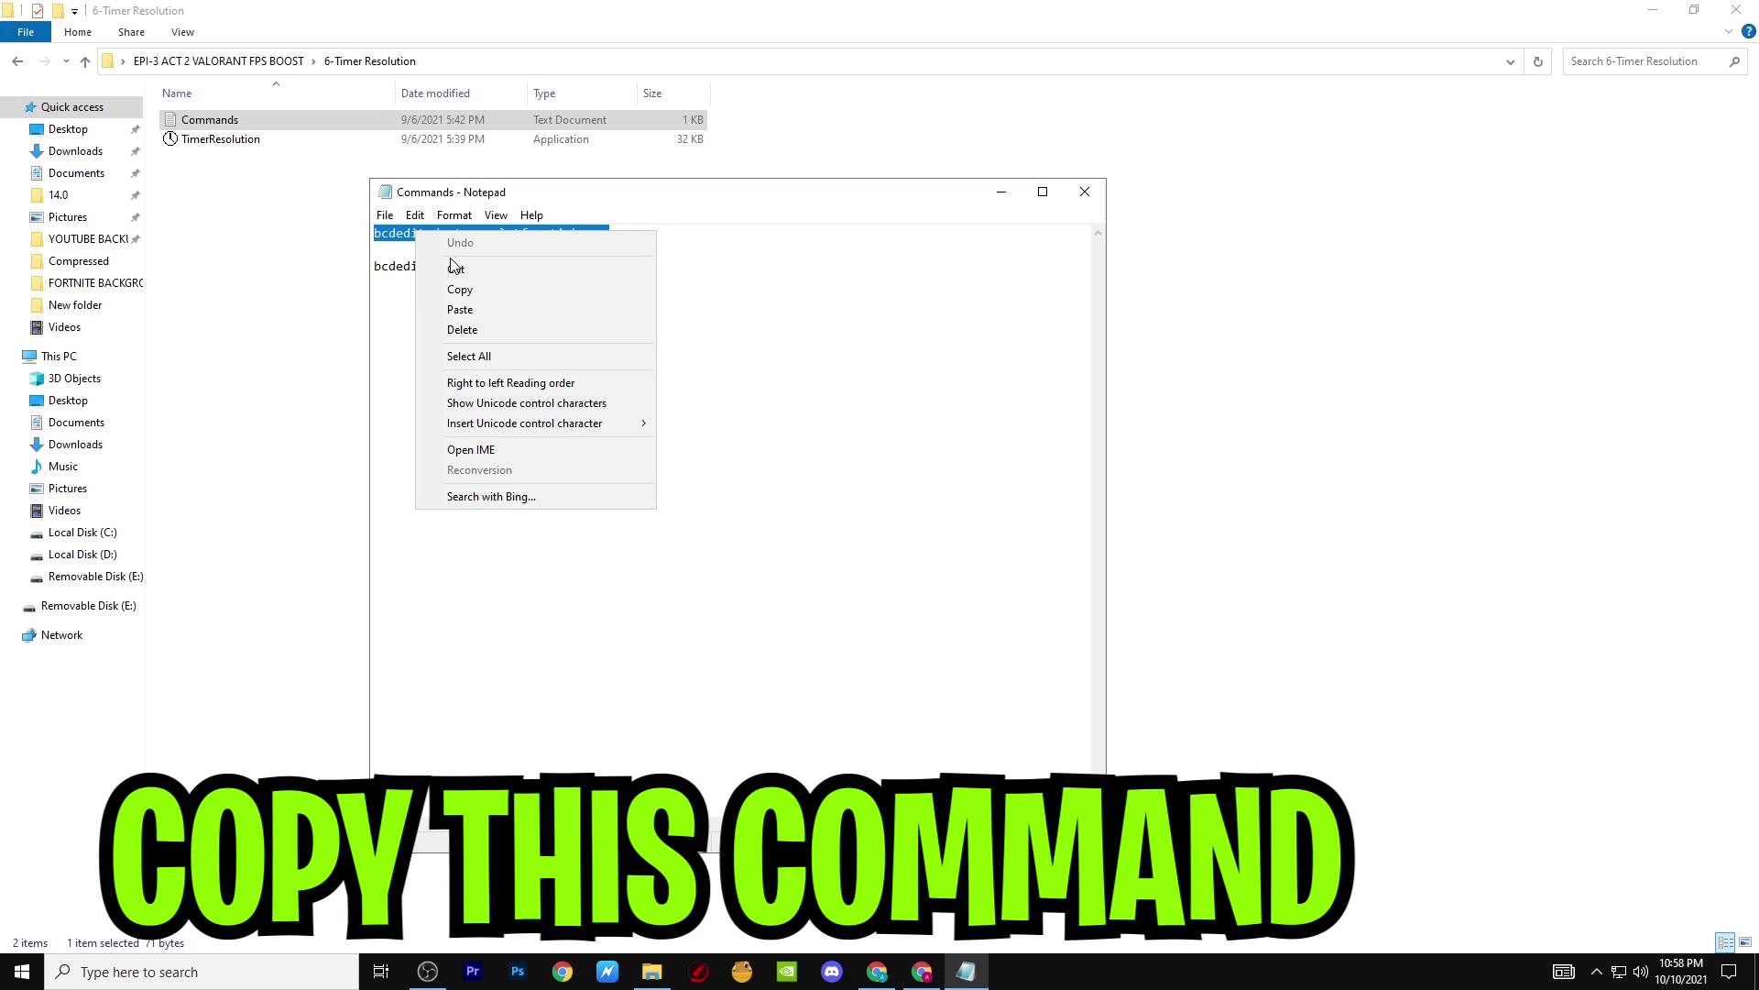
pyautogui.click(461, 291)
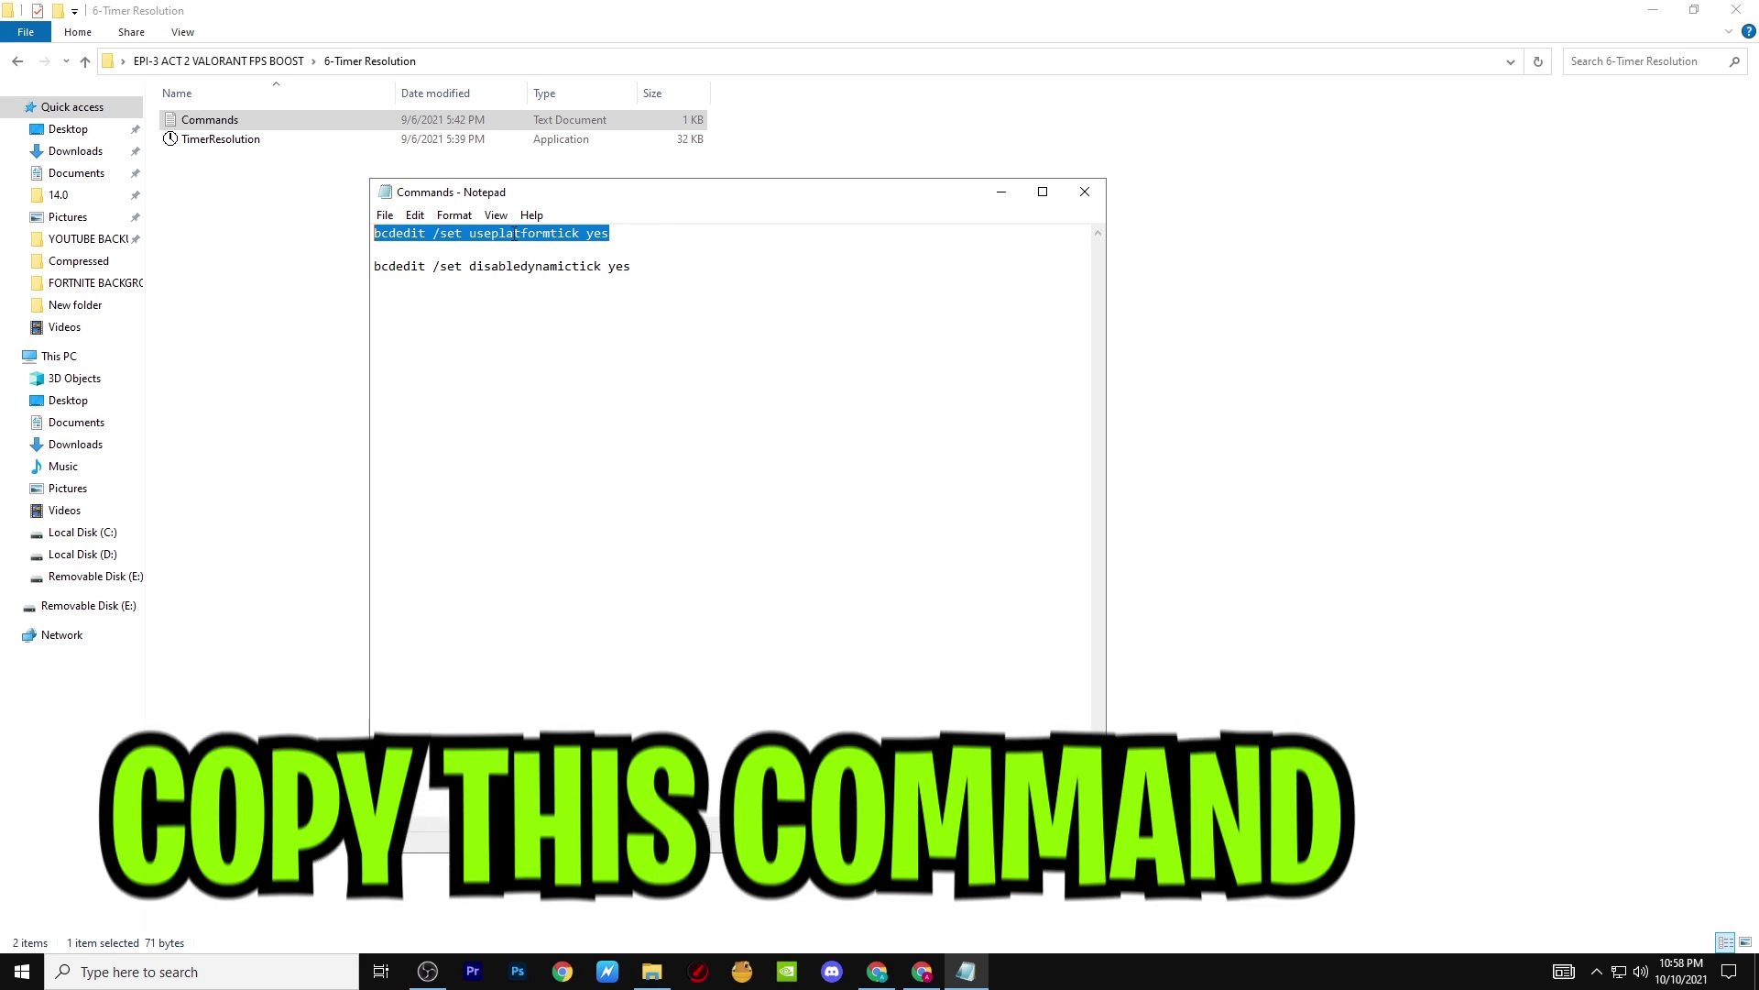
pyautogui.click(1001, 196)
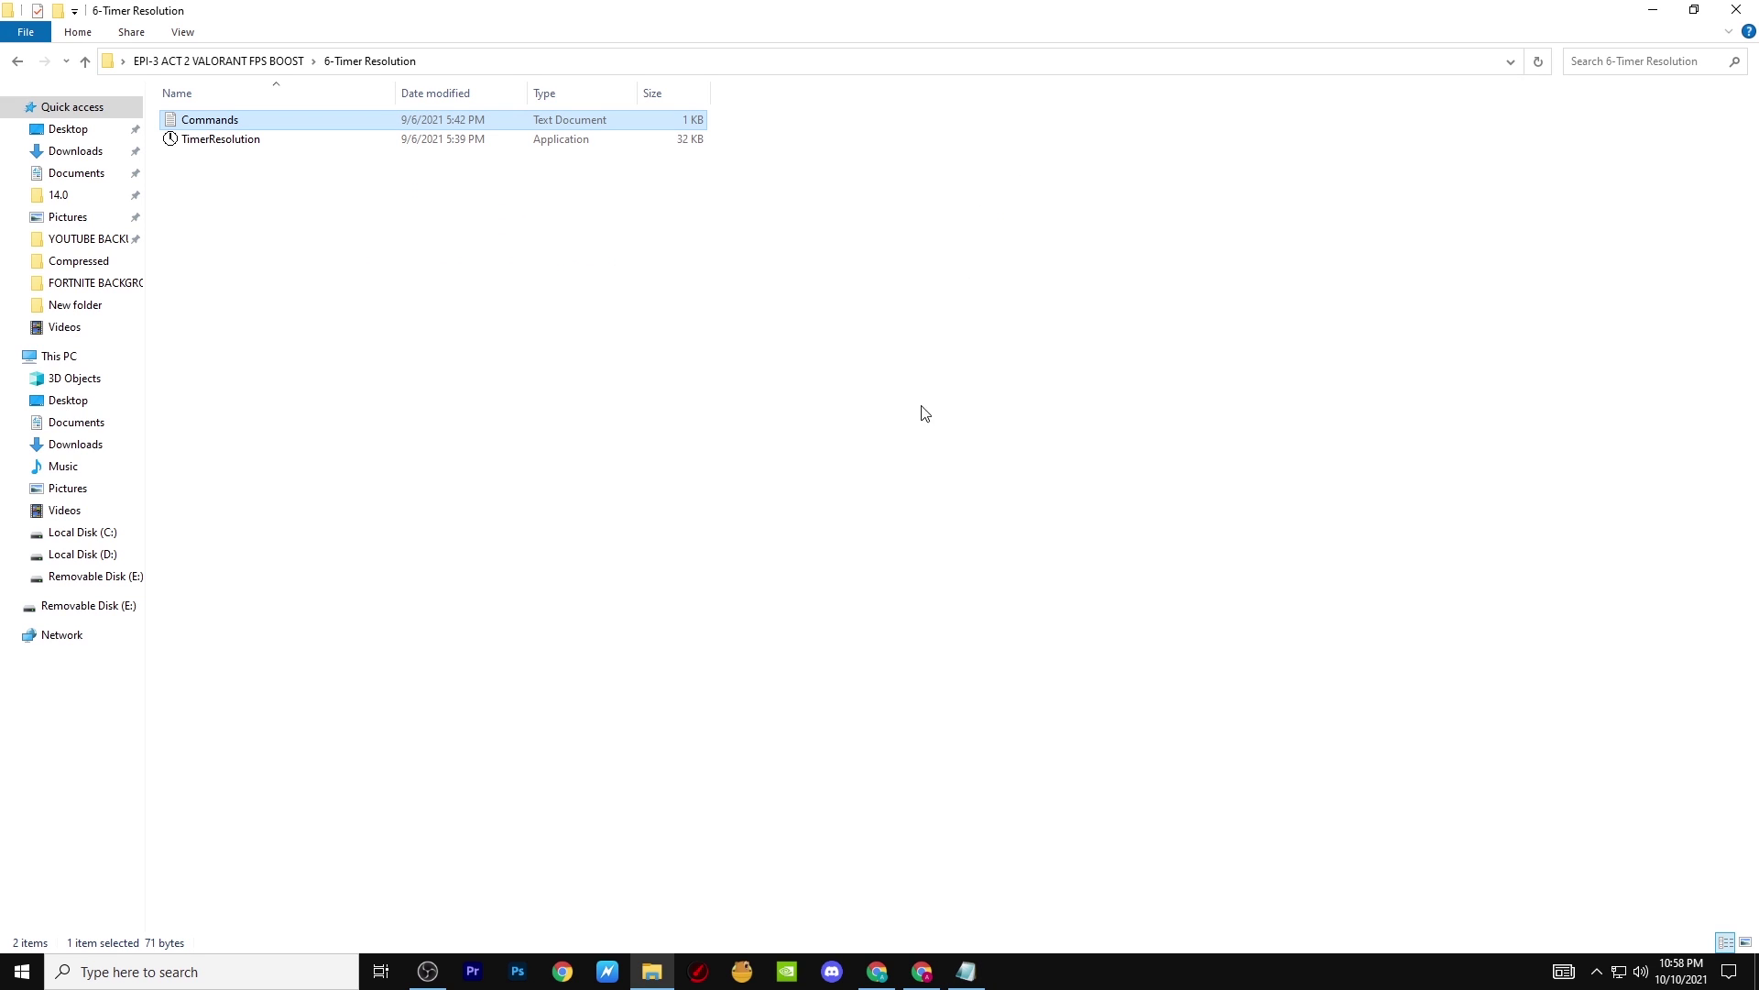
# Run the copied command "bcdedit /set useplatformtick yes" in Command Prompt as administrator, and close the prompt.
pyautogui.click(295, 979)
pyautogui.write('command')
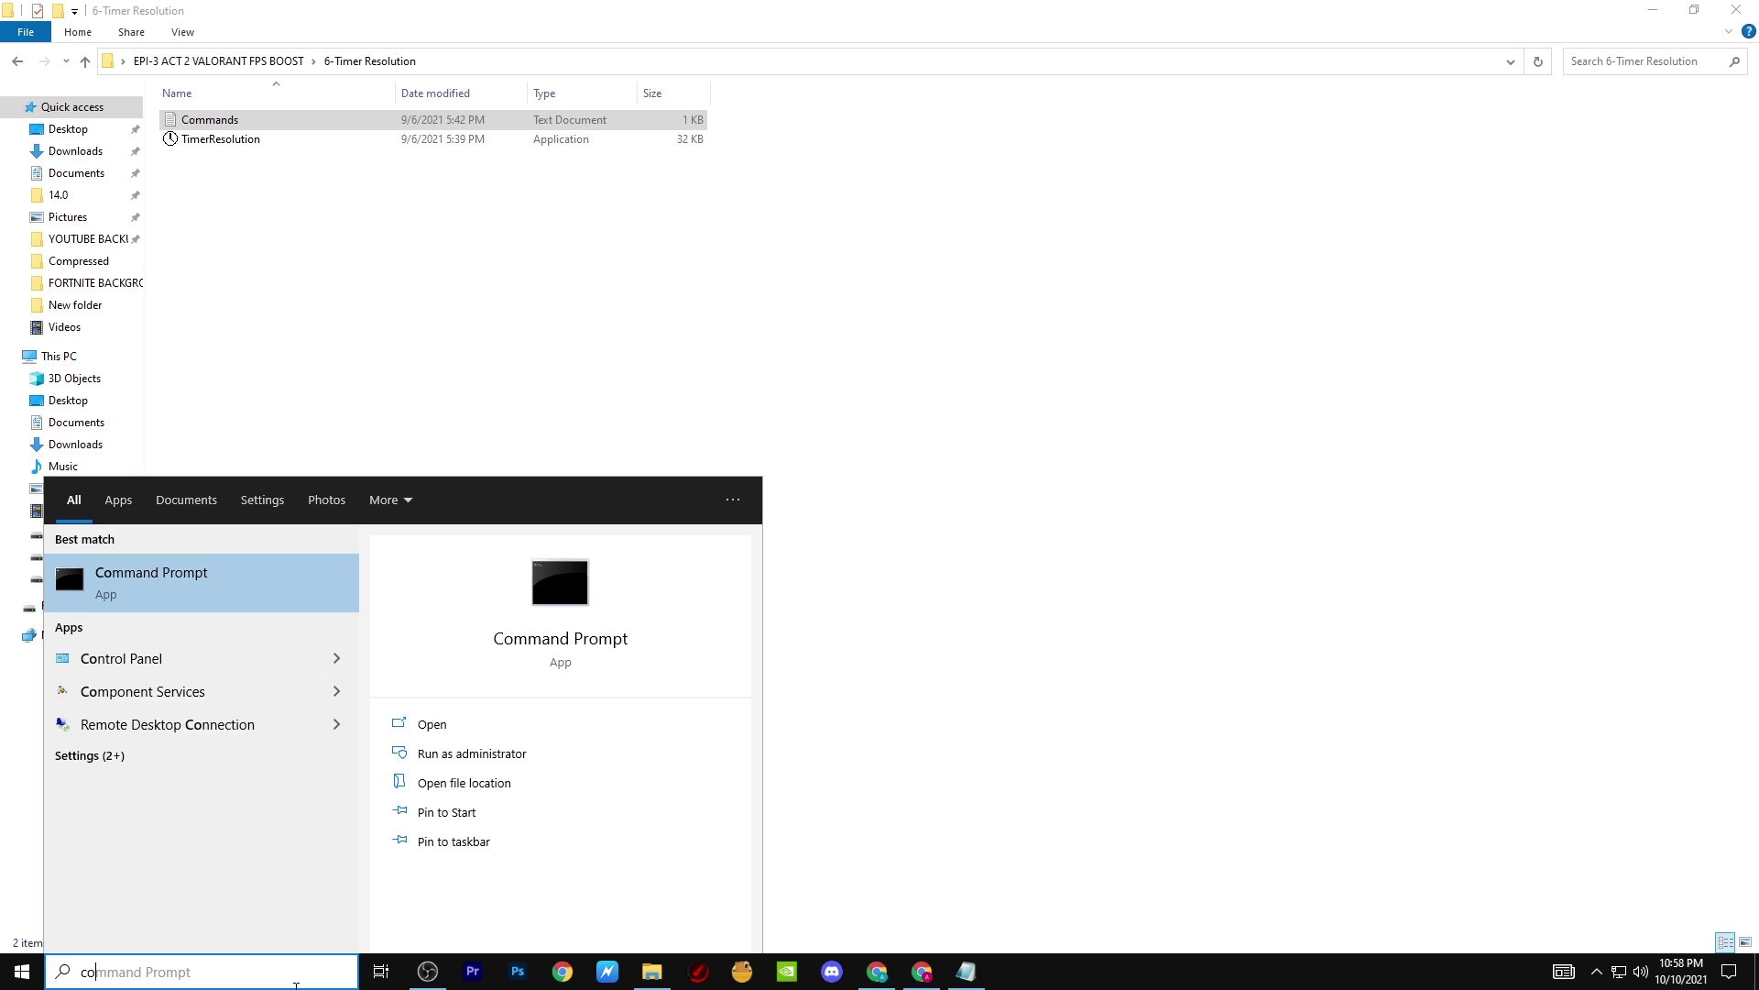
pyautogui.hotkey('ctrl', 'shift', 'Return')
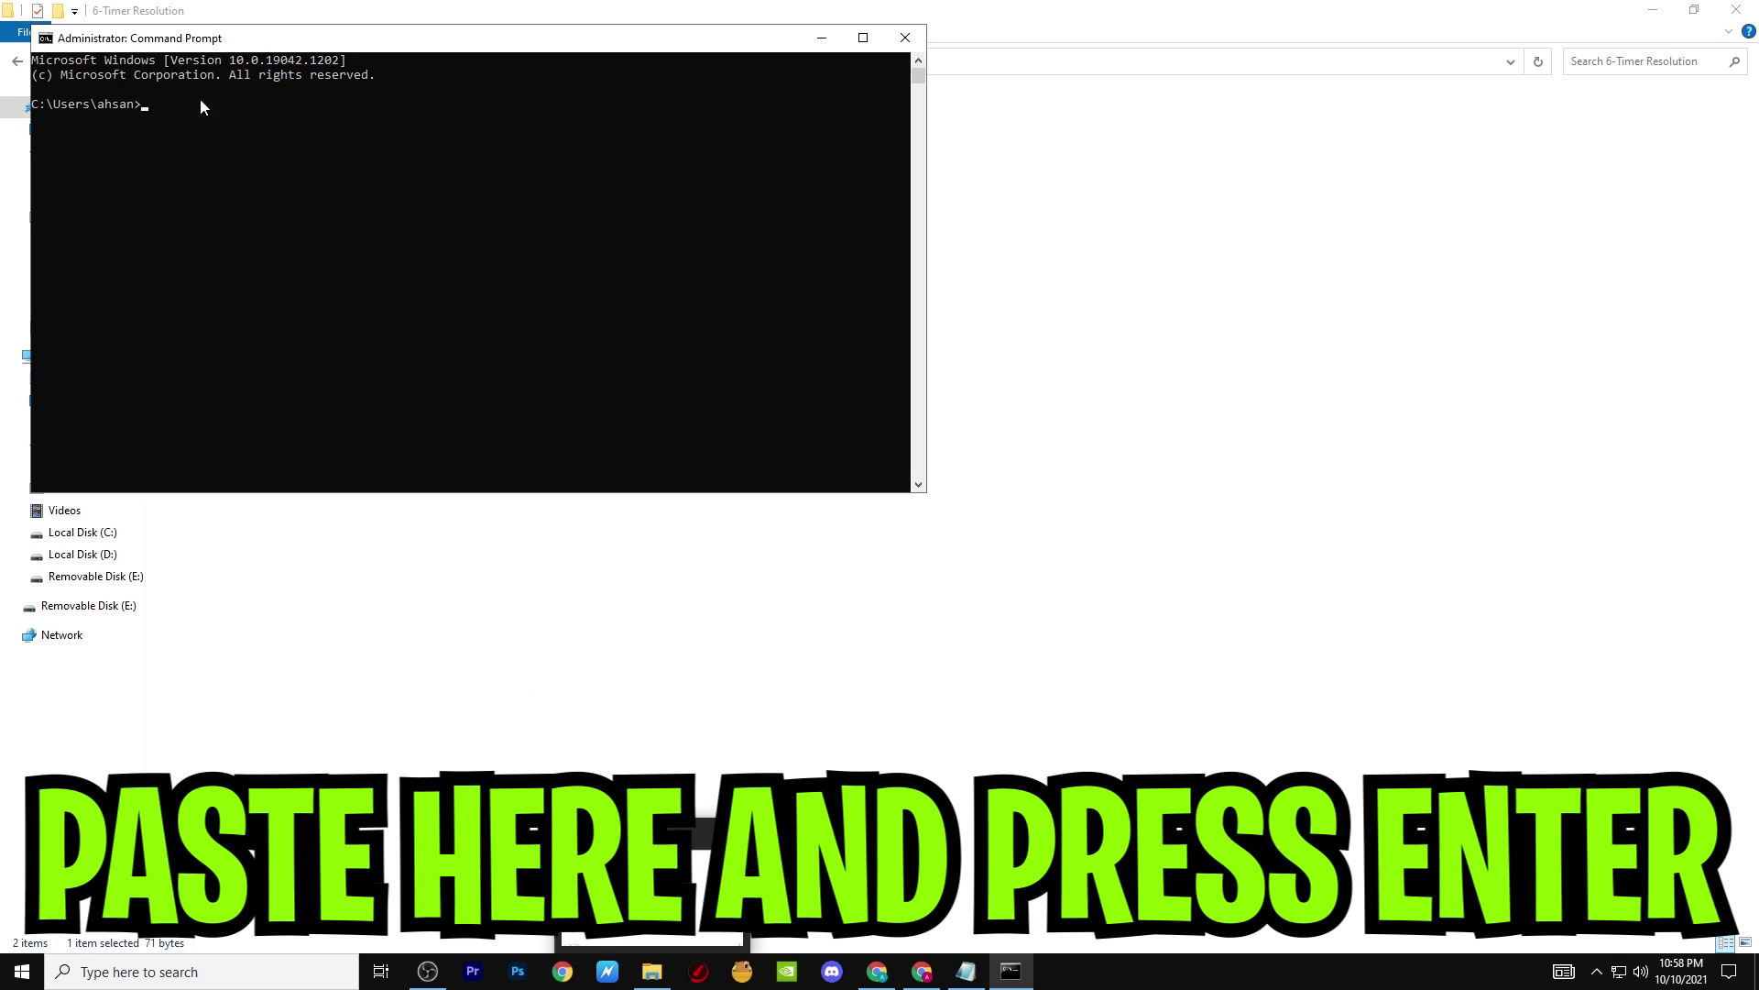
pyautogui.hotkey('ctrl', 'v')
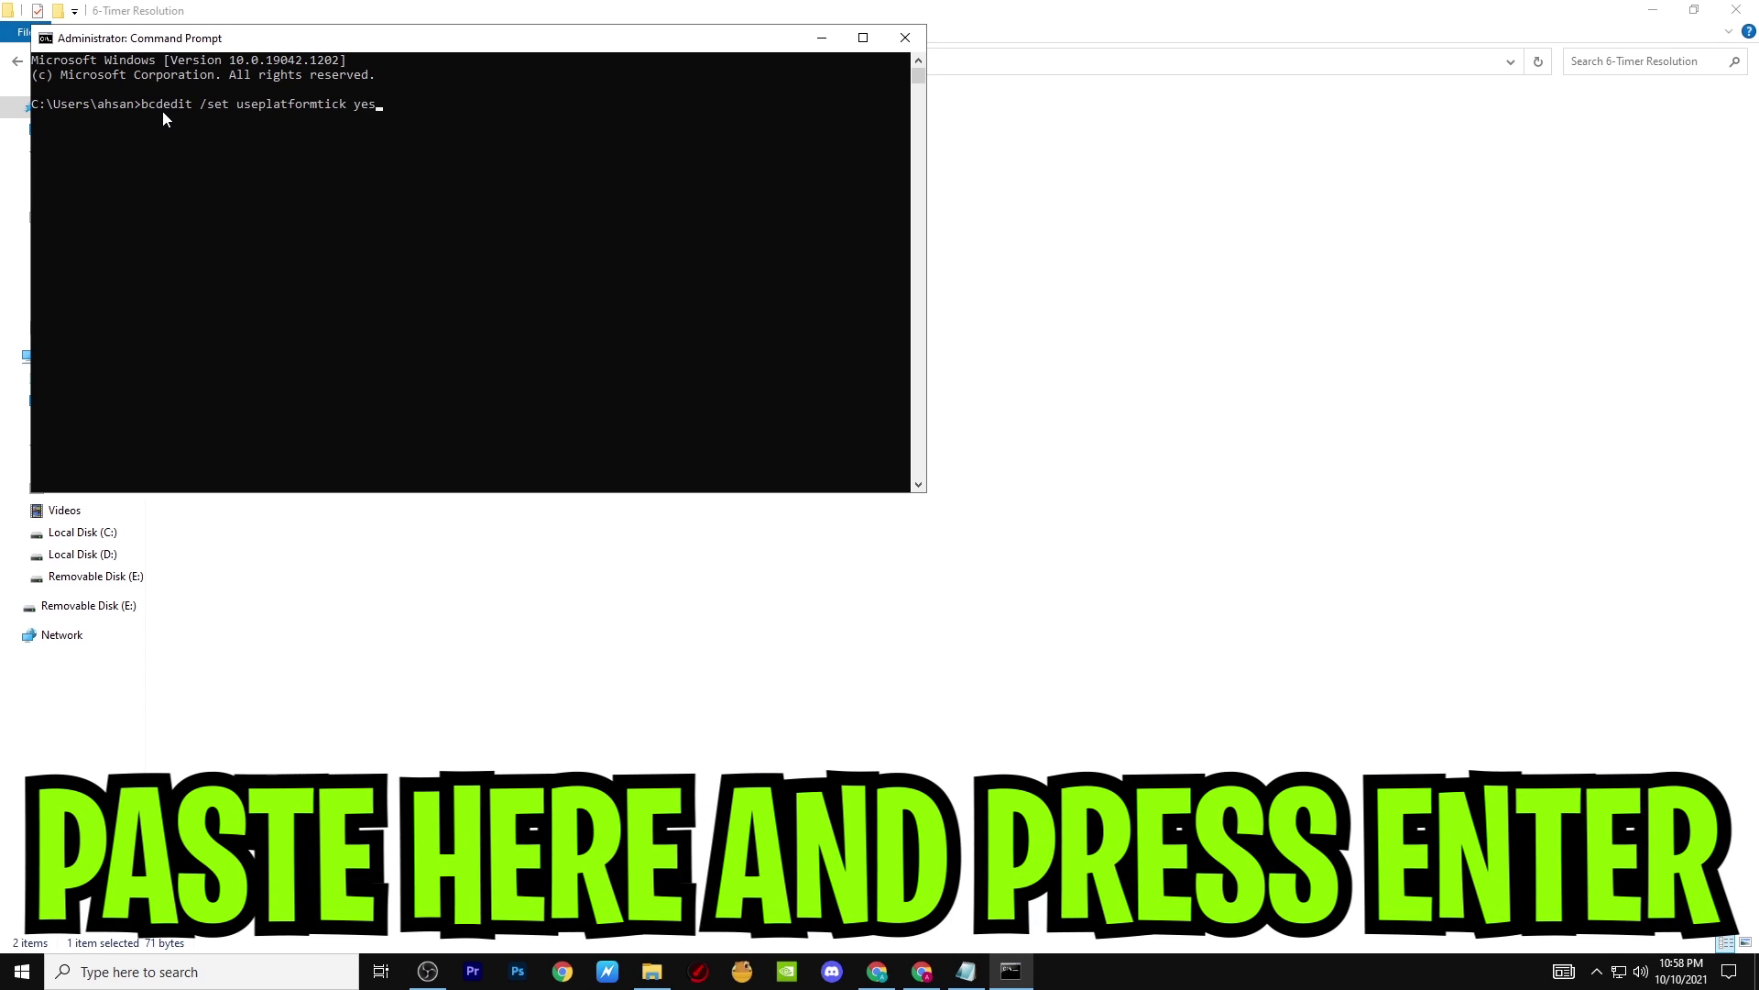
pyautogui.press('Return')
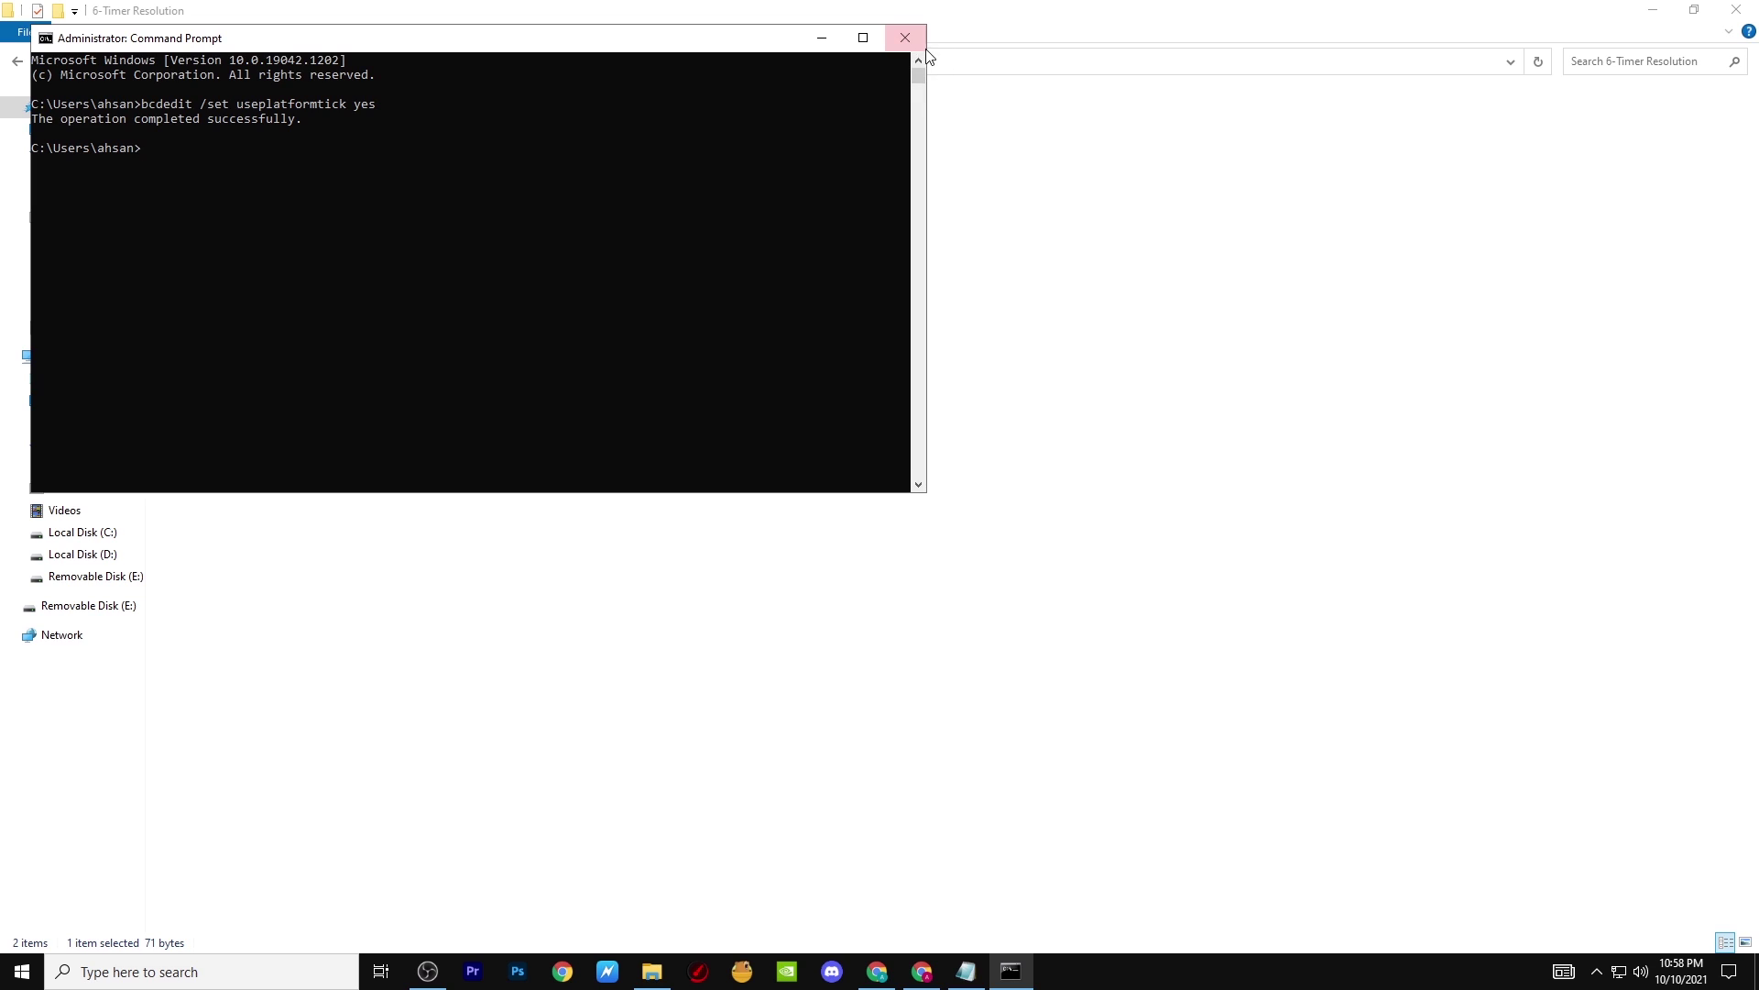
pyautogui.click(905, 37)
# Launch TimerResolution, set the timer to its maximum resolution, and leave it minimized while closing the folder window.
pyautogui.doubleClick(241, 139)
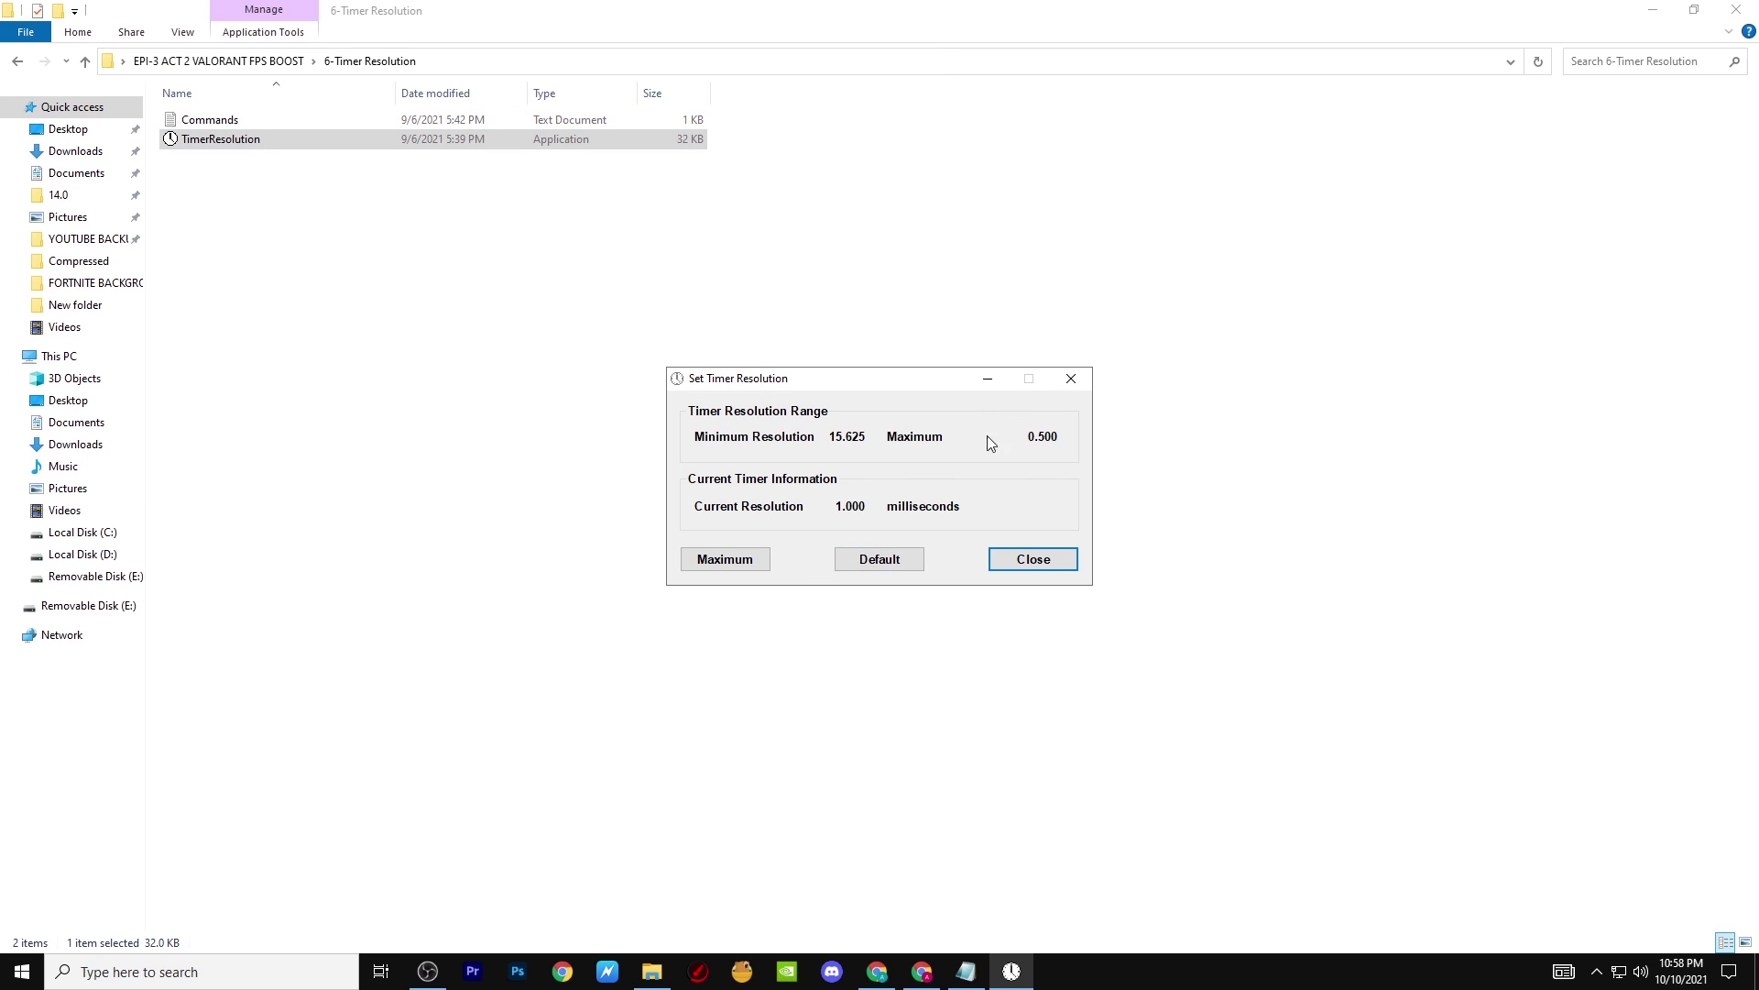
pyautogui.click(894, 561)
pyautogui.click(755, 564)
pyautogui.click(987, 378)
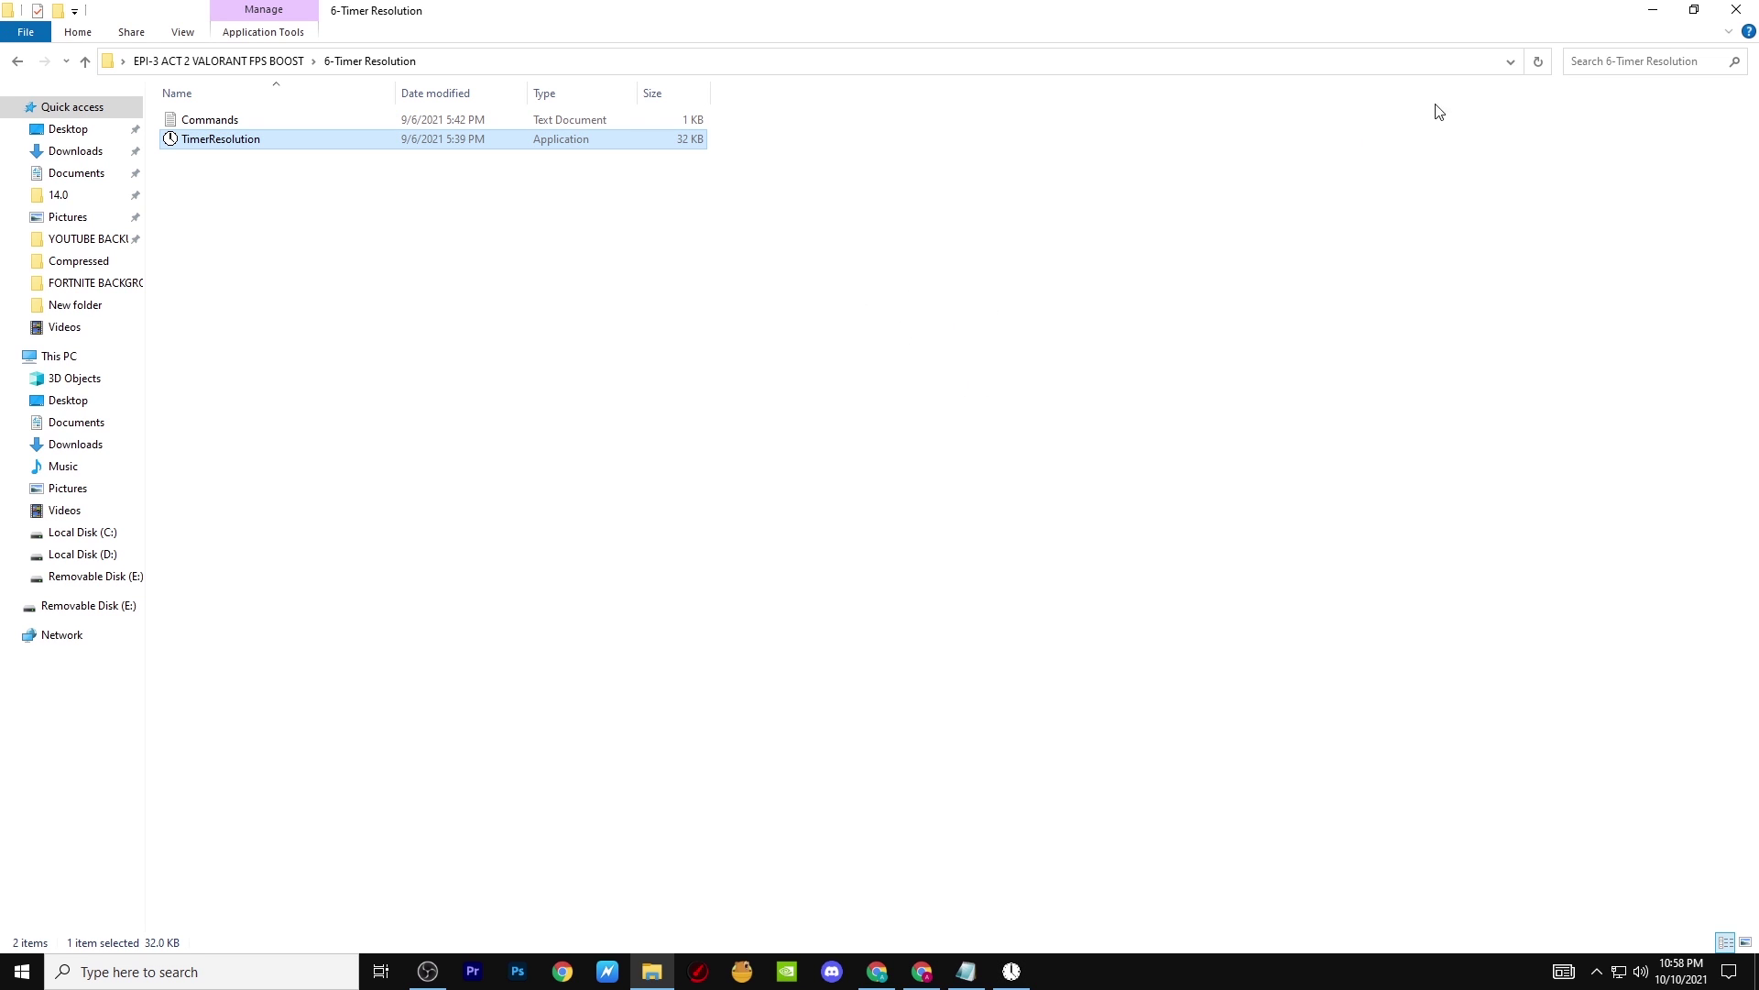
pyautogui.click(1736, 10)
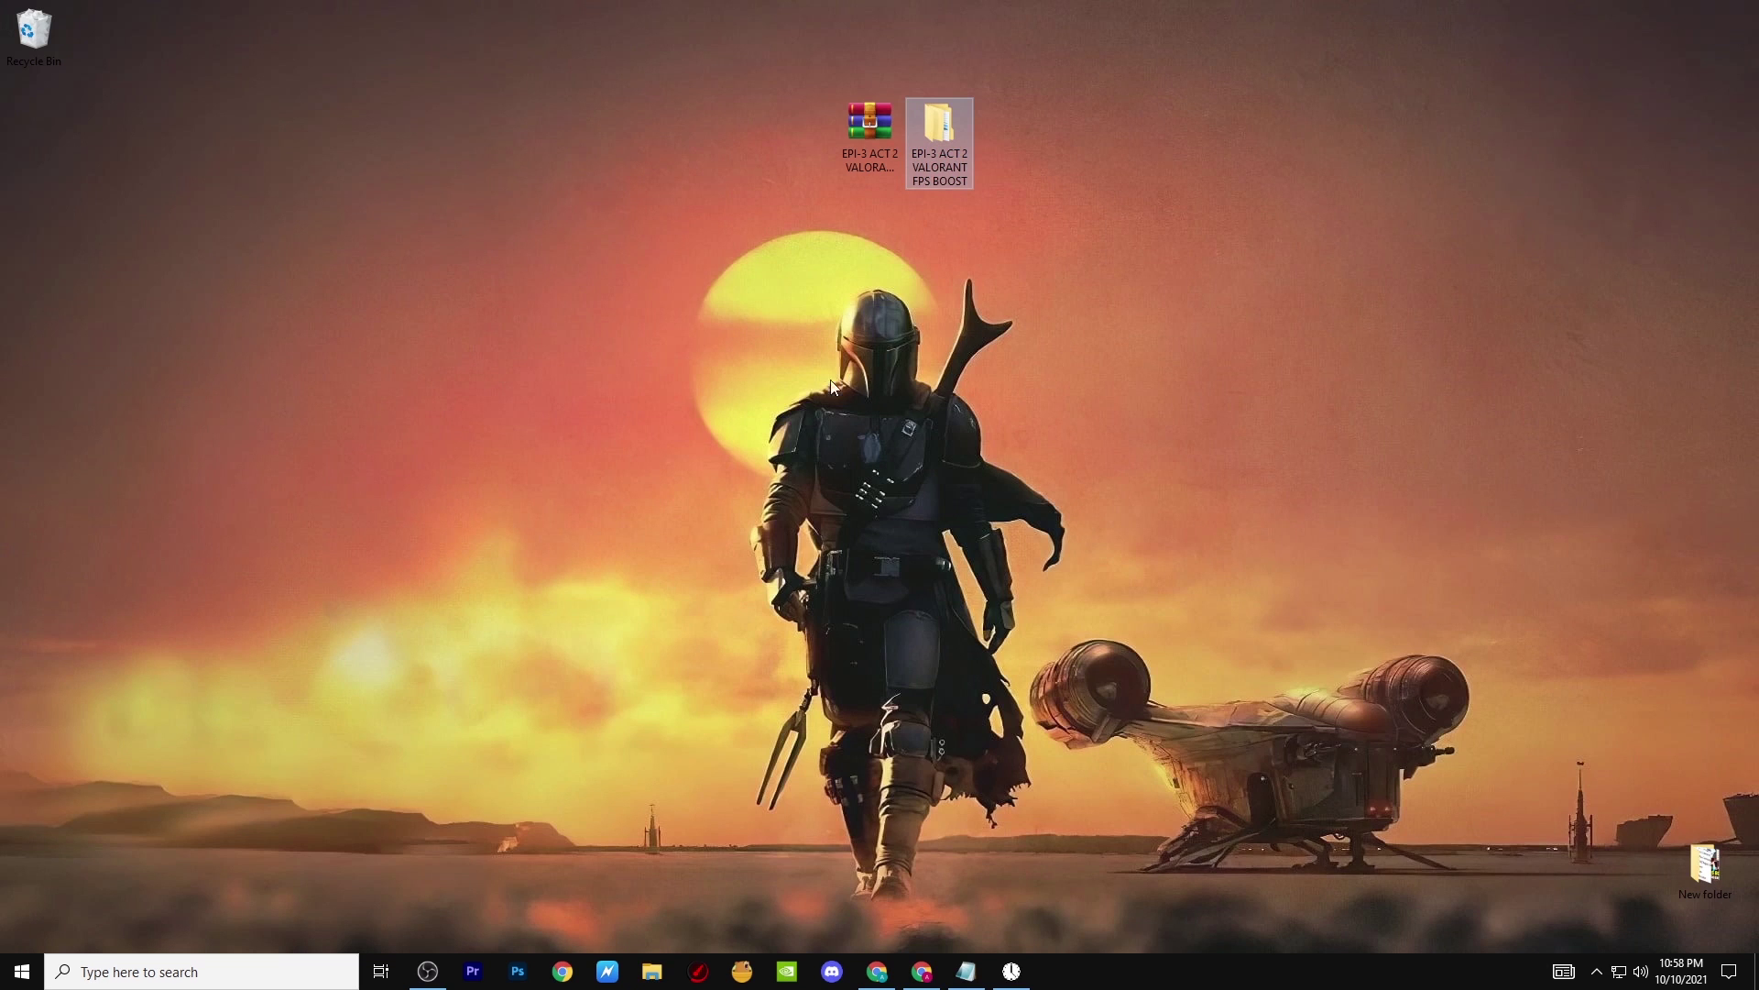
# Search Windows for System Configuration, launch it, and open the advanced boot options for the Windows 10 installation.
pyautogui.click(184, 985)
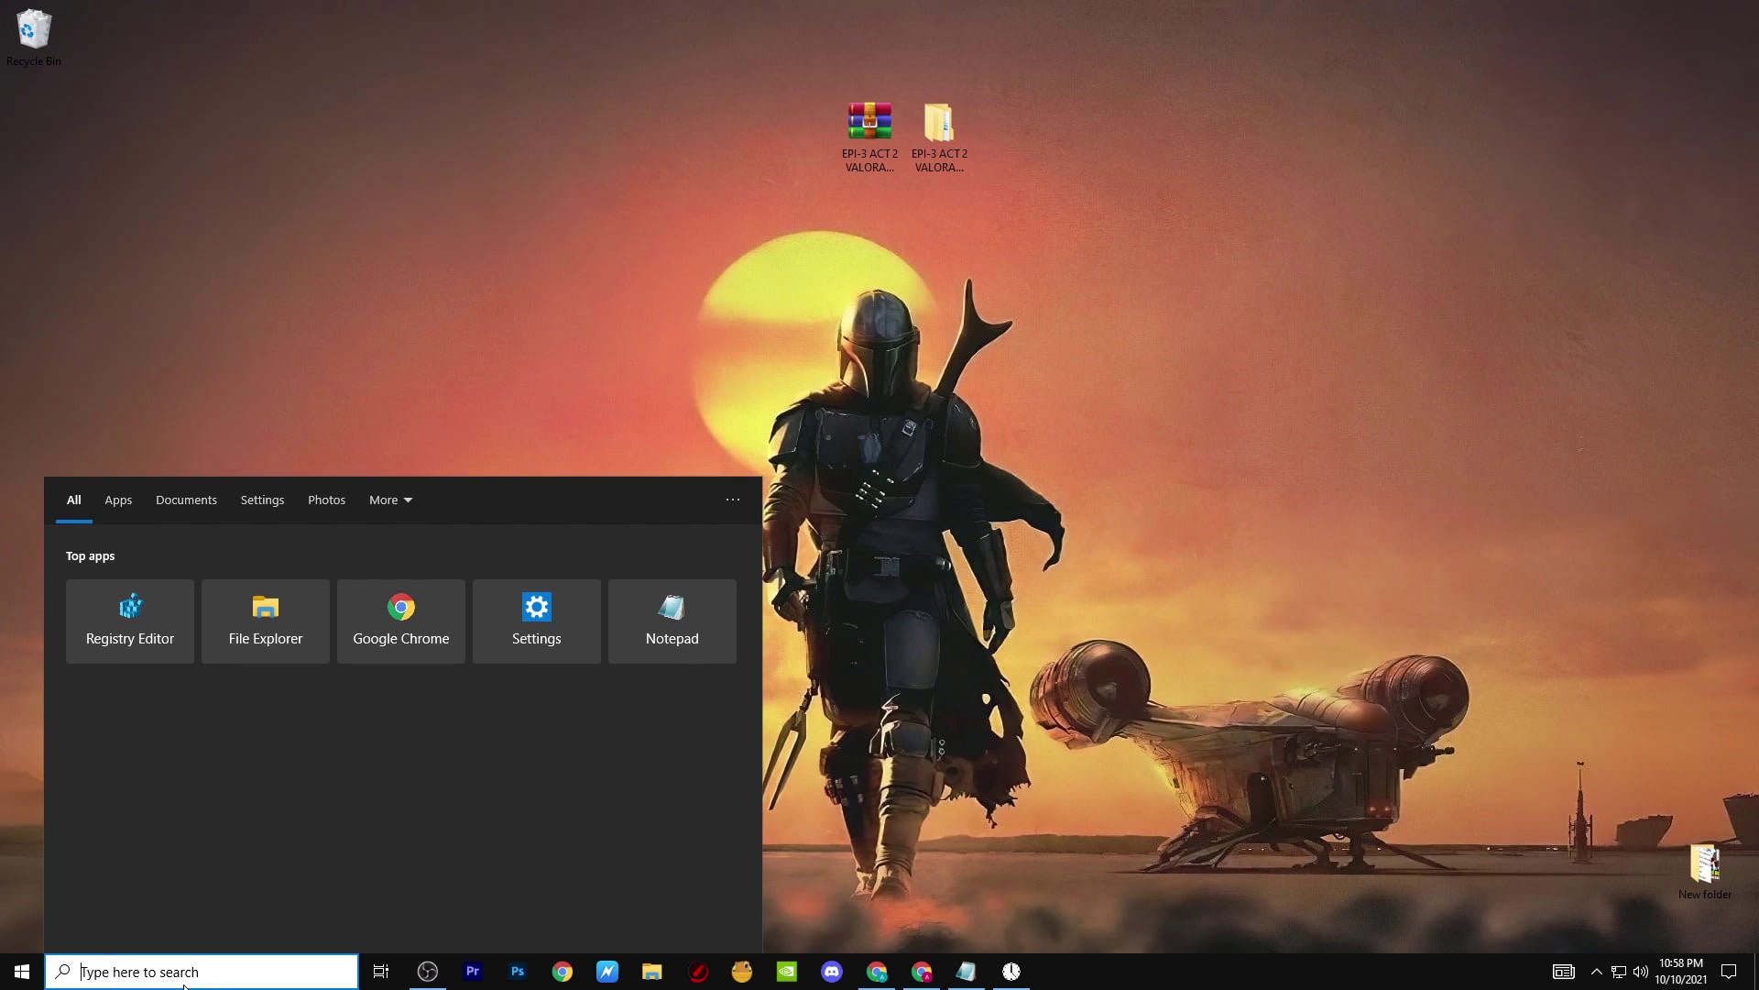
pyautogui.write('sys')
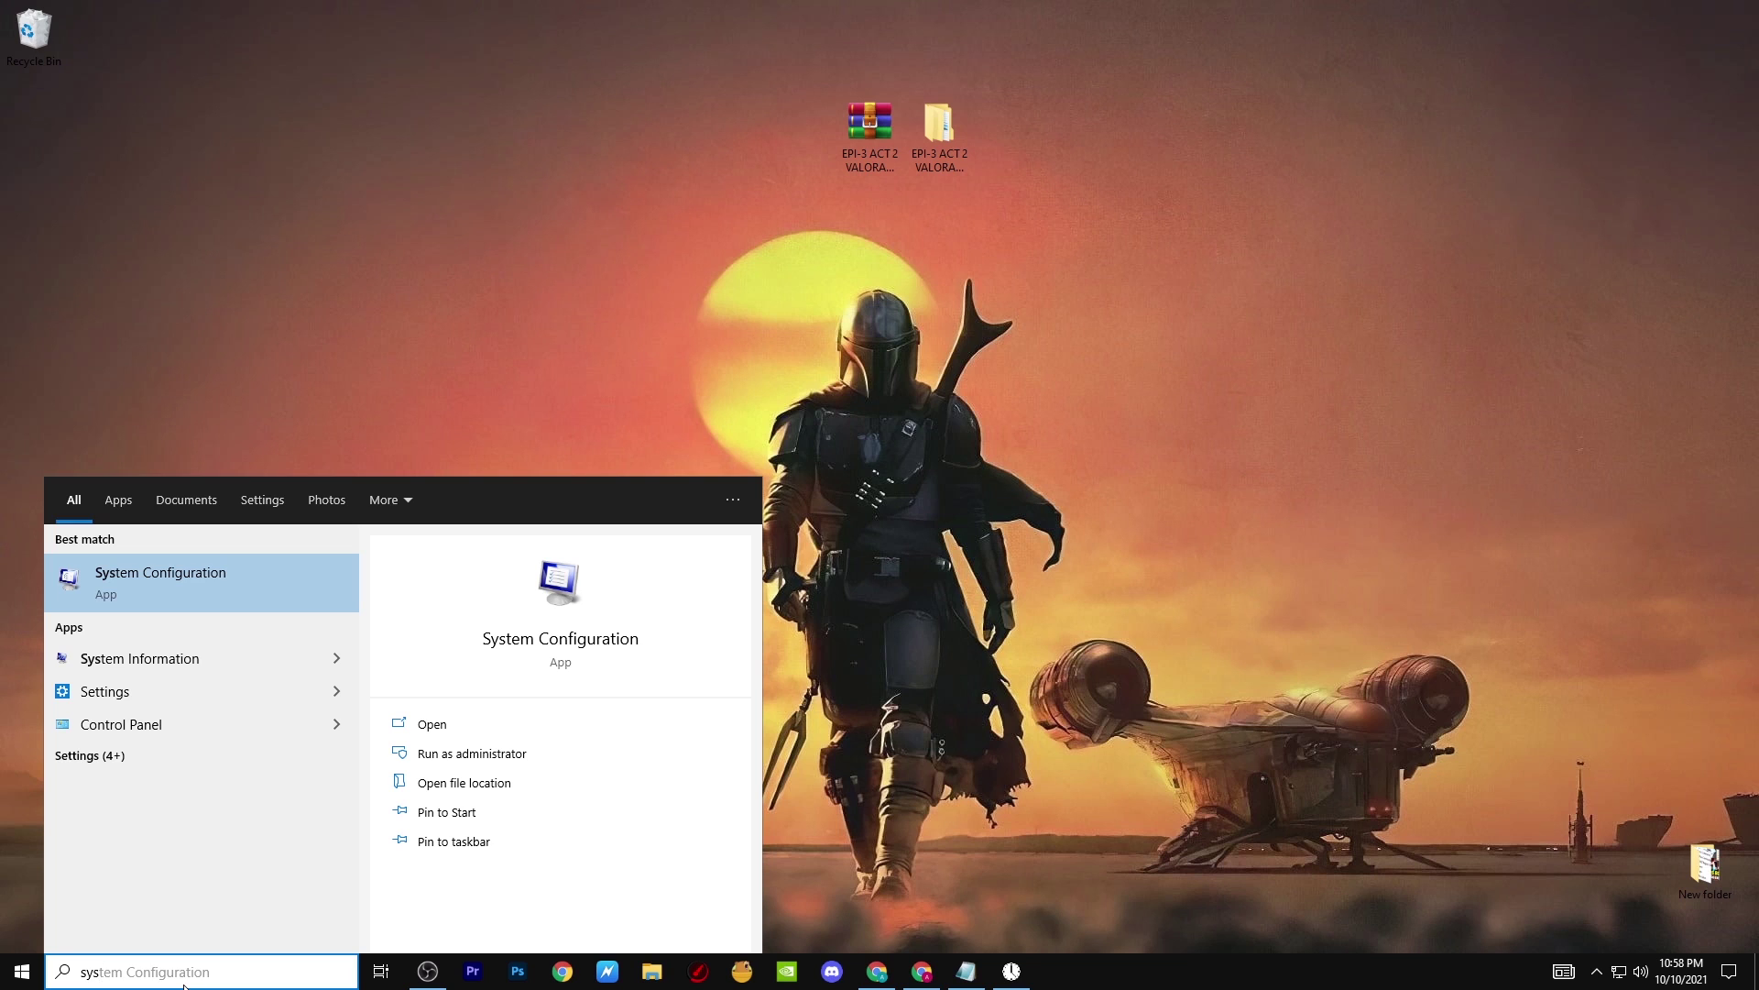
pyautogui.click(210, 587)
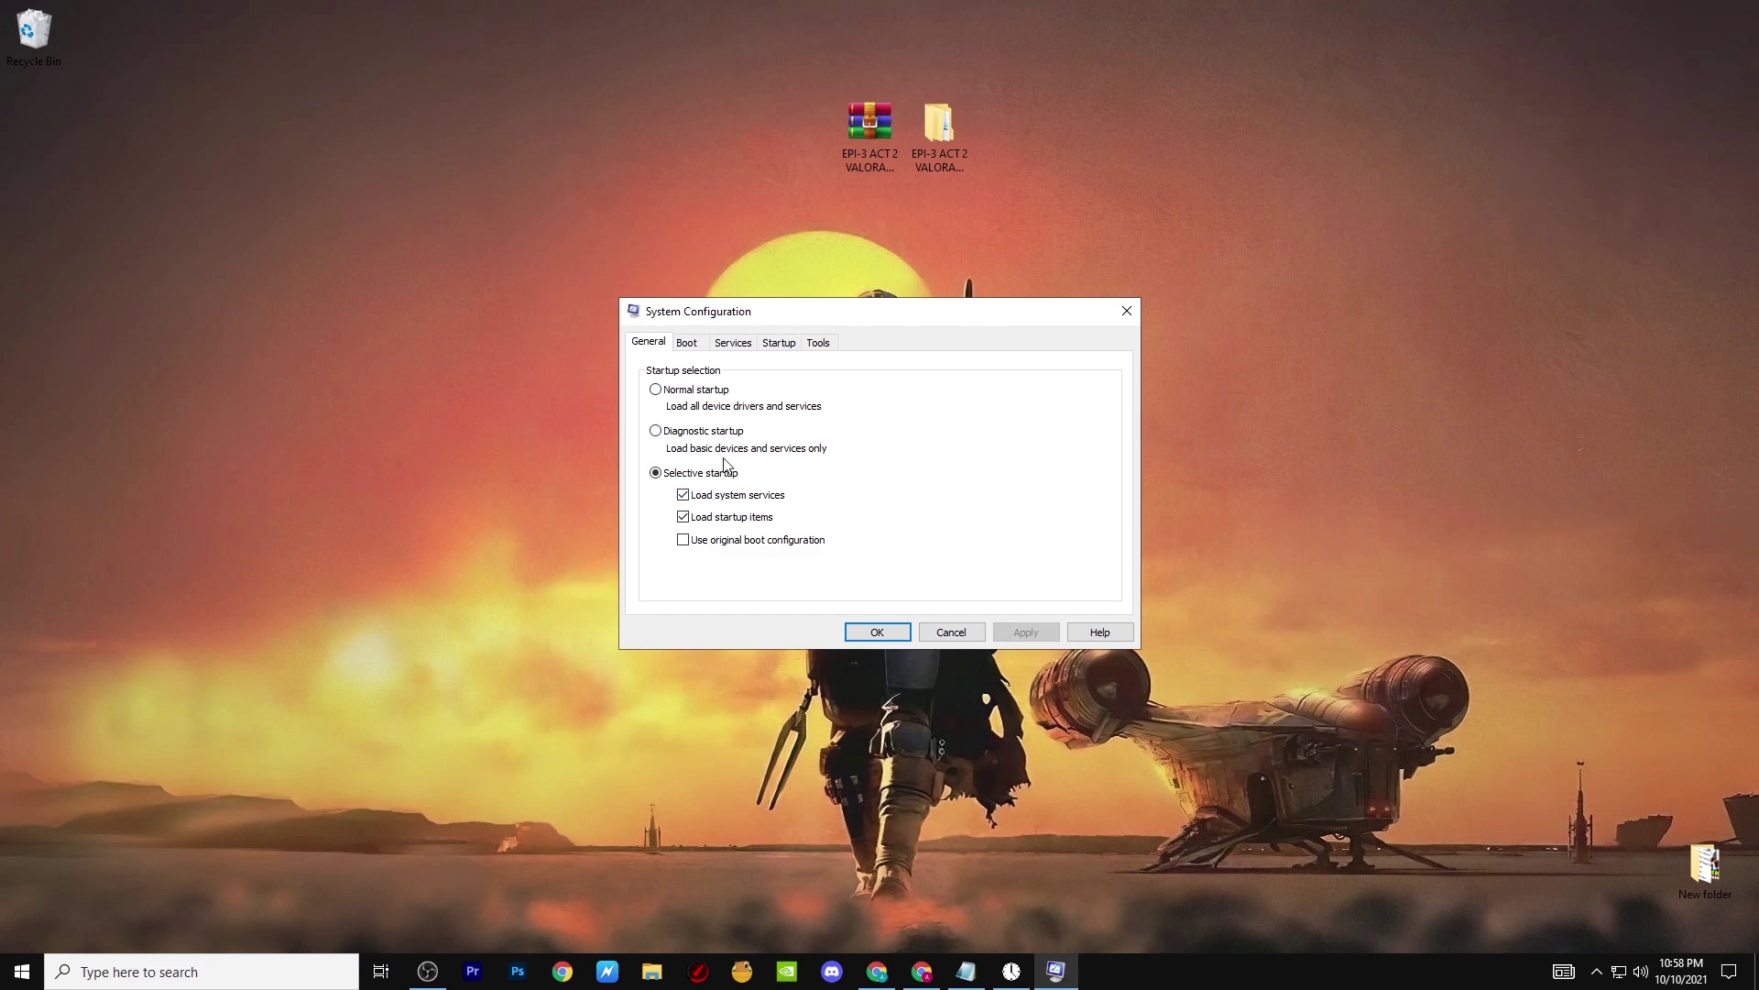
pyautogui.click(688, 342)
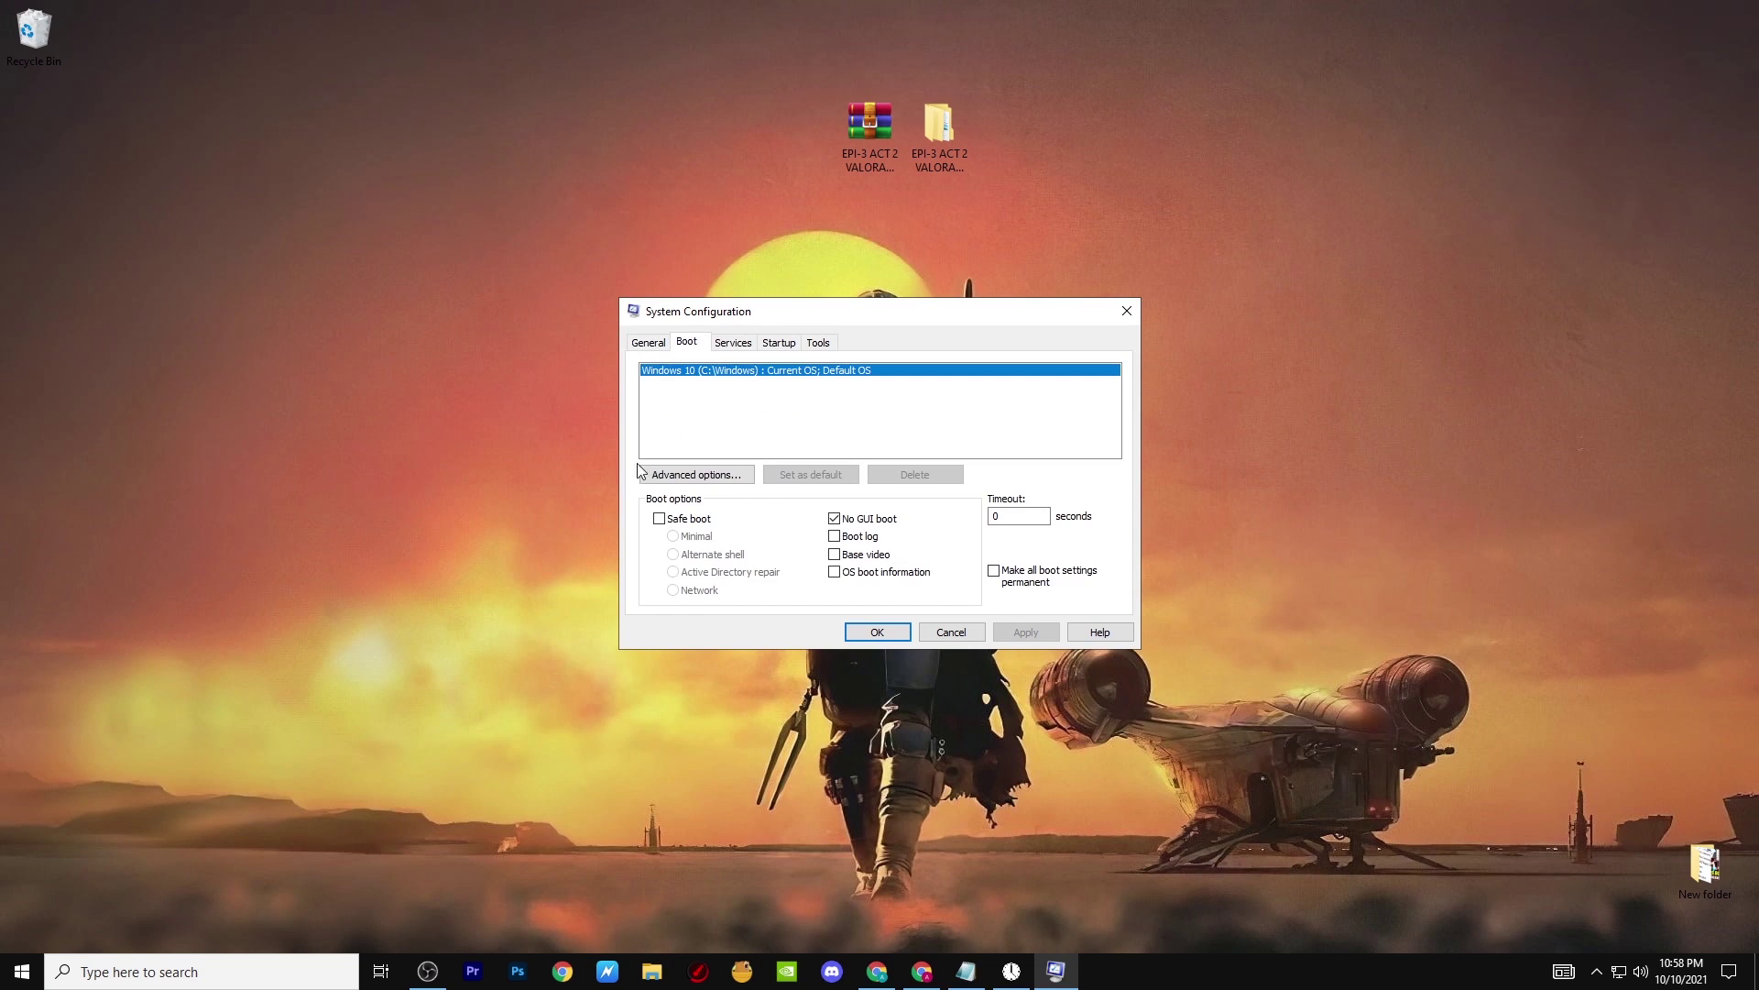
pyautogui.click(689, 477)
# Enable the number of processors option for booting, set it to 4, and confirm the advanced boot options.
pyautogui.click(723, 345)
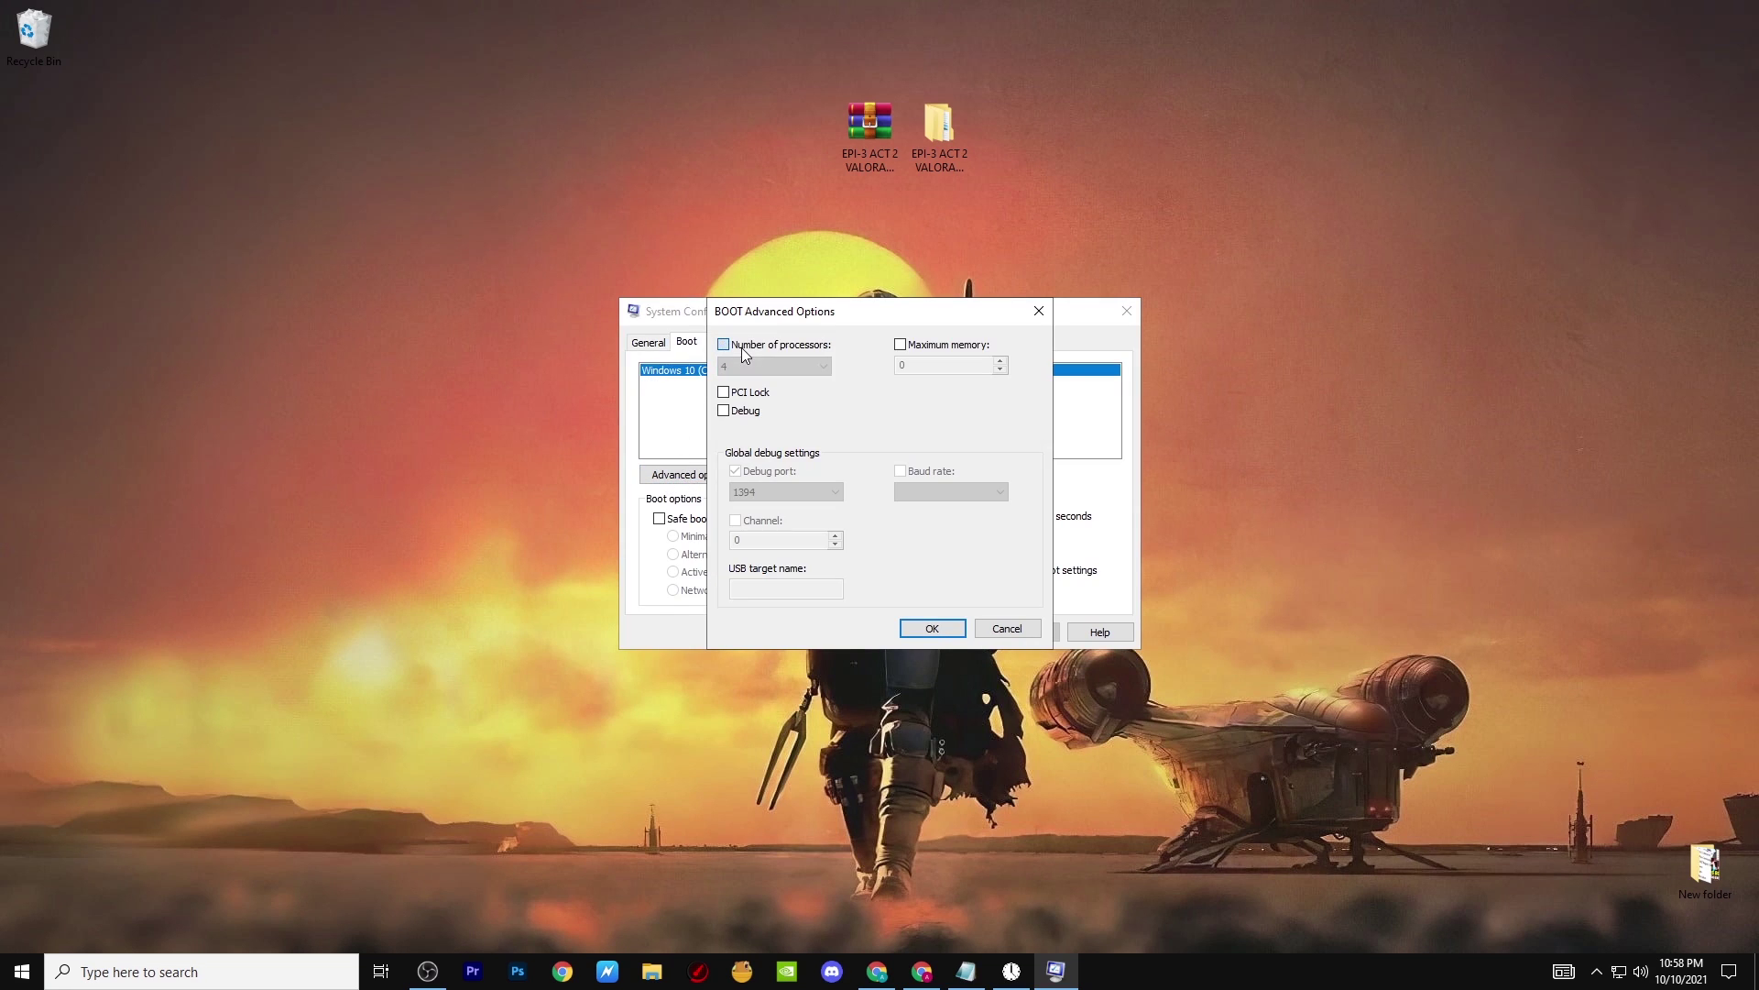
pyautogui.click(745, 368)
pyautogui.click(746, 419)
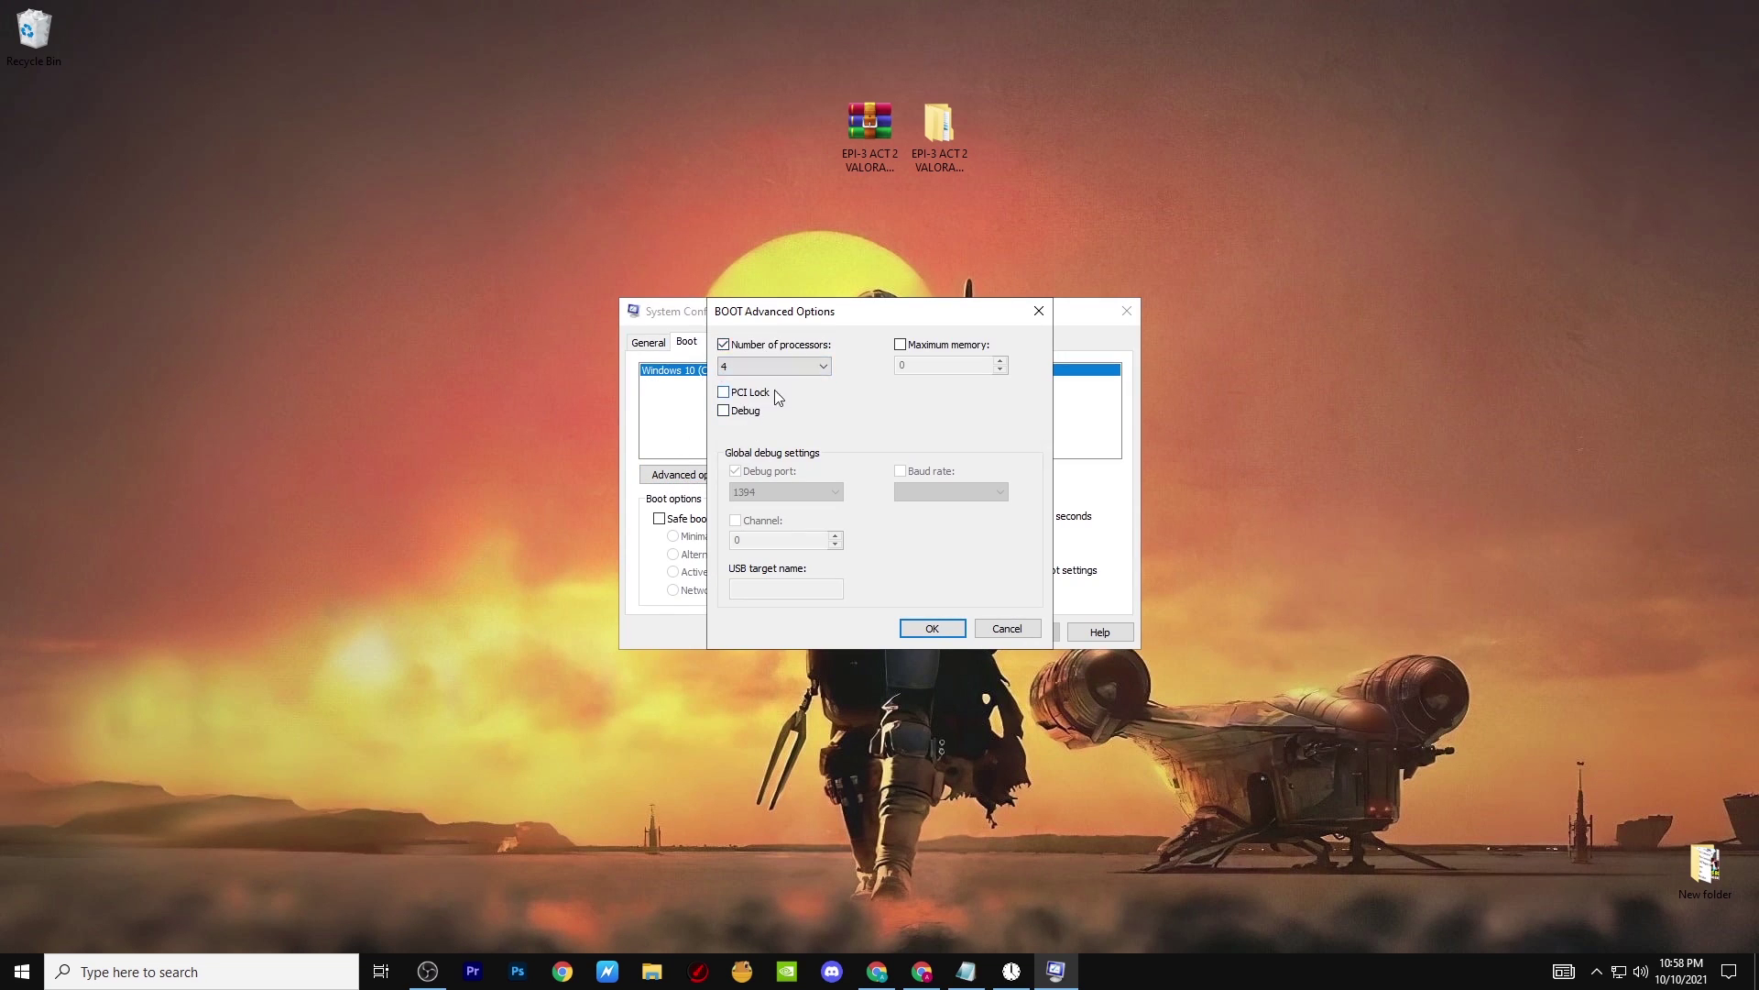
pyautogui.click(933, 629)
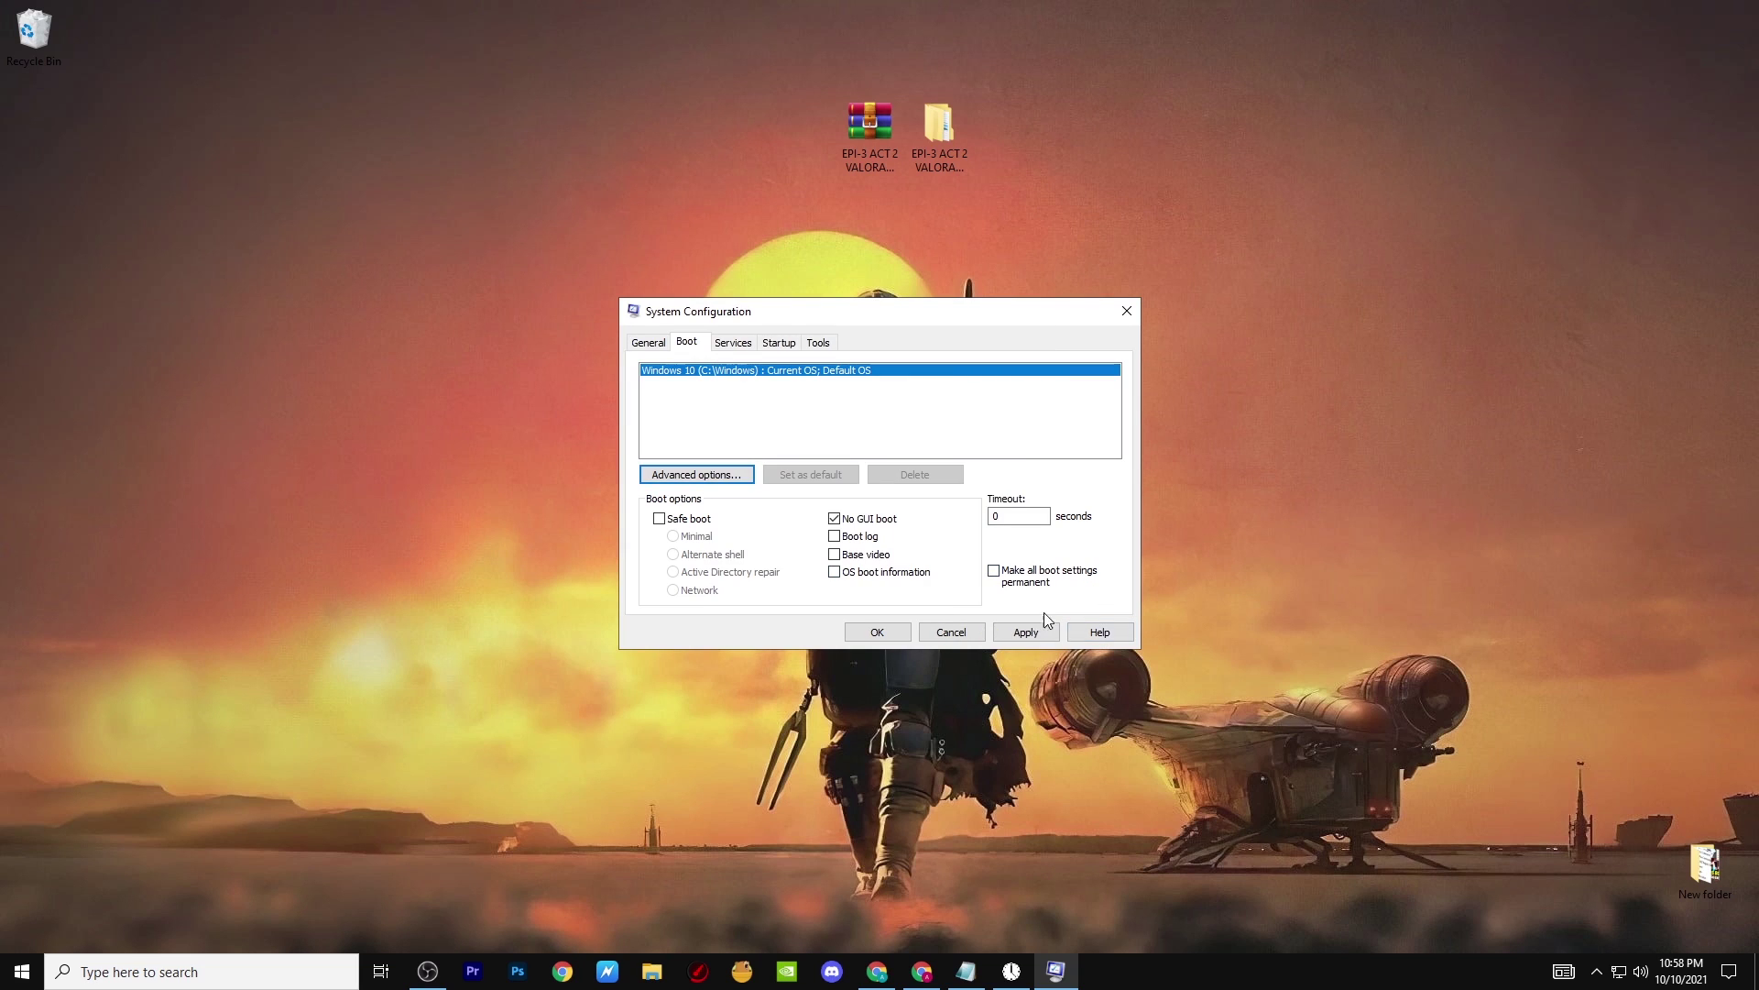
# Apply the boot configuration changes and exit System Configuration without restarting the computer.
pyautogui.click(1014, 632)
pyautogui.click(894, 631)
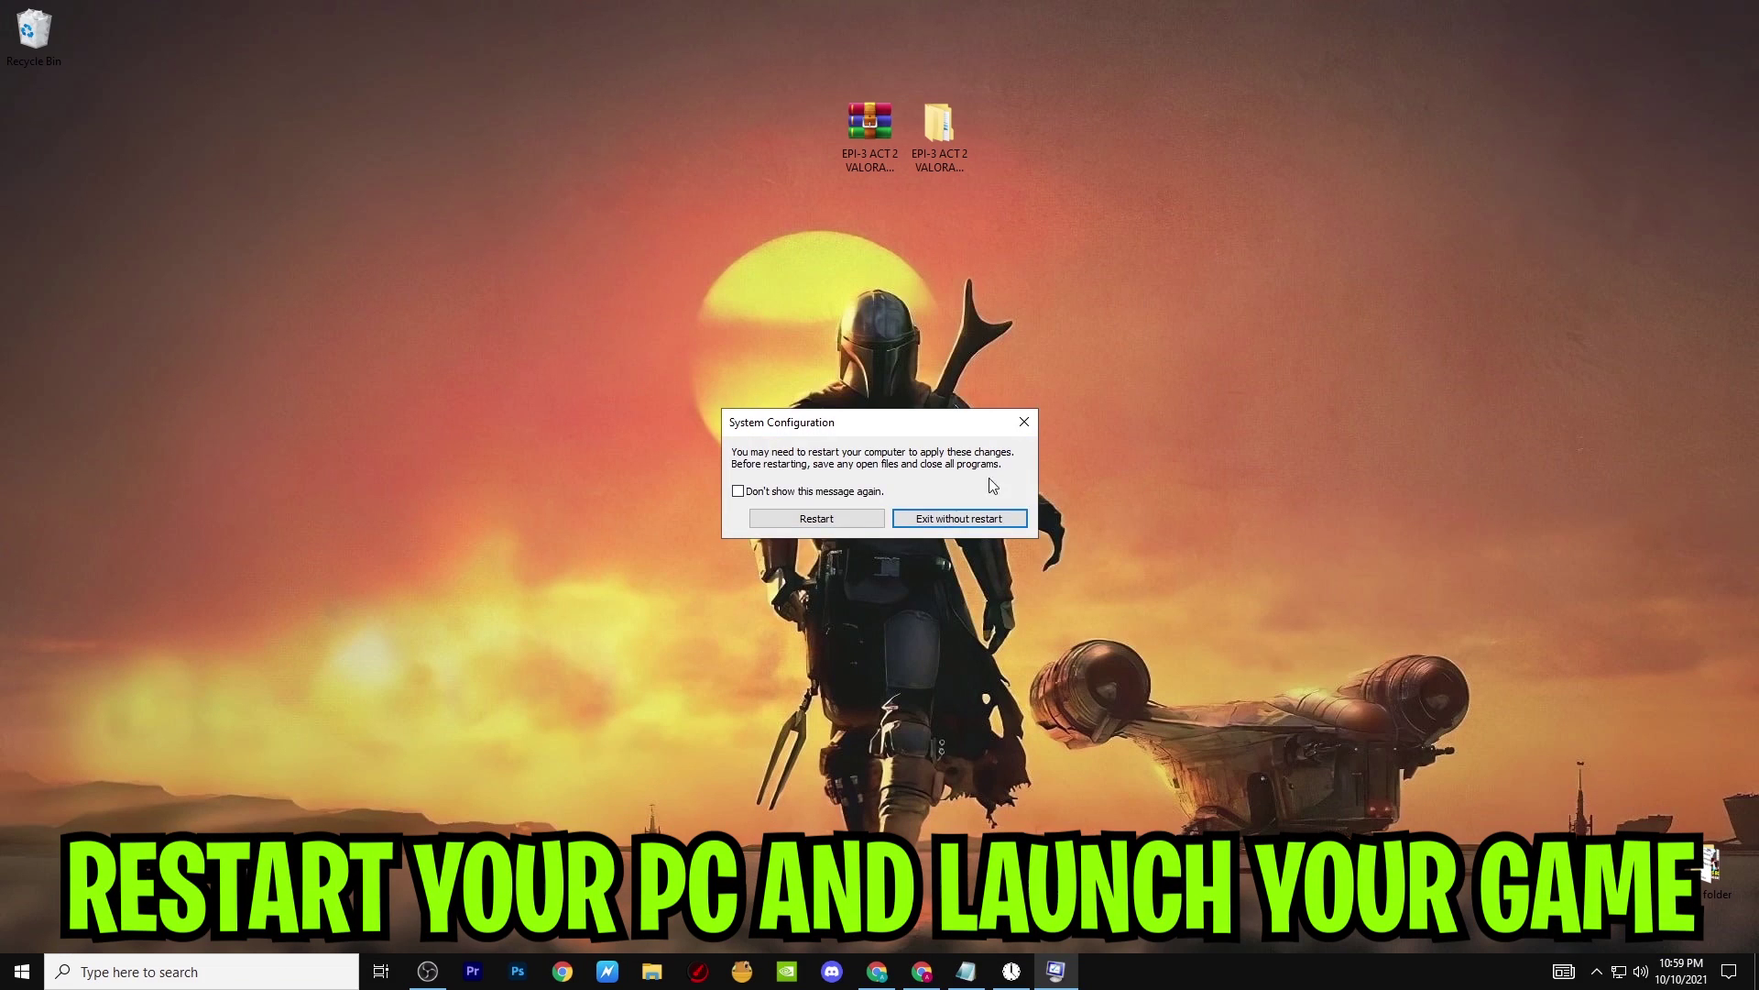
pyautogui.click(962, 519)
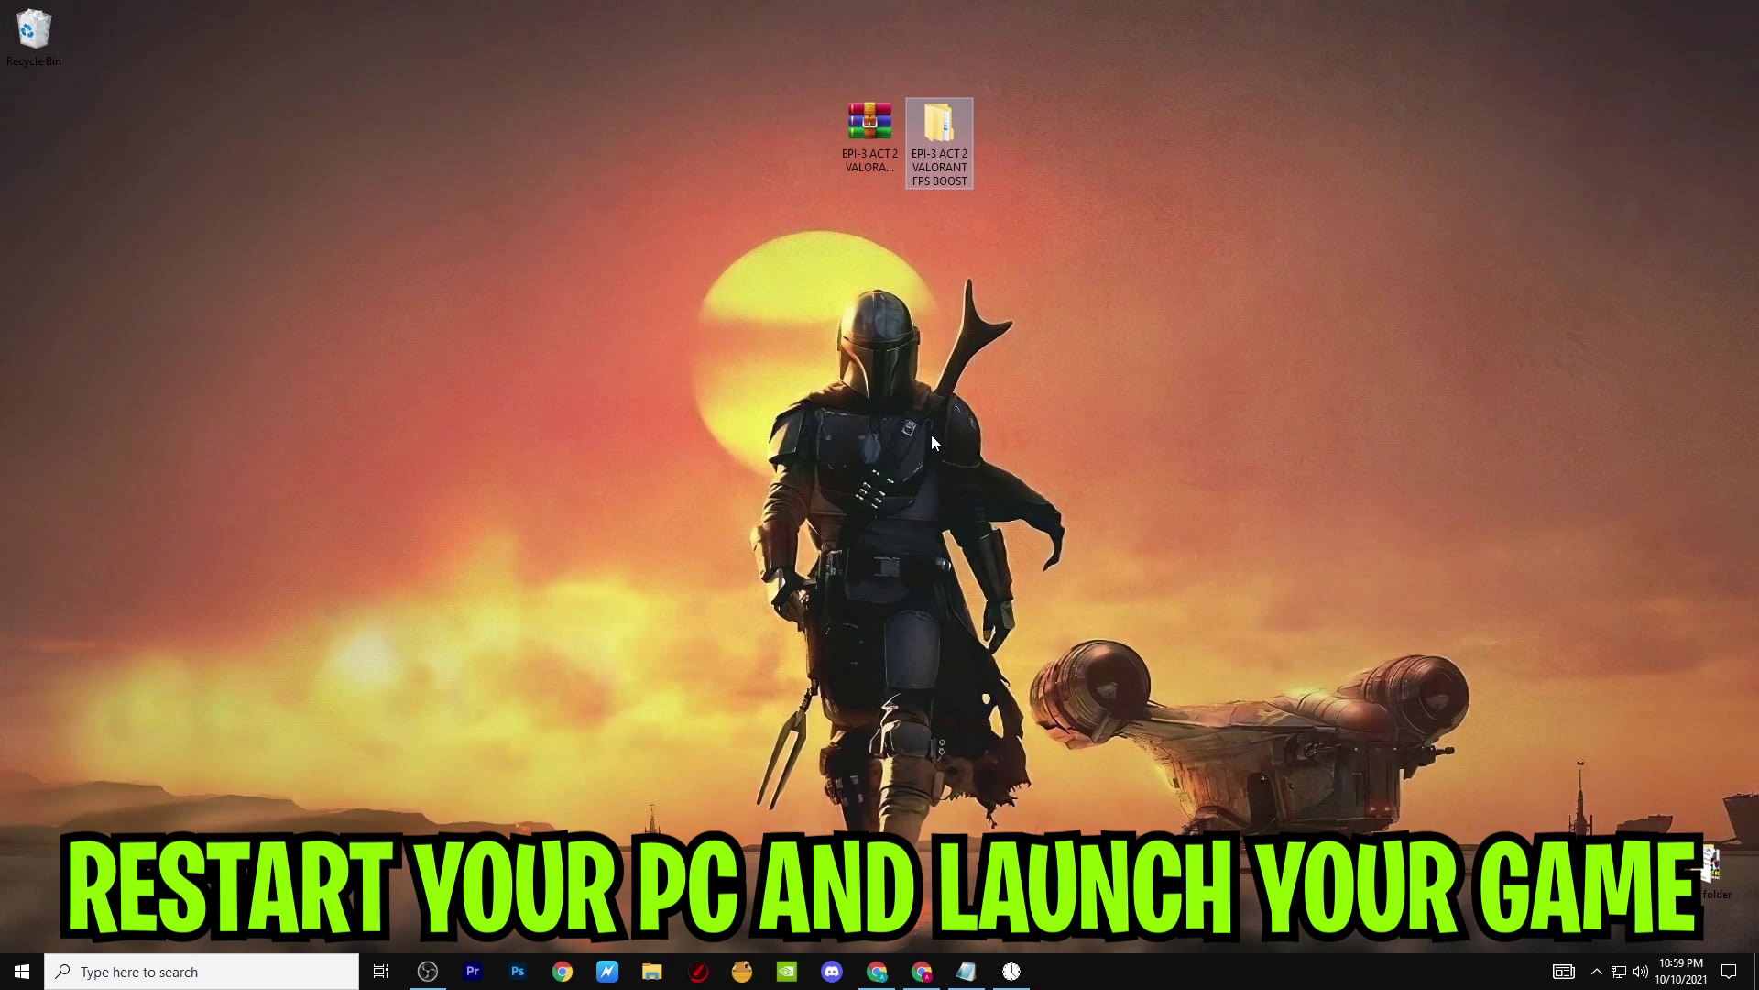